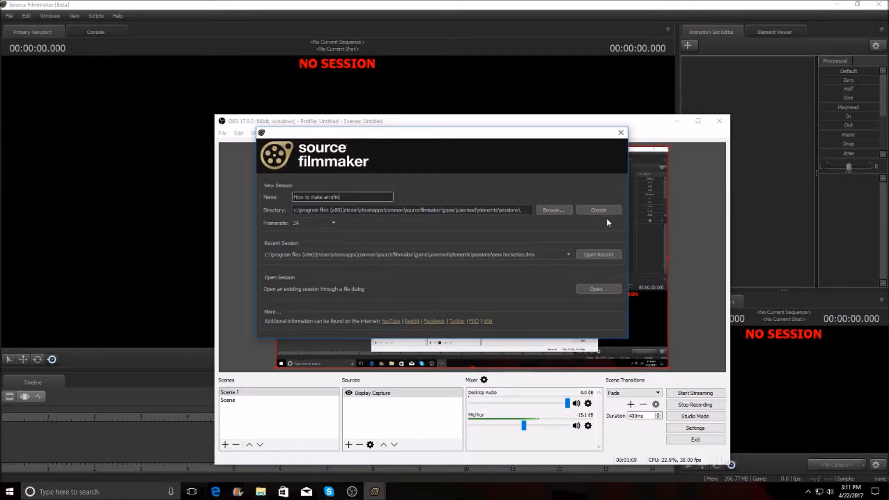
Create the "How to make an sfm" session with a framerate of 60 and minimize the OBS window.
{"action": "left_click", "coordinate": [326, 223]}
{"action": "left_click", "coordinate": [326, 223]}
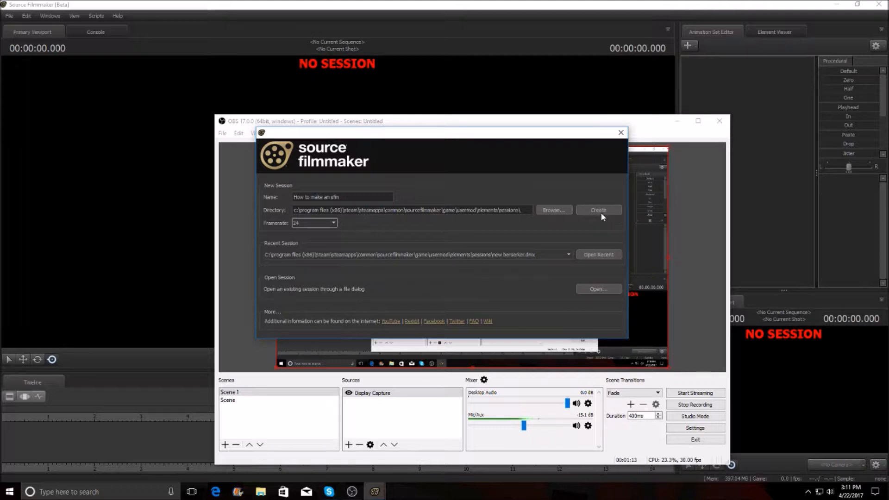
{"action": "left_click", "coordinate": [330, 222]}
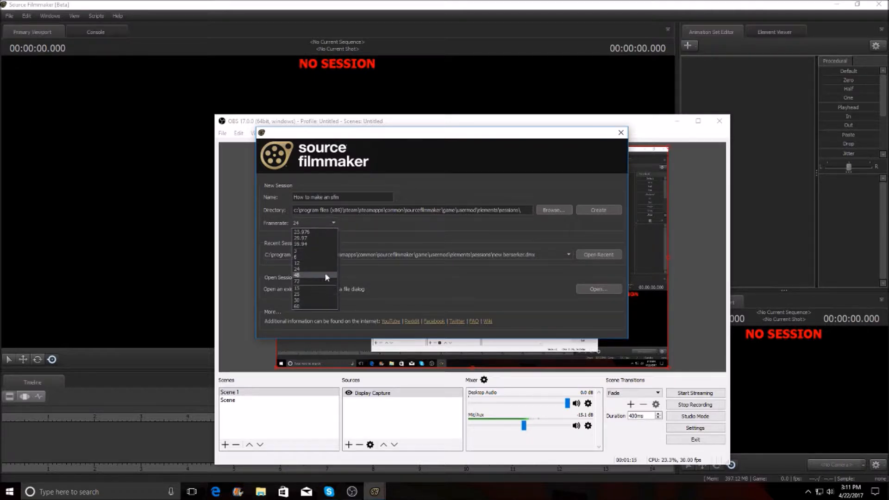
{"action": "left_click", "coordinate": [323, 307]}
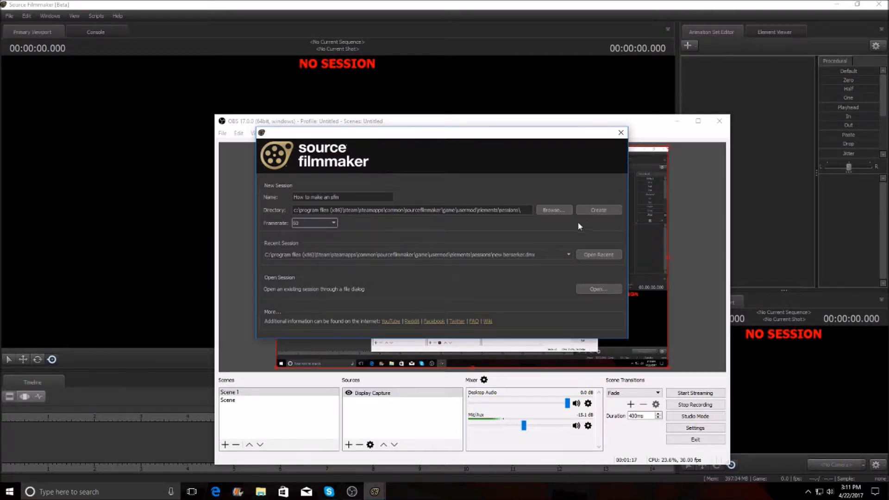
{"action": "left_click", "coordinate": [599, 212]}
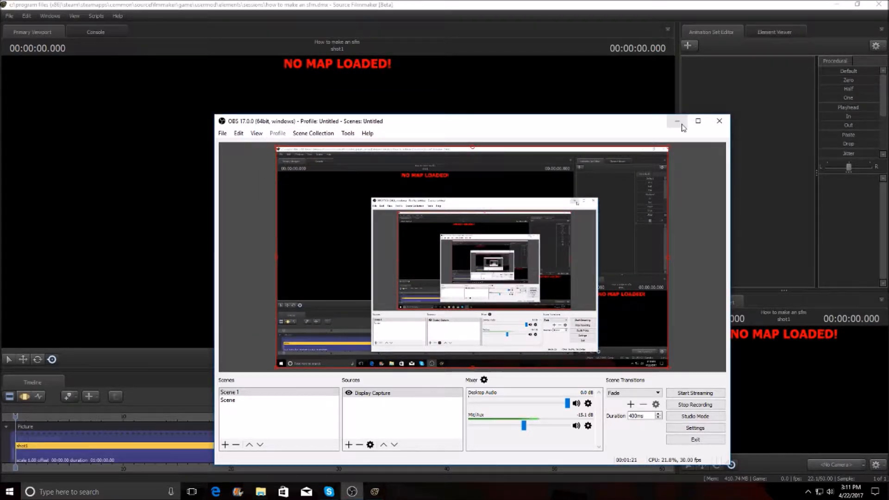
{"action": "left_click", "coordinate": [678, 122]}
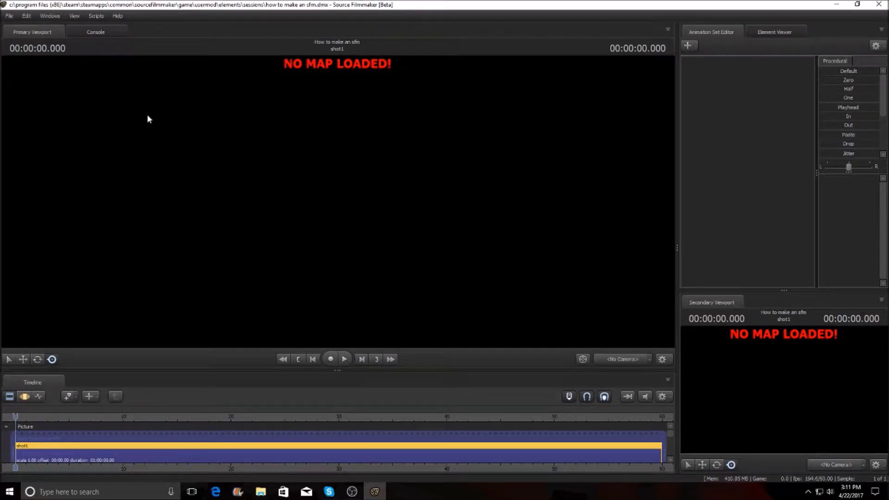
Clear the filter in the BSP file selection and load a map from the full list into the session.
{"action": "left_click", "coordinate": [12, 17]}
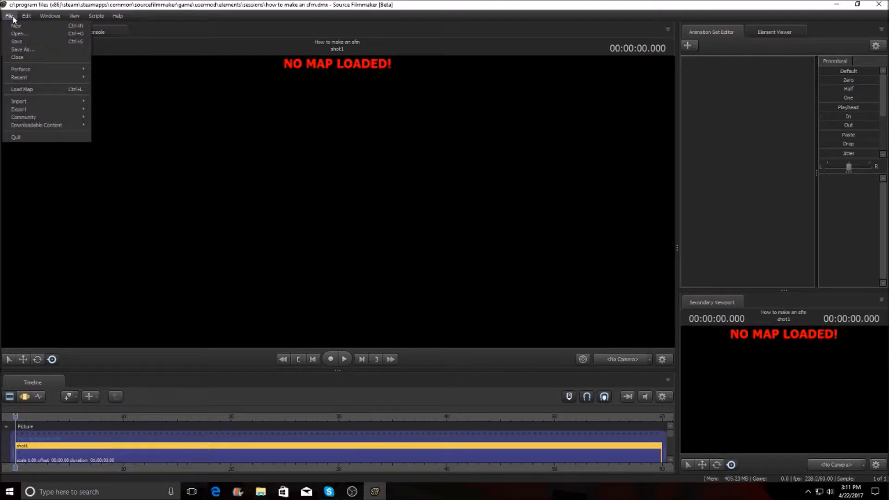
{"action": "left_click", "coordinate": [32, 88]}
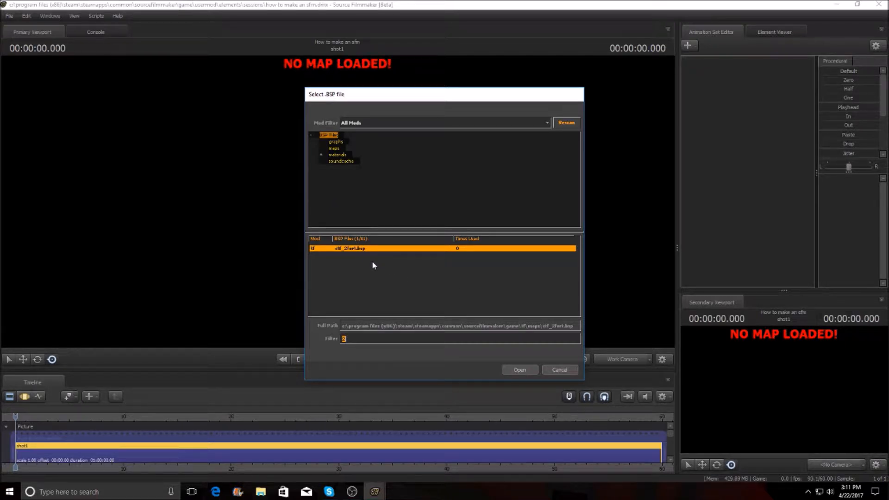
{"action": "key", "text": "BackSpace"}
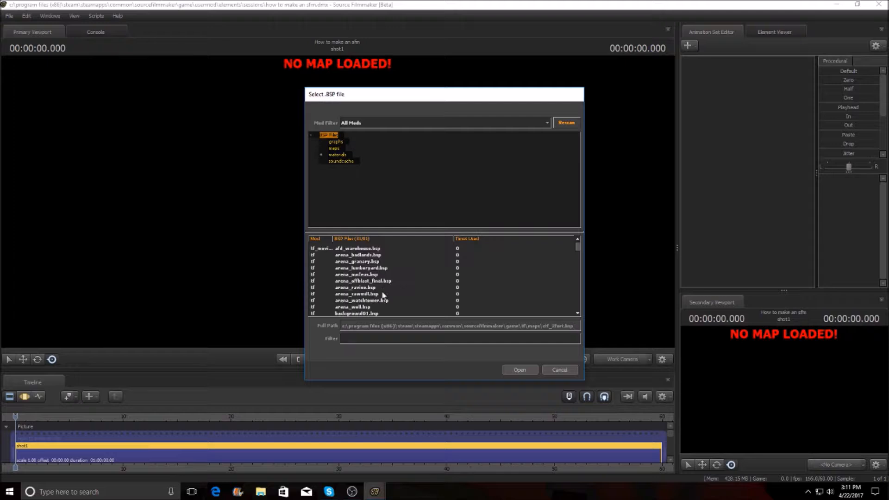
{"action": "scroll", "coordinate": [383, 279], "scroll_direction": "down", "scroll_amount": 10}
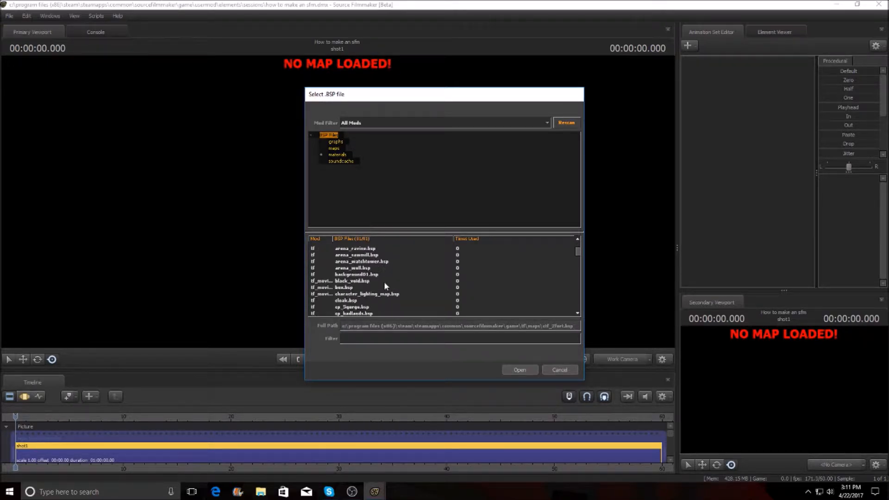
{"action": "scroll", "coordinate": [386, 289], "scroll_direction": "down", "scroll_amount": 10}
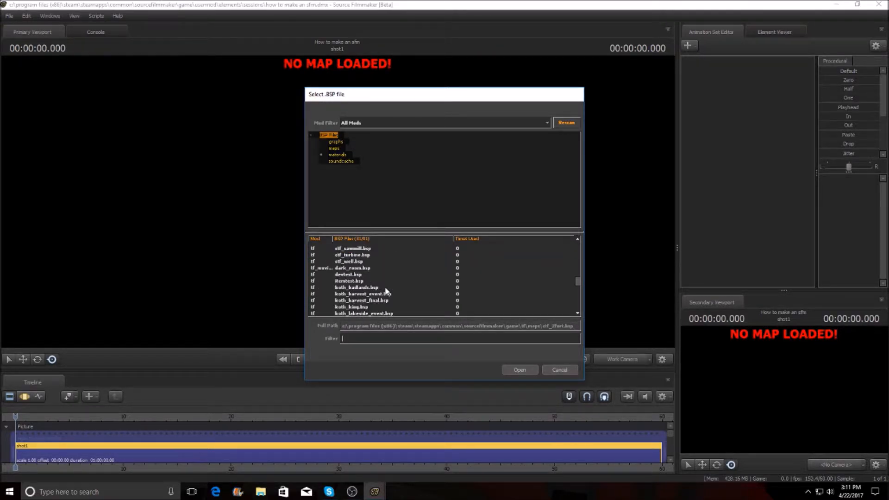
{"action": "scroll", "coordinate": [385, 290], "scroll_direction": "down", "scroll_amount": 2}
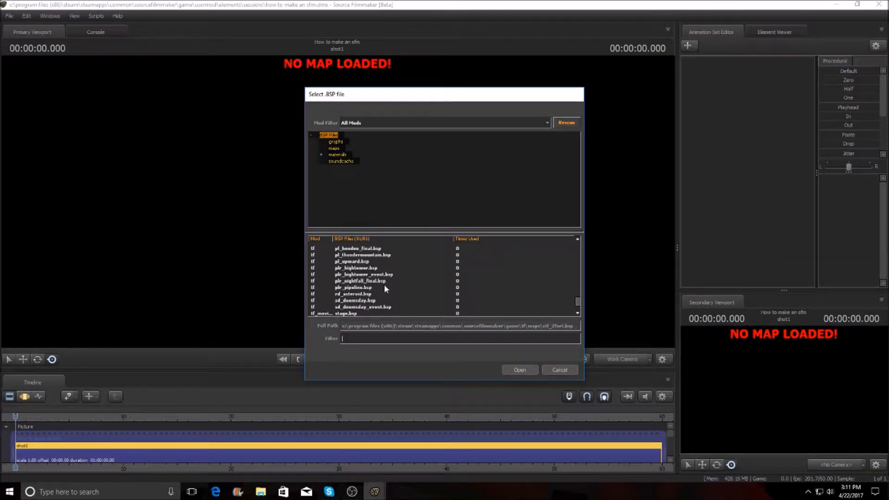
{"action": "scroll", "coordinate": [382, 290], "scroll_direction": "up", "scroll_amount": 15}
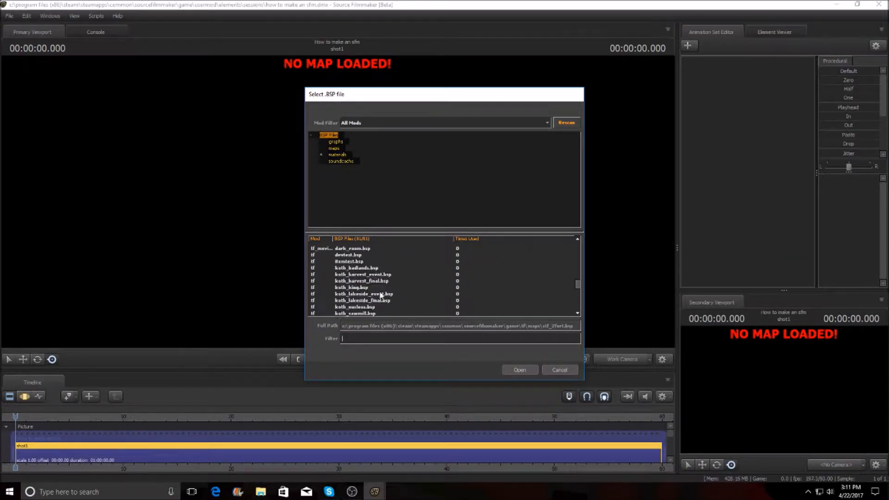
{"action": "scroll", "coordinate": [380, 290], "scroll_direction": "up", "scroll_amount": 6}
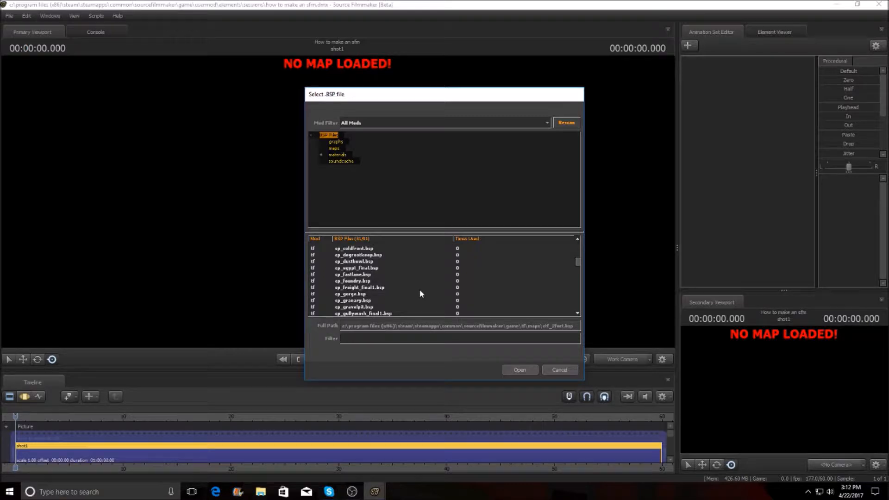
{"action": "left_click", "coordinate": [520, 369]}
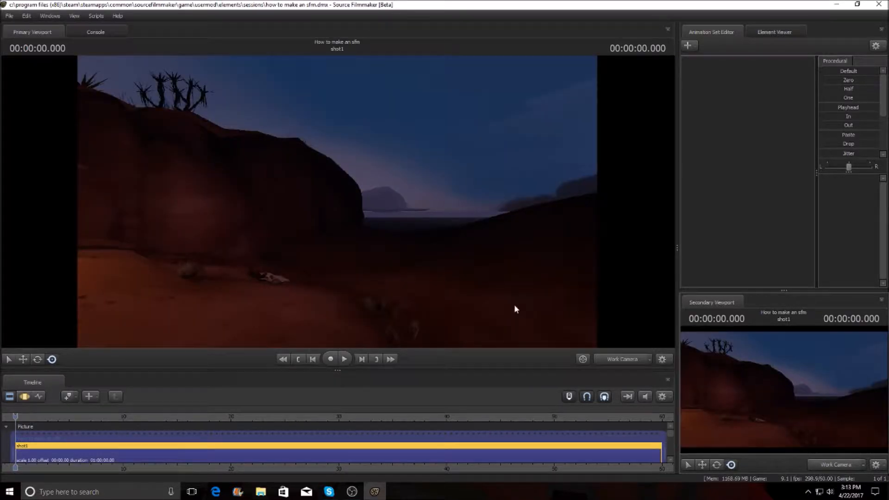
Create an animation set for a new camera and expand the Cameras group.
{"action": "left_click_drag", "start_coordinate": [548, 224], "coordinate": [364, 210]}
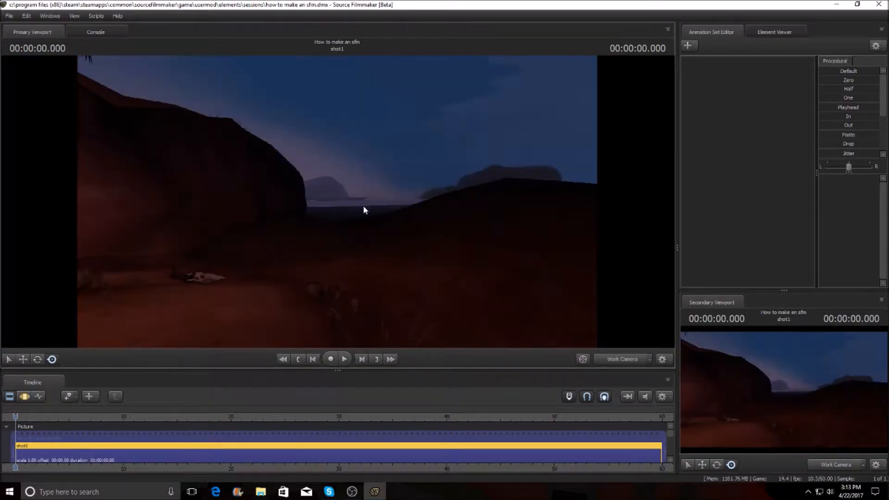
{"action": "left_click", "coordinate": [688, 46]}
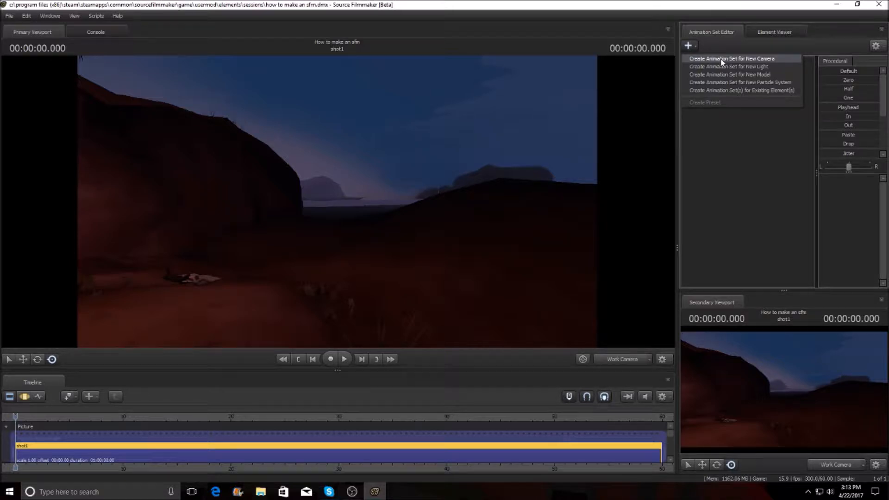
{"action": "left_click", "coordinate": [721, 59]}
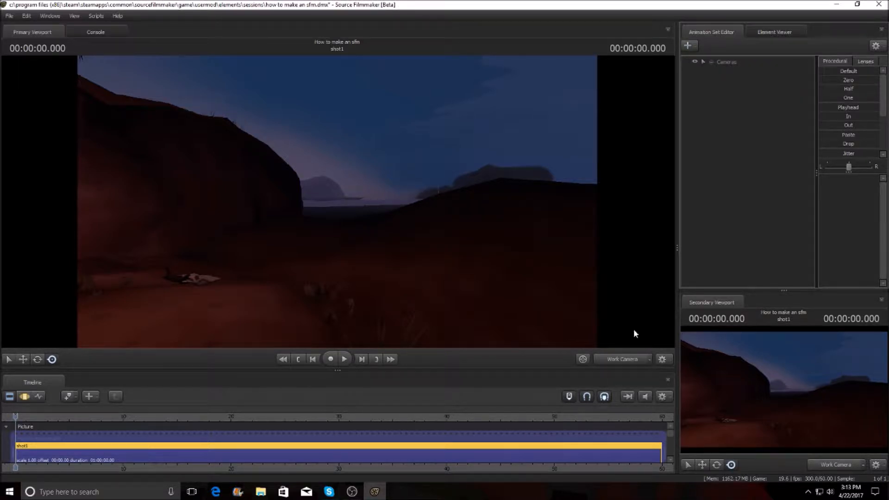
{"action": "left_click", "coordinate": [727, 65]}
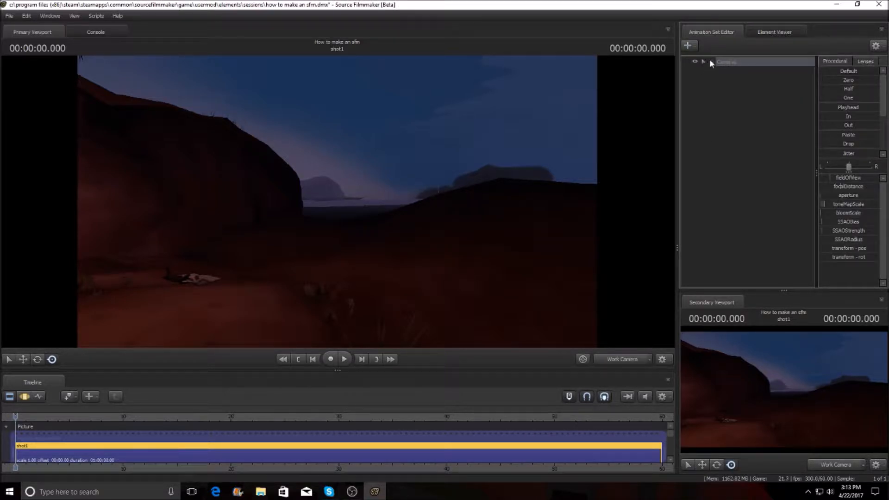
{"action": "left_click", "coordinate": [704, 62]}
Make camera1 the scene camera of the primary viewport and try to move it through the view.
{"action": "left_click", "coordinate": [628, 363]}
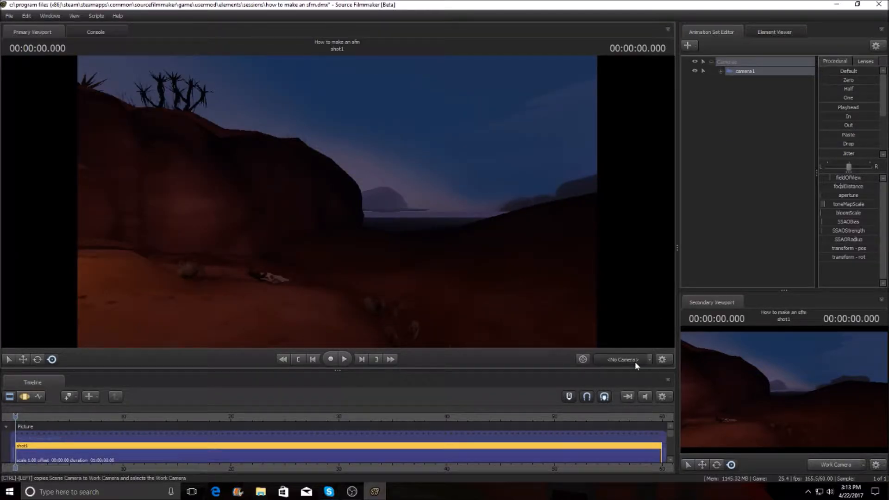
{"action": "left_click", "coordinate": [649, 360]}
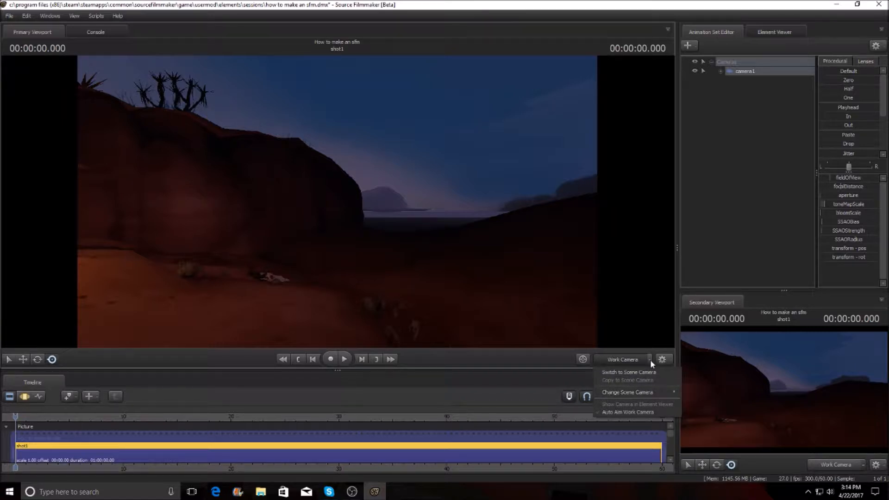
{"action": "mouse_move", "coordinate": [658, 393]}
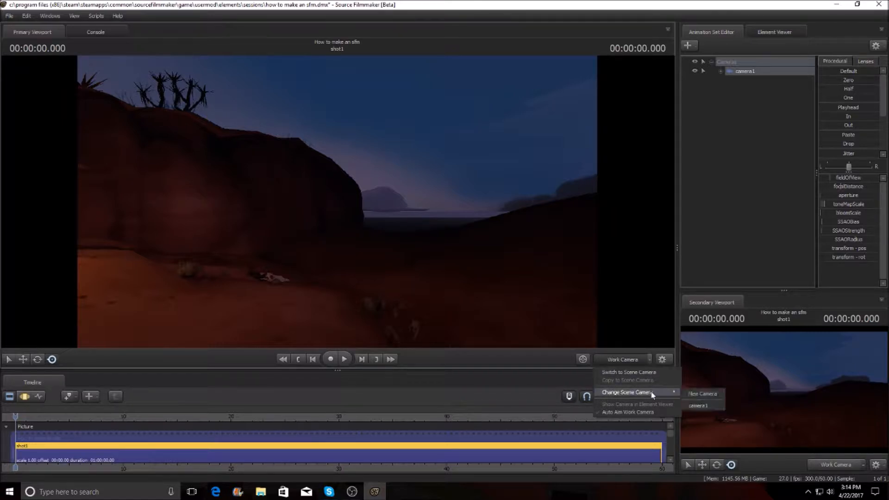
{"action": "left_click", "coordinate": [702, 406]}
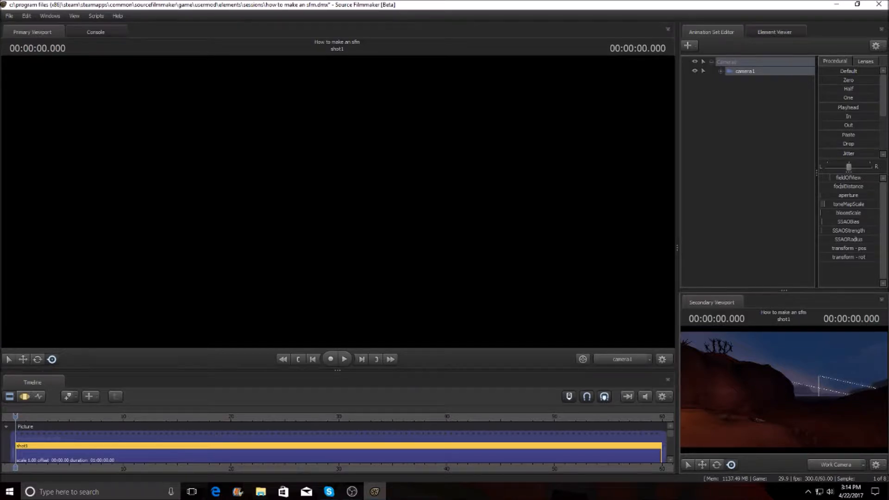
{"action": "left_click", "coordinate": [576, 254]}
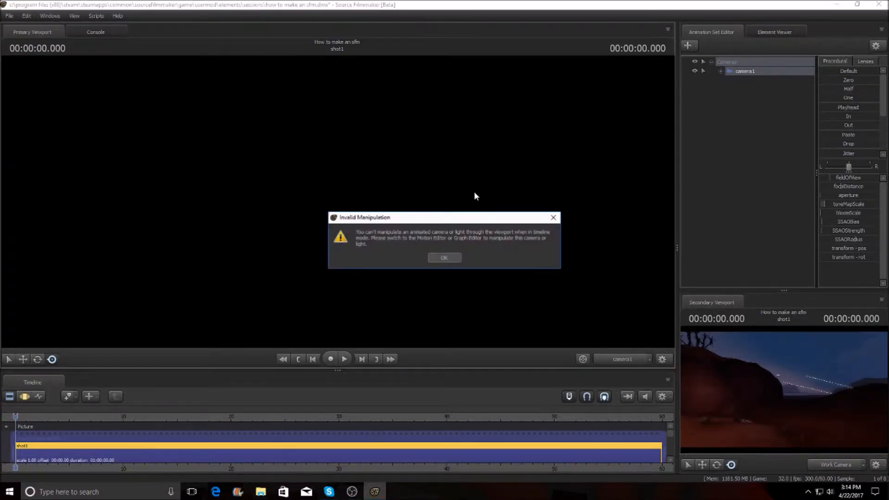
{"action": "left_click", "coordinate": [445, 259]}
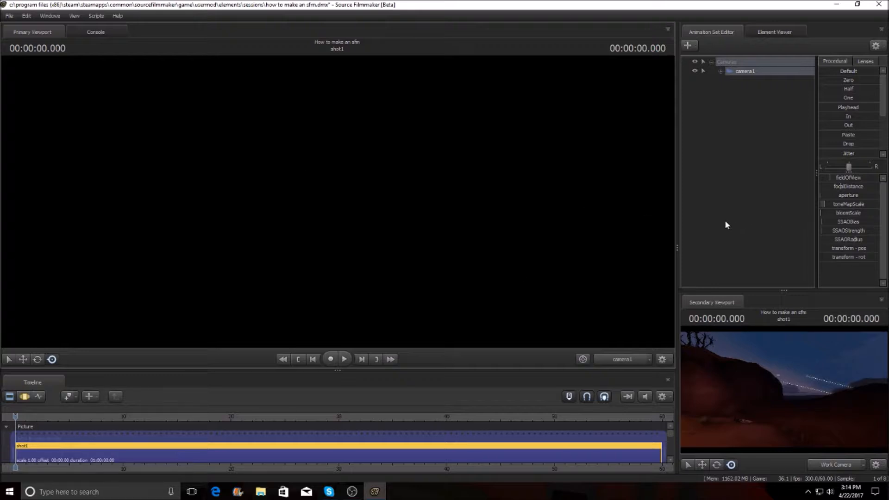
Switch the timeline to the Motion Editor and fly camera1 across the map to frame the front of the parked truck.
{"action": "left_click", "coordinate": [25, 399]}
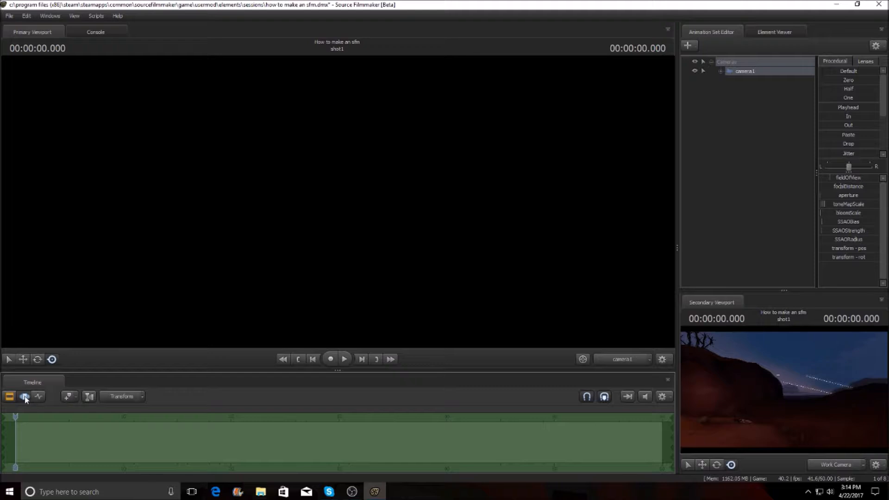
{"action": "left_click_drag", "start_coordinate": [603, 313], "coordinate": [604, 313]}
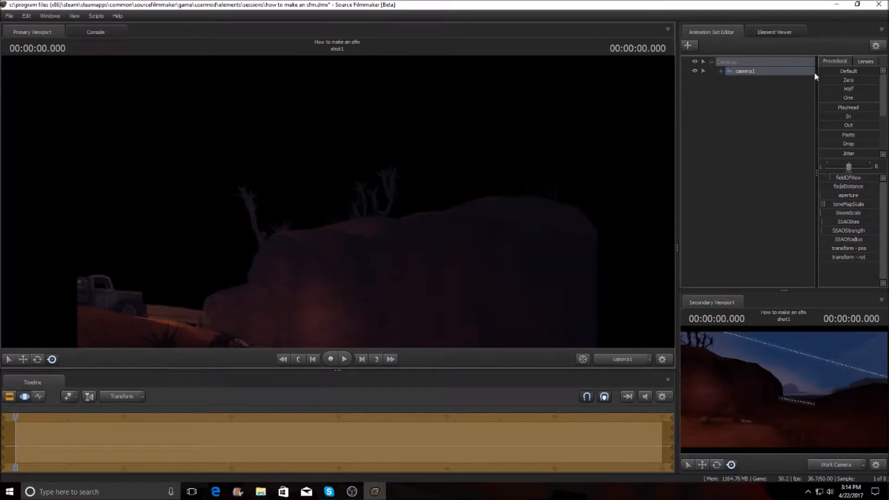
{"action": "left_click", "coordinate": [712, 61]}
{"action": "left_click_drag", "start_coordinate": [479, 166], "coordinate": [337, 202]}
{"action": "key", "text": "w"}
{"action": "key", "text": "s"}
{"action": "key", "text": "s"}
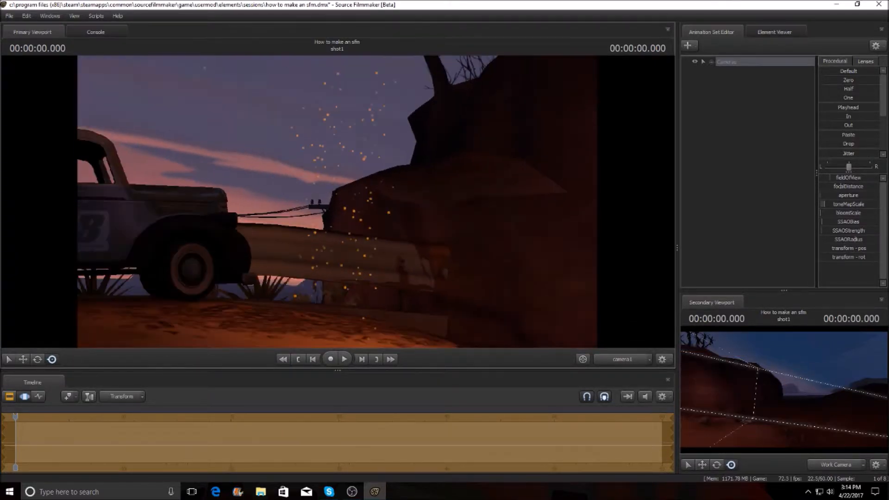
{"action": "key", "text": "s"}
{"action": "key", "text": "w"}
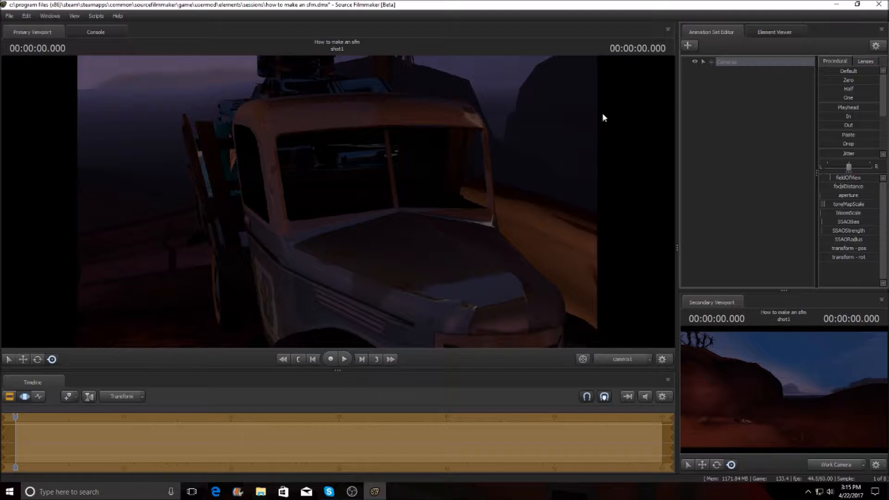
Create an animation set for a new light, expand the Lights group and view the scene through light1.
{"action": "left_click", "coordinate": [688, 46]}
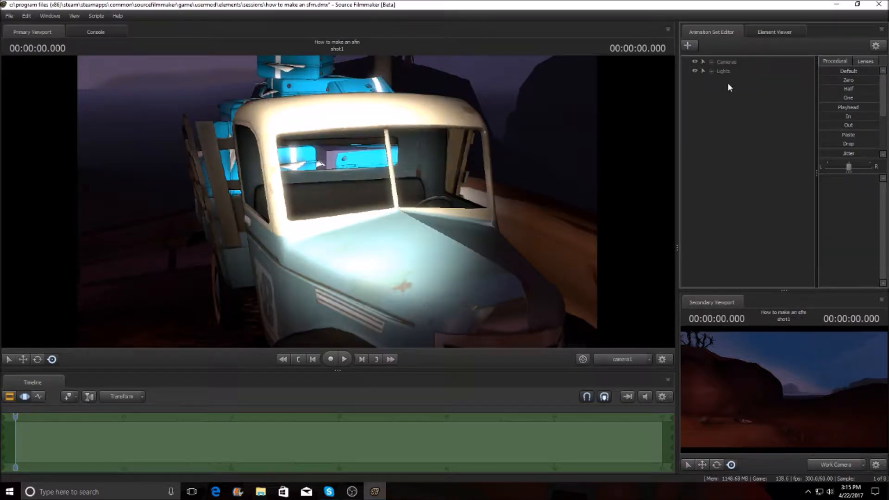
{"action": "left_click", "coordinate": [716, 72]}
{"action": "left_click", "coordinate": [807, 77]}
{"action": "left_click", "coordinate": [712, 72]}
{"action": "left_click", "coordinate": [739, 80]}
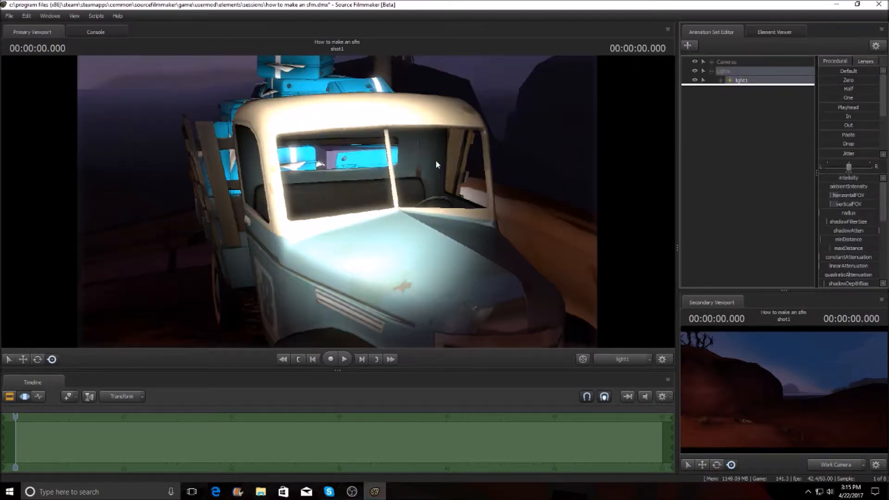
Position light1 so it shines on the front of the truck and lower its intensity.
{"action": "mouse_move", "coordinate": [338, 202]}
{"action": "left_mouse_down"}
{"action": "mouse_move", "coordinate": [320, 215]}
{"action": "mouse_move", "coordinate": [390, 206]}
{"action": "mouse_move", "coordinate": [260, 241]}
{"action": "mouse_move", "coordinate": [190, 195]}
{"action": "mouse_move", "coordinate": [125, 197]}
{"action": "mouse_move", "coordinate": [269, 199]}
{"action": "mouse_move", "coordinate": [343, 236]}
{"action": "mouse_move", "coordinate": [186, 227]}
{"action": "mouse_move", "coordinate": [306, 253]}
{"action": "mouse_move", "coordinate": [345, 253]}
{"action": "mouse_move", "coordinate": [342, 200]}
{"action": "mouse_move", "coordinate": [320, 188]}
{"action": "mouse_move", "coordinate": [285, 189]}
{"action": "mouse_move", "coordinate": [339, 194]}
{"action": "mouse_move", "coordinate": [342, 168]}
{"action": "mouse_move", "coordinate": [337, 206]}
{"action": "left_mouse_up"}
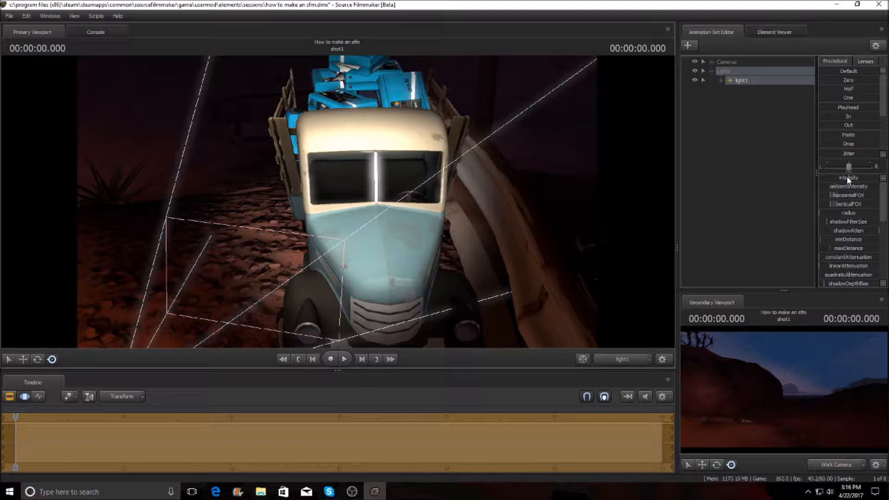
{"action": "mouse_move", "coordinate": [848, 178]}
{"action": "left_mouse_down"}
{"action": "mouse_move", "coordinate": [819, 177]}
{"action": "mouse_move", "coordinate": [833, 178]}
{"action": "left_mouse_up"}
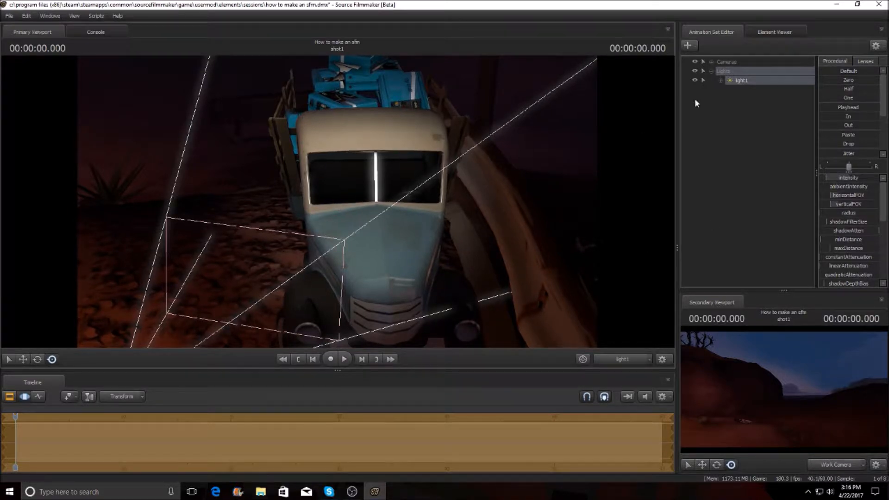
Switch the primary viewport to the Work Camera and frame the truck together with the outline of light1.
{"action": "left_click_drag", "start_coordinate": [564, 151], "coordinate": [531, 156]}
{"action": "key", "text": "d"}
{"action": "key", "text": "s"}
{"action": "key", "text": "w"}
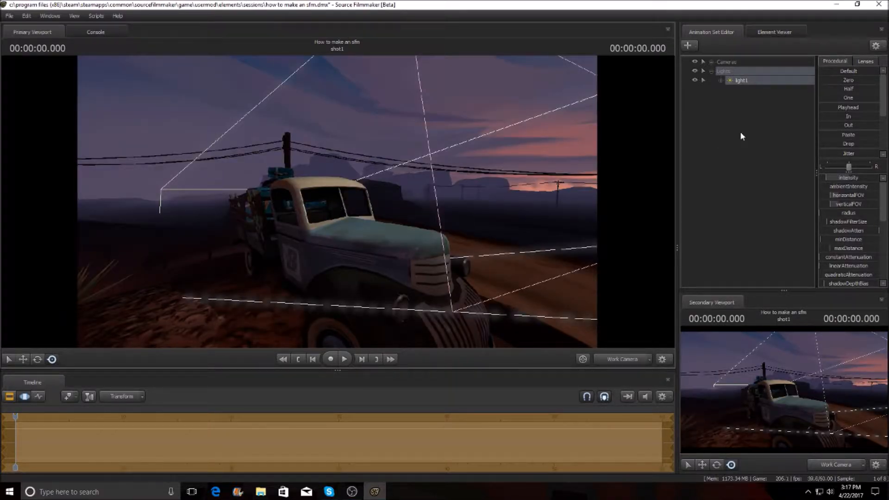
Start an animation set for a new model and list the player folder's models with the filter text cleared.
{"action": "left_click", "coordinate": [688, 46]}
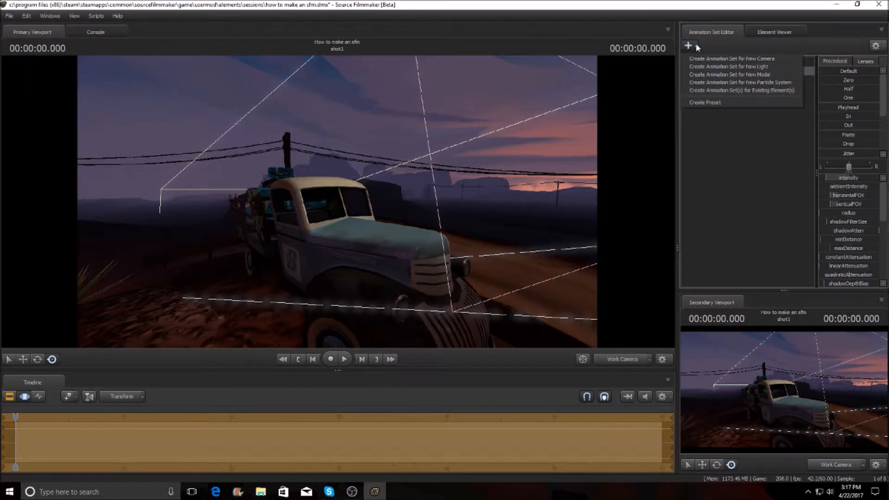
{"action": "left_click", "coordinate": [706, 74]}
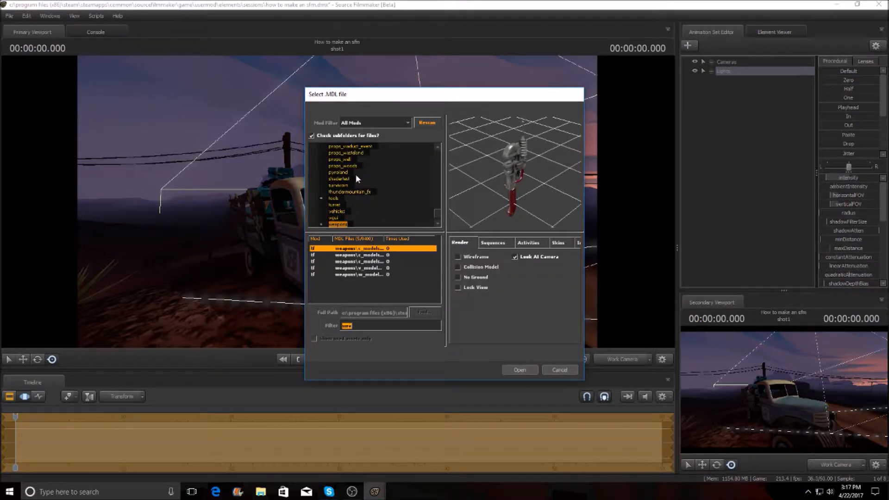
{"action": "scroll", "coordinate": [369, 171], "scroll_direction": "up", "scroll_amount": 7}
{"action": "scroll", "coordinate": [371, 193], "scroll_direction": "up", "scroll_amount": 10}
{"action": "scroll", "coordinate": [351, 190], "scroll_direction": "up", "scroll_amount": 5}
{"action": "scroll", "coordinate": [344, 181], "scroll_direction": "down", "scroll_amount": 6}
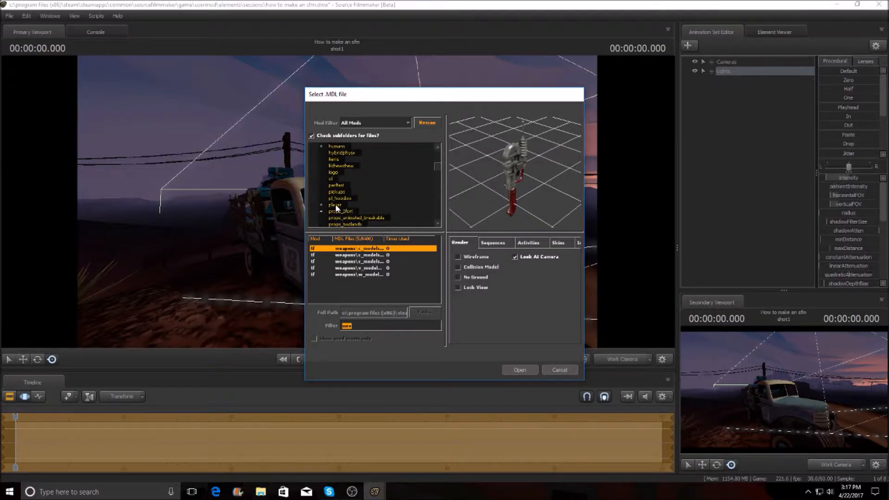
{"action": "left_click", "coordinate": [336, 205]}
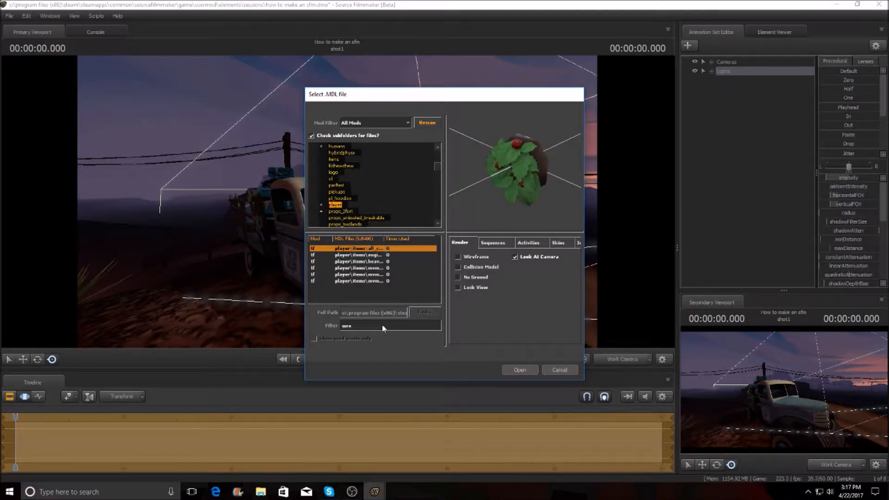
{"action": "left_click", "coordinate": [383, 326]}
{"action": "key", "text": "BackSpace"}
{"action": "key", "text": "BackSpace"}
{"action": "key", "text": "BackSpace"}
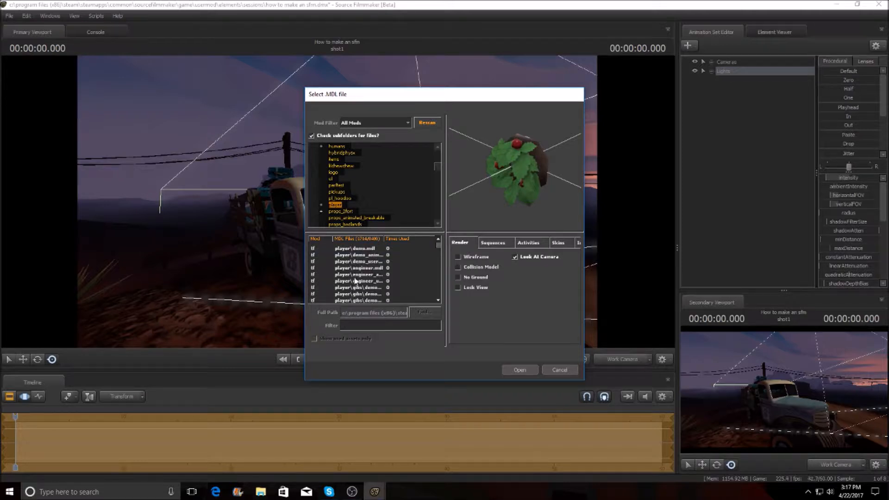
Look through the model files in the player folder and preview several of the body-part models in its gibs subfolder.
{"action": "scroll", "coordinate": [380, 277], "scroll_direction": "down", "scroll_amount": 5}
{"action": "left_click", "coordinate": [393, 274]}
{"action": "left_click", "coordinate": [385, 287]}
{"action": "scroll", "coordinate": [388, 278], "scroll_direction": "up", "scroll_amount": 3}
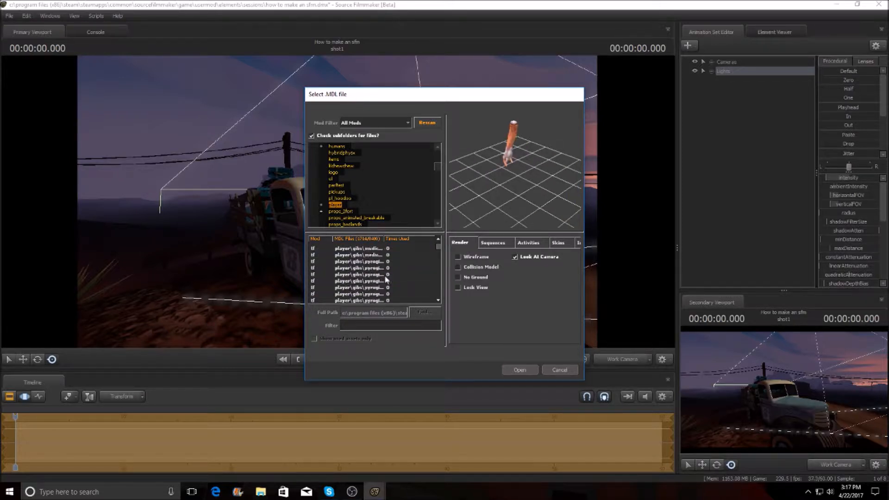
{"action": "left_click", "coordinate": [388, 268]}
{"action": "left_click", "coordinate": [390, 261]}
{"action": "scroll", "coordinate": [387, 262], "scroll_direction": "up", "scroll_amount": 2}
{"action": "left_click", "coordinate": [385, 263]}
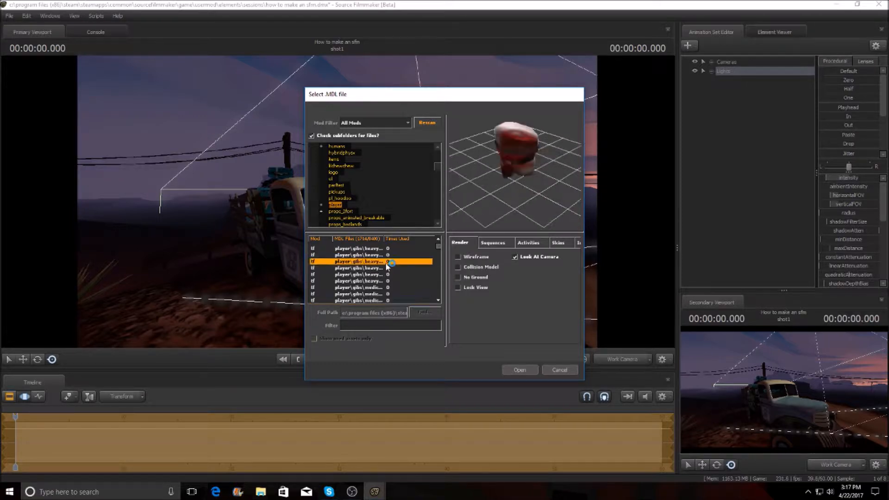
{"action": "scroll", "coordinate": [385, 263], "scroll_direction": "up", "scroll_amount": 1}
{"action": "left_click", "coordinate": [386, 263]}
{"action": "scroll", "coordinate": [385, 265], "scroll_direction": "up", "scroll_amount": 2}
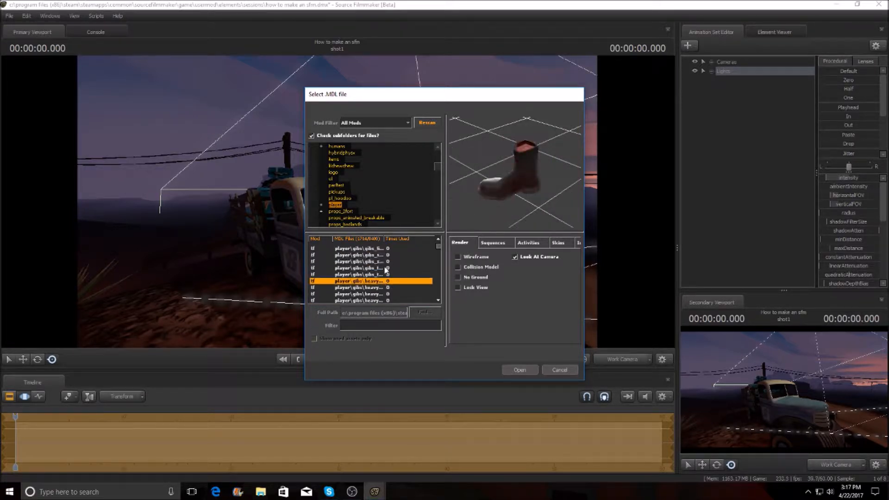
{"action": "left_click", "coordinate": [386, 269]}
{"action": "scroll", "coordinate": [385, 269], "scroll_direction": "down", "scroll_amount": 2}
{"action": "left_click", "coordinate": [384, 270]}
{"action": "scroll", "coordinate": [381, 271], "scroll_direction": "down", "scroll_amount": 10}
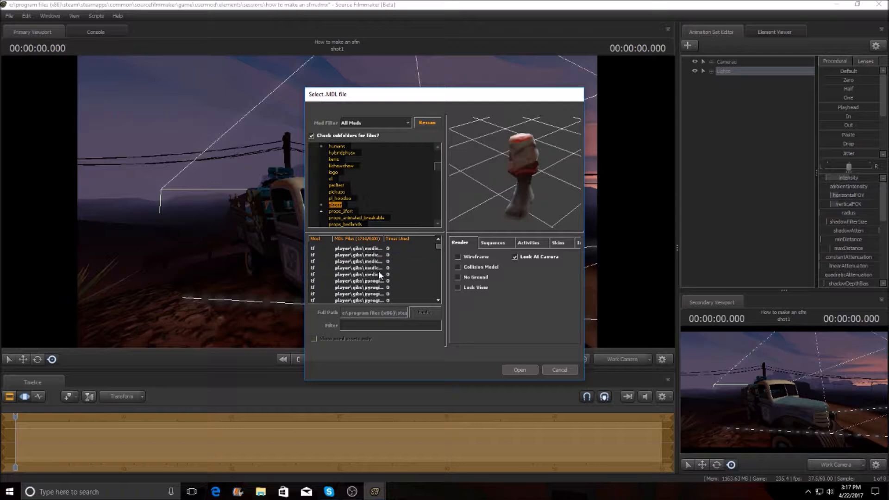
{"action": "scroll", "coordinate": [384, 278], "scroll_direction": "down", "scroll_amount": 5}
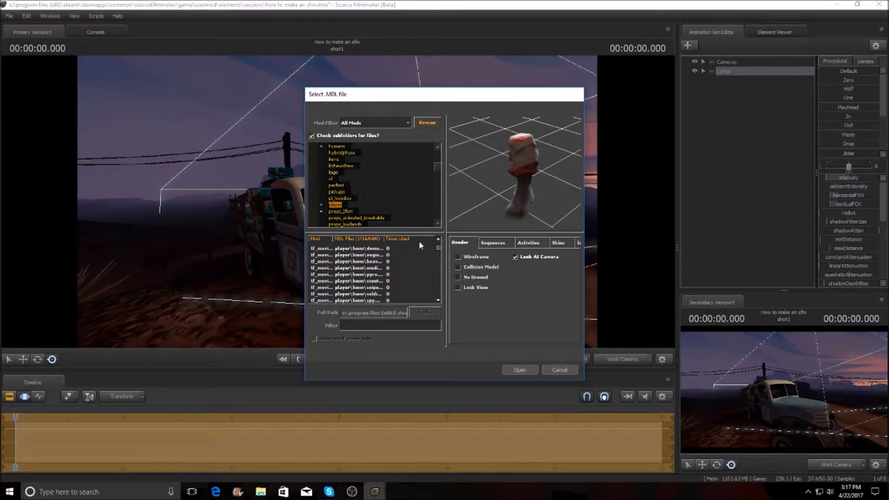
Add the engineer model from the player\hwm folder to the scene.
{"action": "scroll", "coordinate": [339, 259], "scroll_direction": "up", "scroll_amount": 1}
{"action": "scroll", "coordinate": [344, 266], "scroll_direction": "down", "scroll_amount": 1}
{"action": "left_click", "coordinate": [359, 255]}
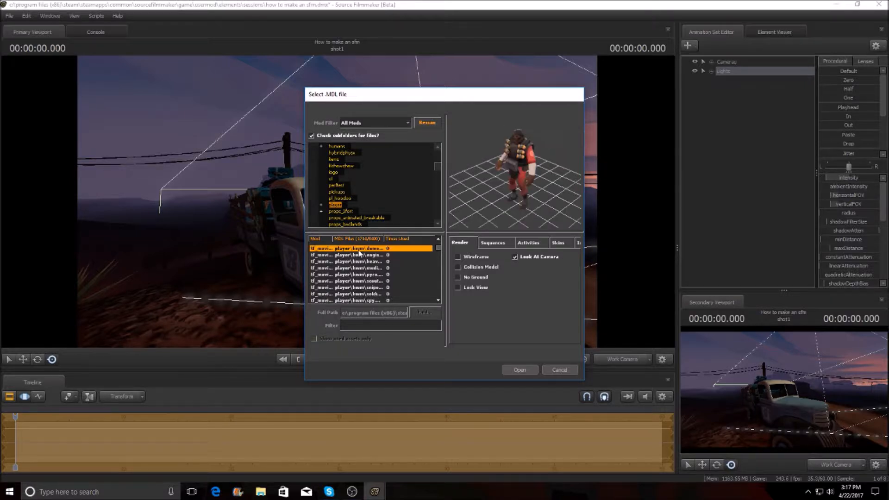
{"action": "left_click", "coordinate": [519, 370]}
{"action": "right_click", "coordinate": [738, 82]}
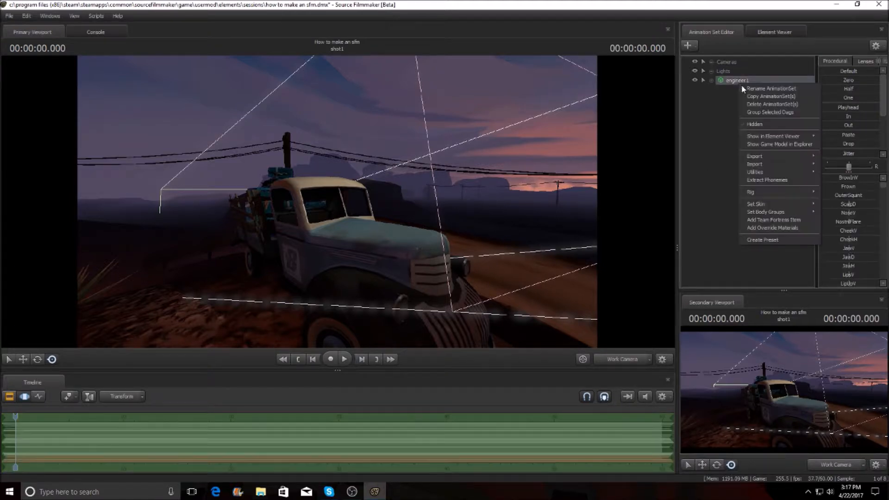
{"action": "left_click", "coordinate": [657, 154]}
Examine where the engineer stands relative to the truck, both through camera1 and from the side with the Work Camera.
{"action": "left_click_drag", "start_coordinate": [341, 199], "coordinate": [459, 187]}
{"action": "key", "text": "s"}
{"action": "left_click", "coordinate": [625, 356]}
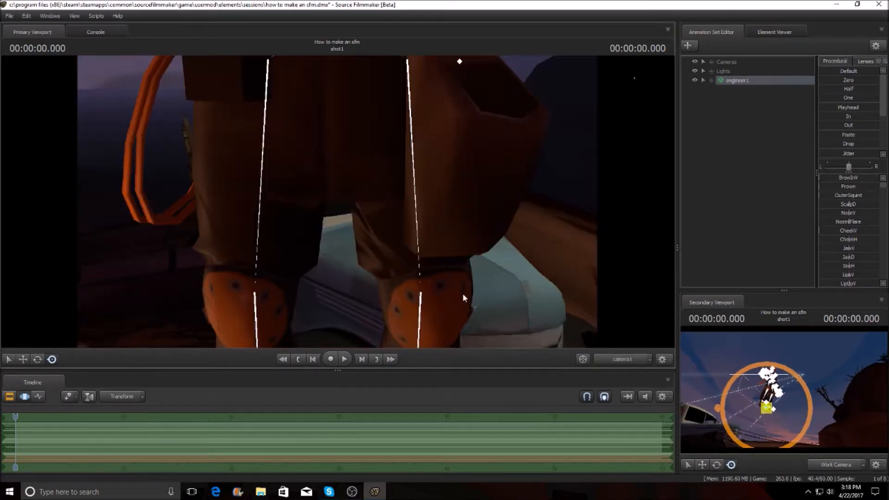
{"action": "left_click", "coordinate": [631, 362]}
{"action": "key", "text": "w"}
{"action": "left_click_drag", "start_coordinate": [337, 202], "coordinate": [453, 211]}
{"action": "key", "text": "w"}
{"action": "left_click_drag", "start_coordinate": [403, 178], "coordinate": [408, 173]}
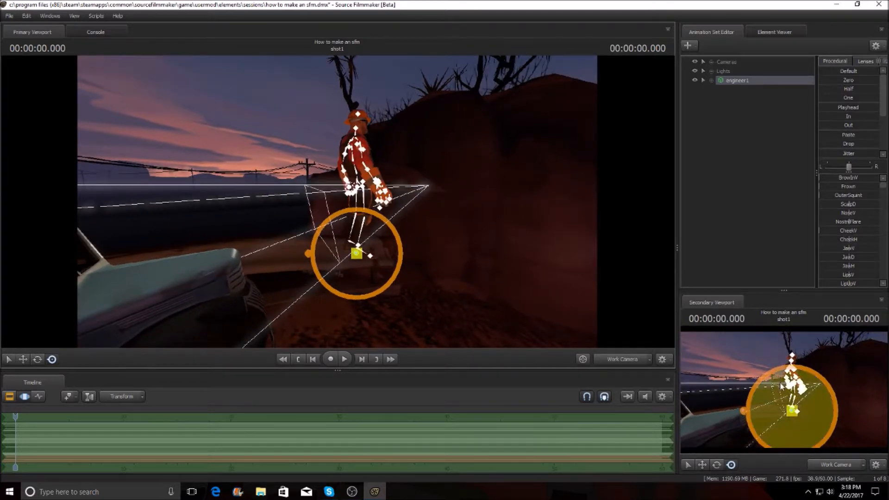
Show camera1 in both viewports and reposition it so more of the engineer and the truck fits in the shot.
{"action": "left_click", "coordinate": [625, 360]}
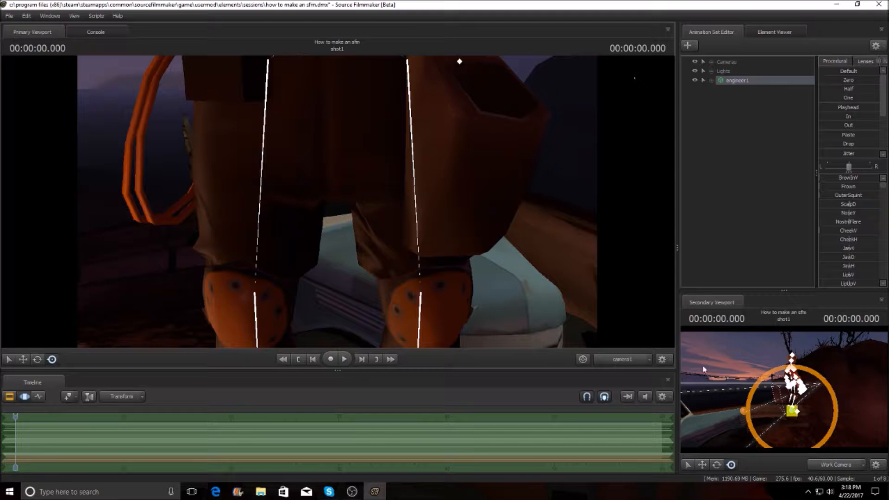
{"action": "left_click", "coordinate": [852, 465]}
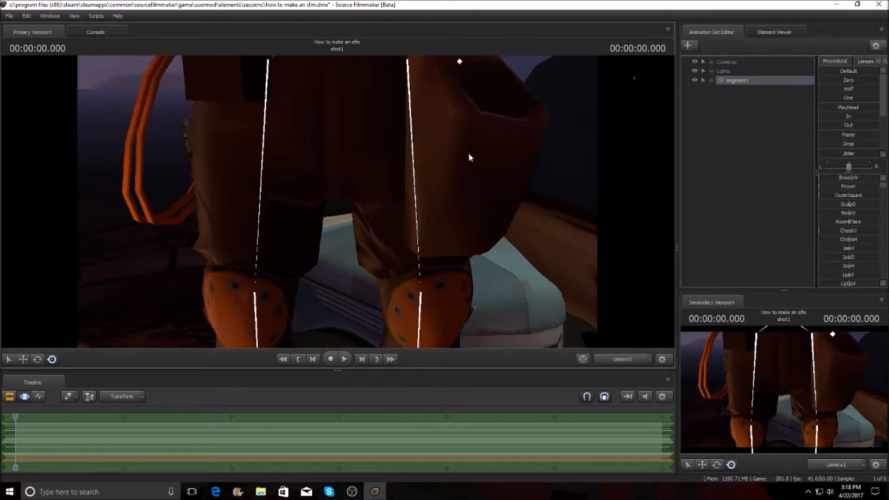
{"action": "left_click", "coordinate": [730, 63]}
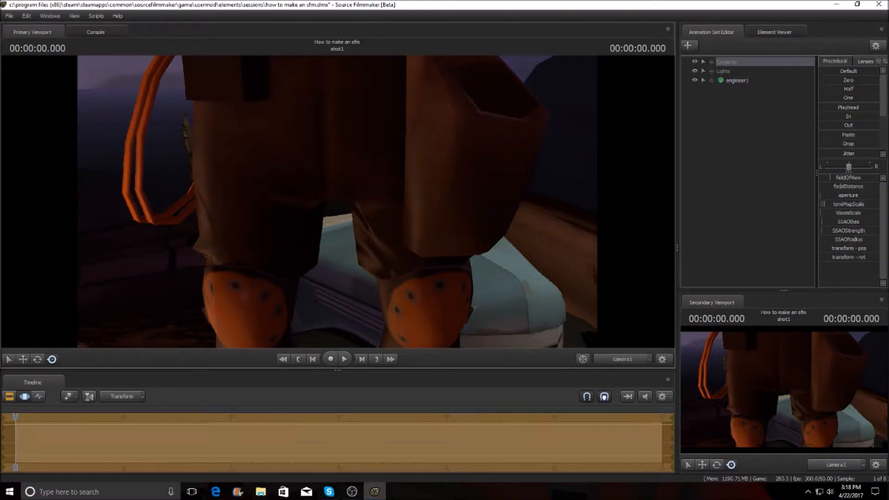
{"action": "key", "text": "s"}
{"action": "mouse_move", "coordinate": [443, 167]}
{"action": "left_mouse_down"}
{"action": "mouse_move", "coordinate": [399, 162]}
{"action": "mouse_move", "coordinate": [455, 159]}
{"action": "left_mouse_up"}
{"action": "key", "text": "s"}
{"action": "key", "text": "d"}
{"action": "key", "text": "a"}
{"action": "key", "text": "z"}
{"action": "key", "text": "z"}
Frame the engineer from the front with the Work Camera in the primary viewport.
{"action": "key", "text": "w"}
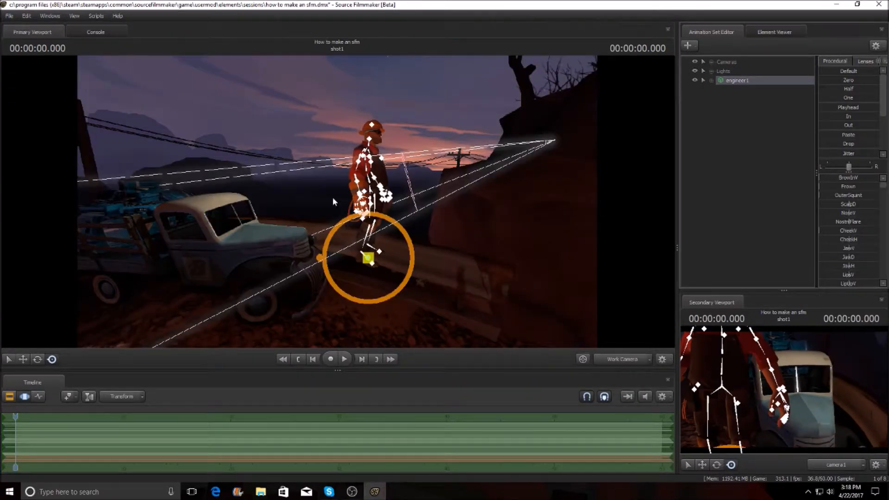
{"action": "key", "text": "w"}
{"action": "key", "text": "d"}
{"action": "left_click_drag", "start_coordinate": [541, 205], "coordinate": [325, 205]}
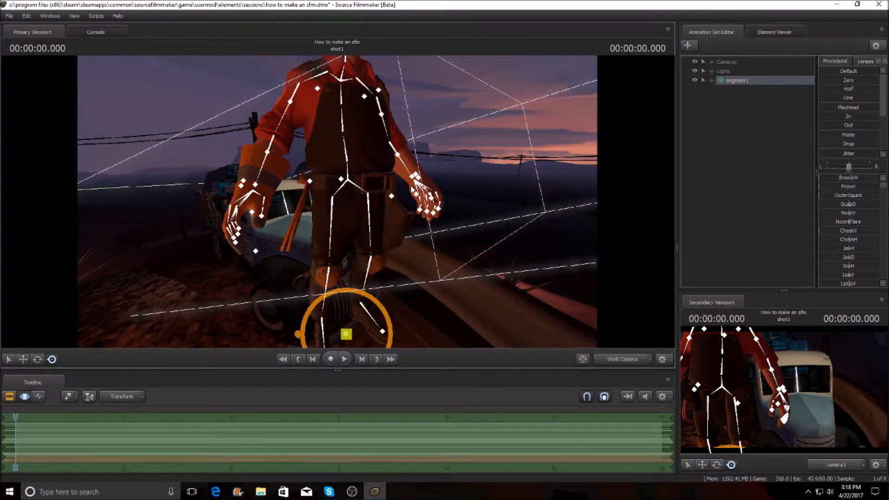
Examine the control groups of engineer1 and the bones in its Body group, comparing them with the model's upper body.
{"action": "double_click", "coordinate": [734, 81]}
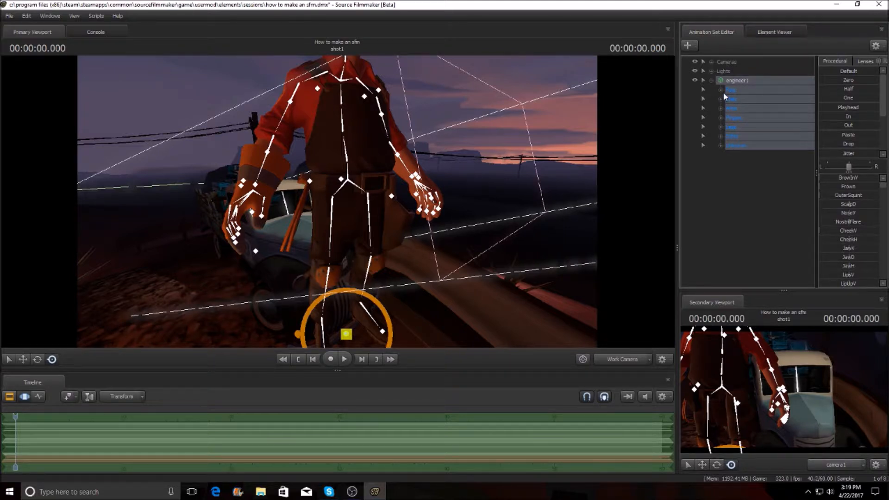
{"action": "left_click", "coordinate": [721, 99]}
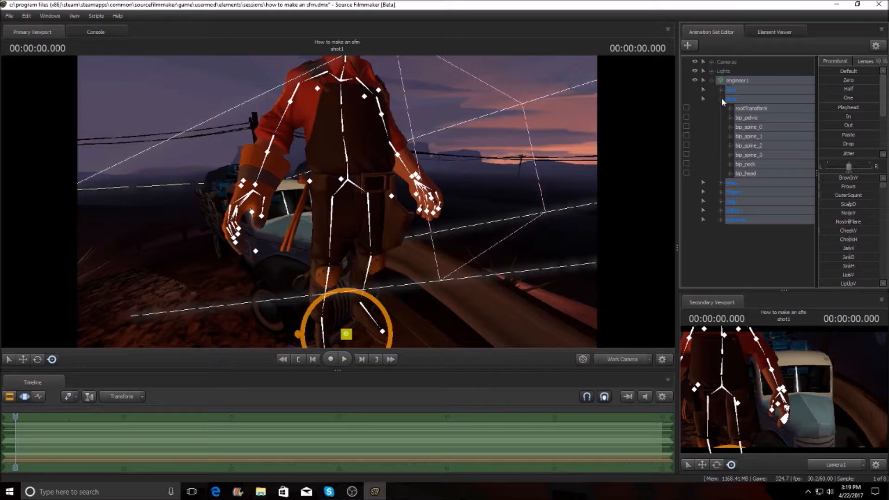
{"action": "left_click", "coordinate": [721, 99]}
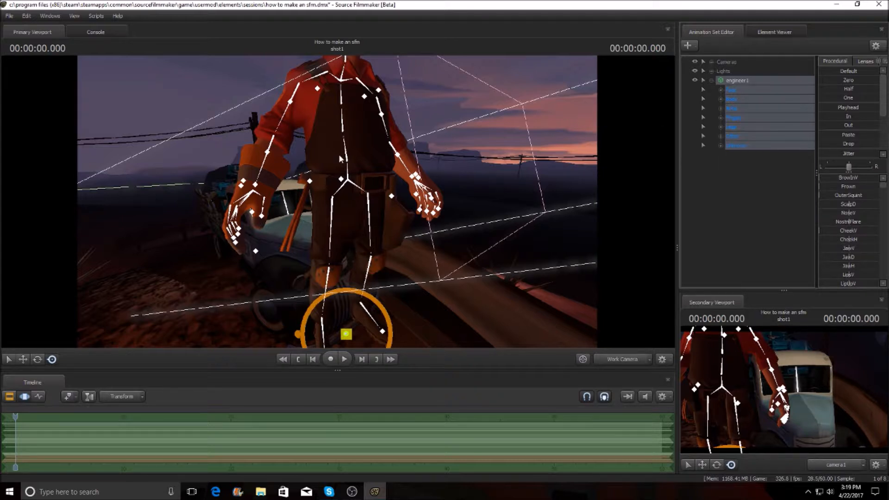
{"action": "left_click_drag", "start_coordinate": [468, 138], "coordinate": [443, 67]}
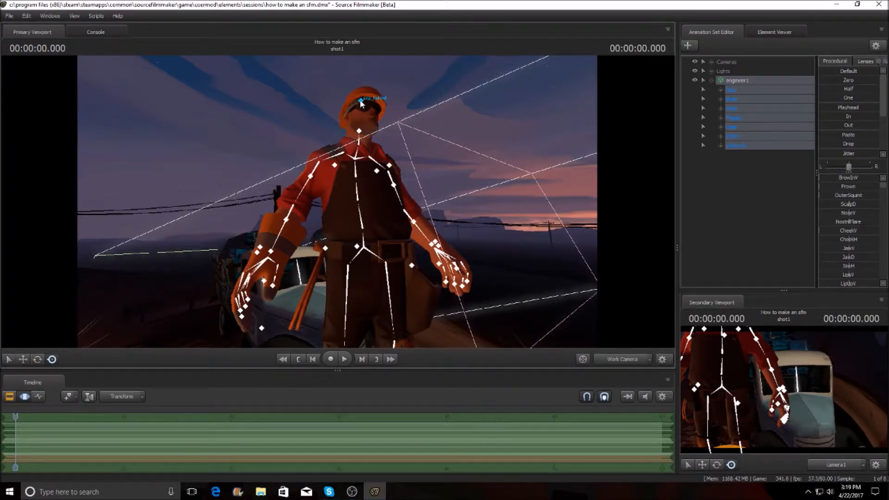
{"action": "left_click_drag", "start_coordinate": [433, 140], "coordinate": [428, 112]}
{"action": "key", "text": "w"}
{"action": "left_click_drag", "start_coordinate": [337, 185], "coordinate": [338, 202]}
{"action": "key", "text": "s"}
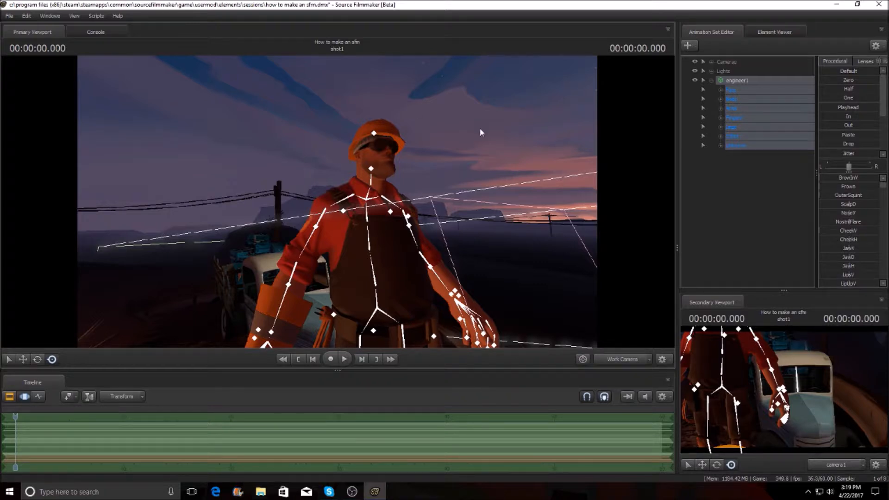
{"action": "left_click", "coordinate": [721, 99]}
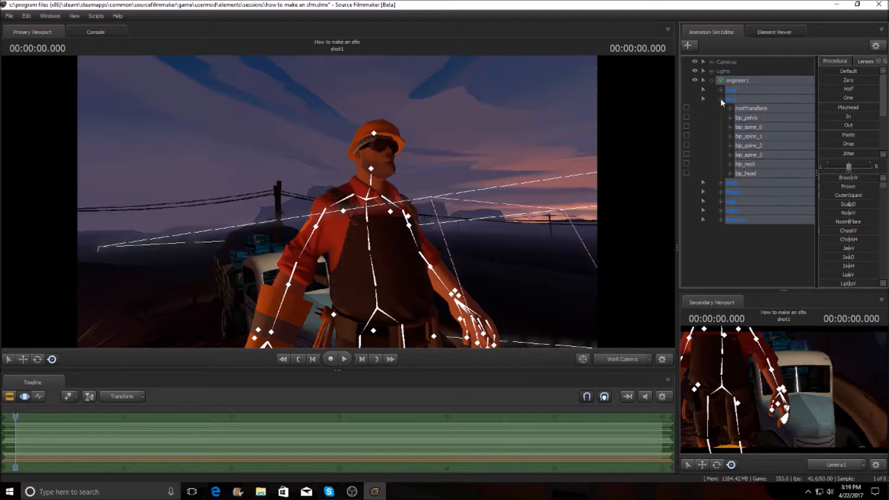
{"action": "left_click", "coordinate": [720, 98]}
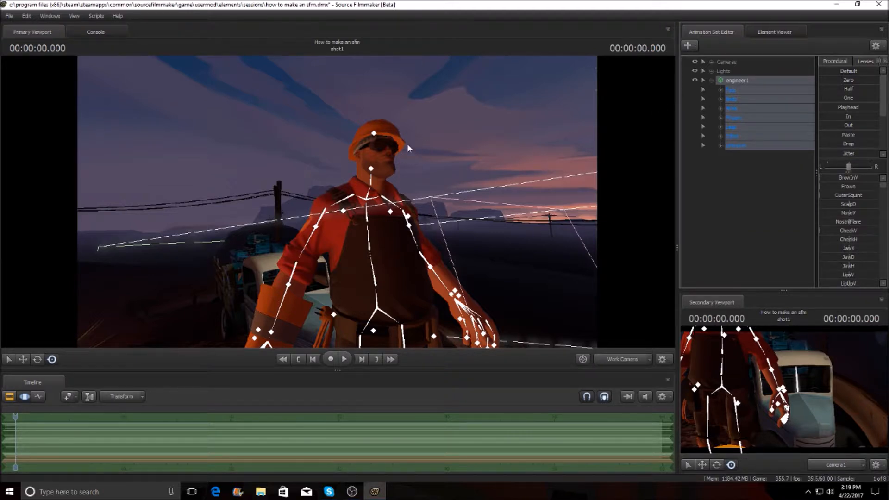
{"action": "left_click", "coordinate": [712, 82]}
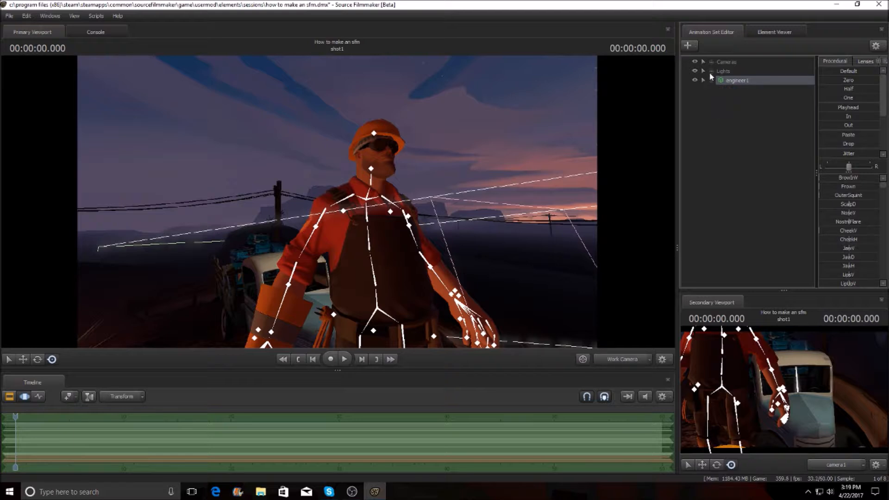
Frame the whole engineer and select its right hip bone, bip_hip_R, directly on the model.
{"action": "left_click_drag", "start_coordinate": [337, 202], "coordinate": [361, 294]}
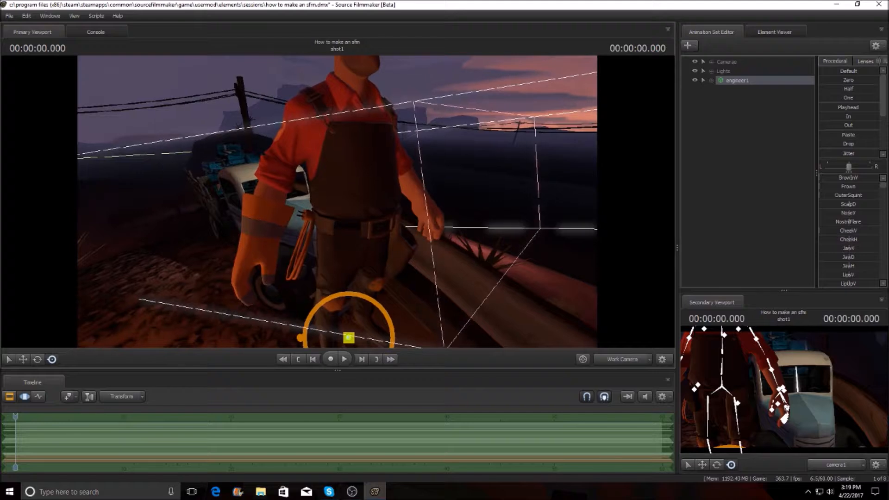
{"action": "left_click_drag", "start_coordinate": [317, 201], "coordinate": [312, 229]}
{"action": "left_click_drag", "start_coordinate": [246, 284], "coordinate": [390, 241]}
{"action": "key", "text": "s"}
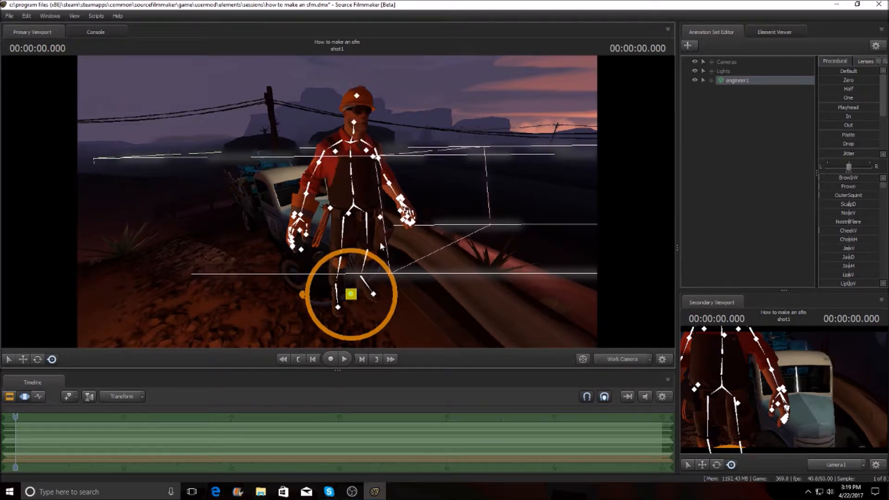
{"action": "left_click", "coordinate": [377, 240]}
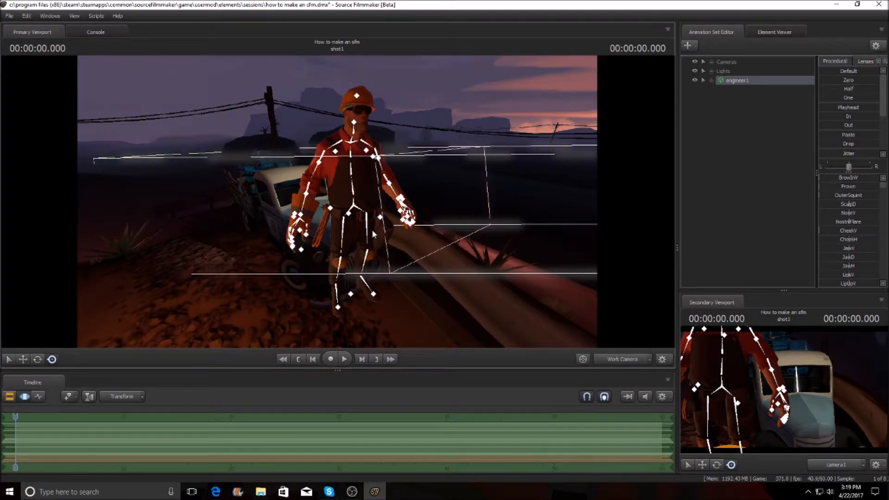
{"action": "left_click", "coordinate": [346, 245]}
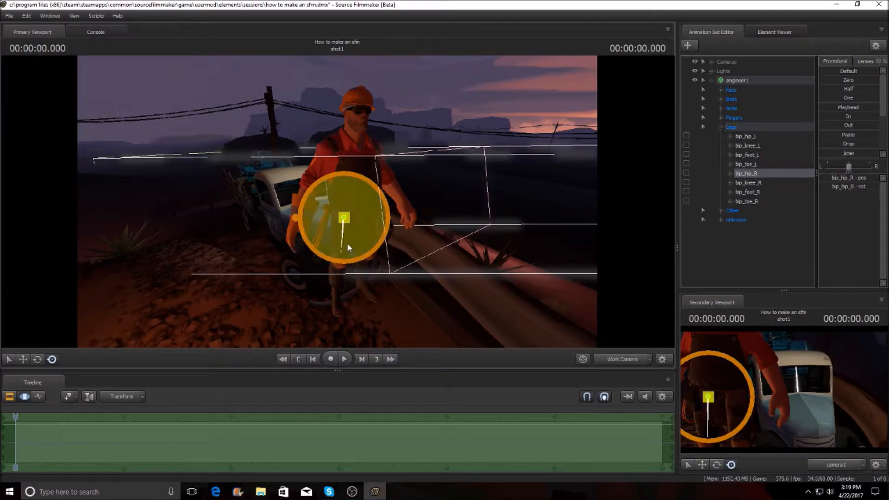
Display the coloured bone overlay on the engineer and clear the bone selection.
{"action": "key", "text": "ctrl"}
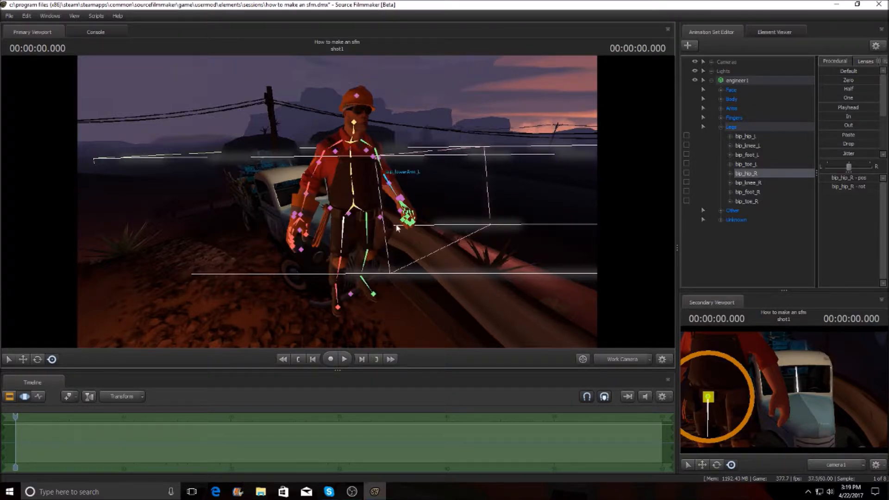
{"action": "left_click", "coordinate": [246, 231], "text": "ctrl"}
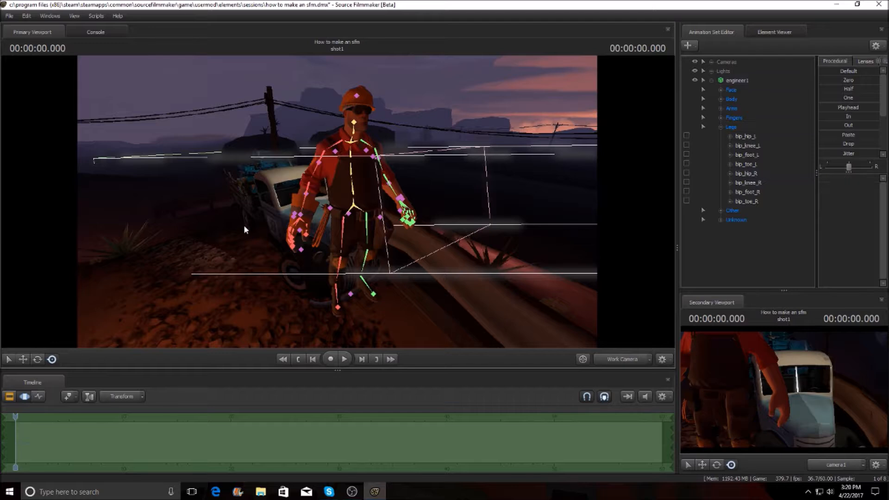
{"action": "left_click_drag", "start_coordinate": [228, 223], "coordinate": [231, 221]}
{"action": "key", "text": "w"}
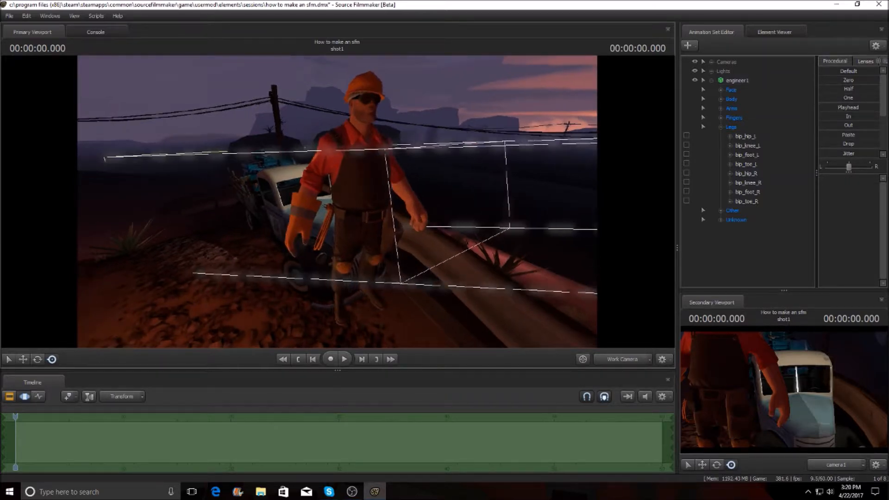
Frame the engineer's right hand and lasso-select all the hand and finger bones of that hand.
{"action": "key", "text": "s"}
{"action": "right_click", "coordinate": [338, 199]}
{"action": "left_click", "coordinate": [299, 201]}
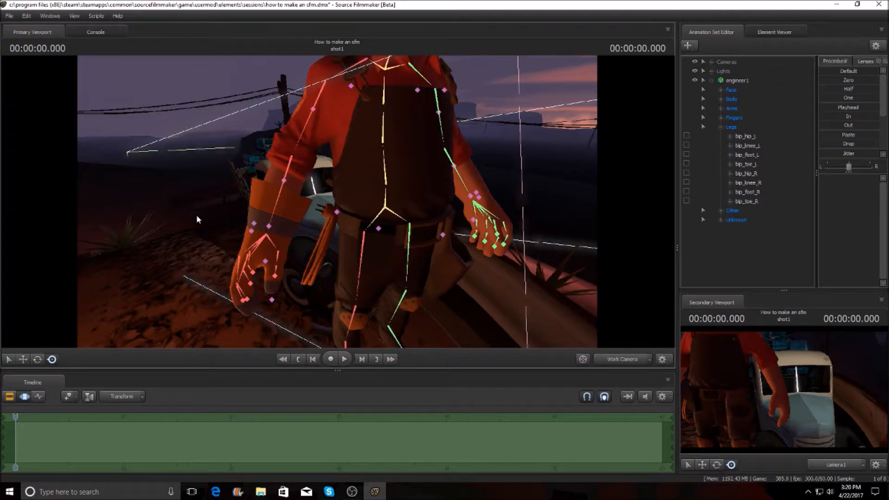
{"action": "mouse_move", "coordinate": [229, 217]}
{"action": "left_mouse_down"}
{"action": "mouse_move", "coordinate": [297, 257]}
{"action": "mouse_move", "coordinate": [259, 300]}
{"action": "mouse_move", "coordinate": [208, 280]}
{"action": "left_mouse_up"}
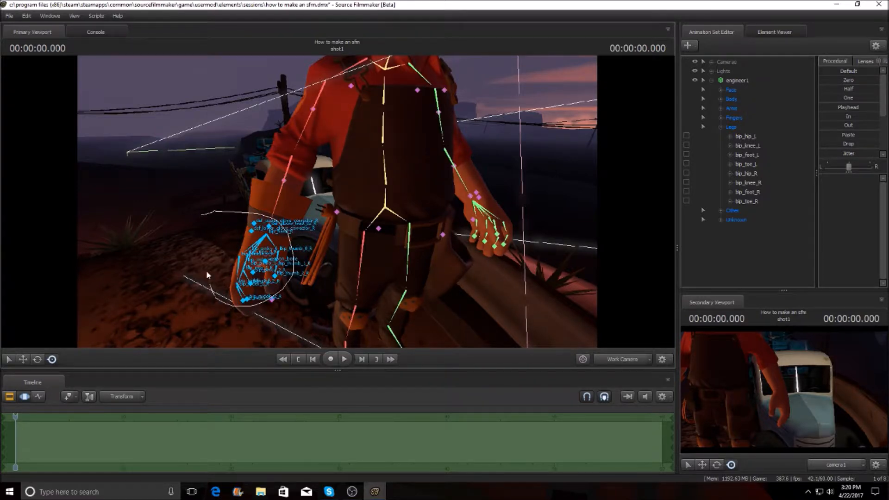
{"action": "left_click_drag", "start_coordinate": [210, 221], "coordinate": [212, 214]}
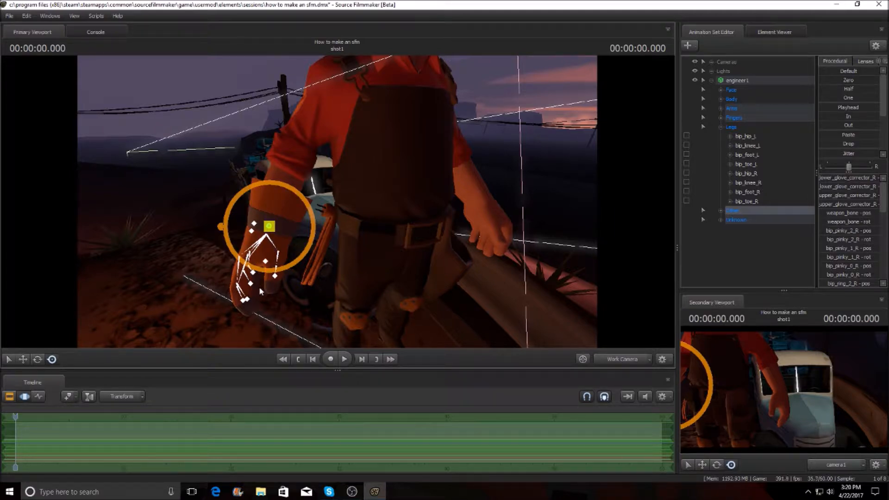
Compare the move, rotate and screen manipulators and the select tool on the selected right-hand bones.
{"action": "left_click", "coordinate": [21, 360]}
{"action": "left_click", "coordinate": [36, 360]}
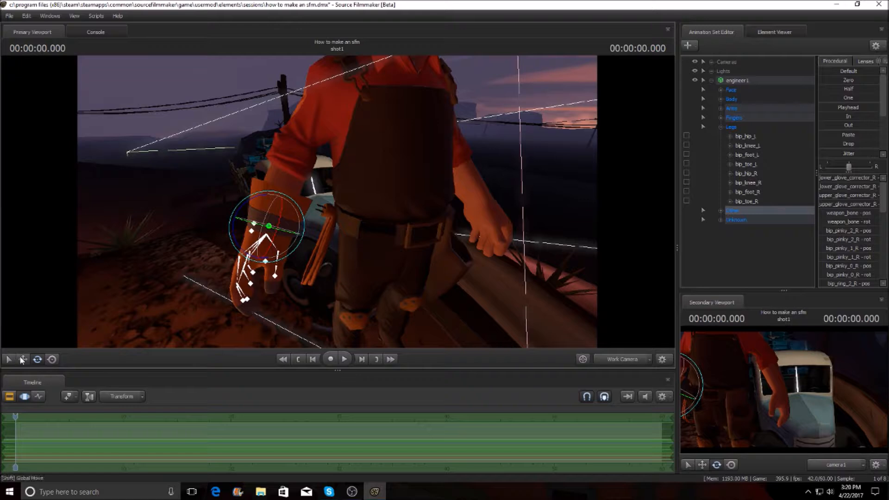
{"action": "left_click", "coordinate": [52, 360]}
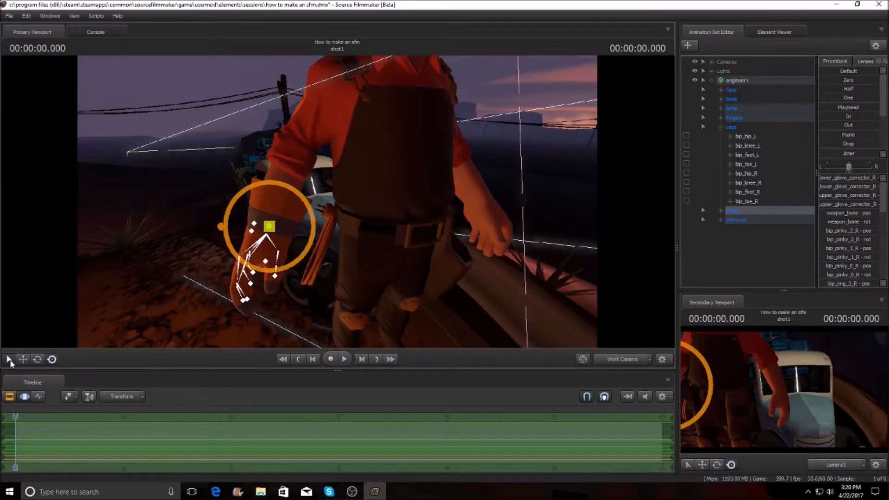
{"action": "left_click", "coordinate": [9, 361]}
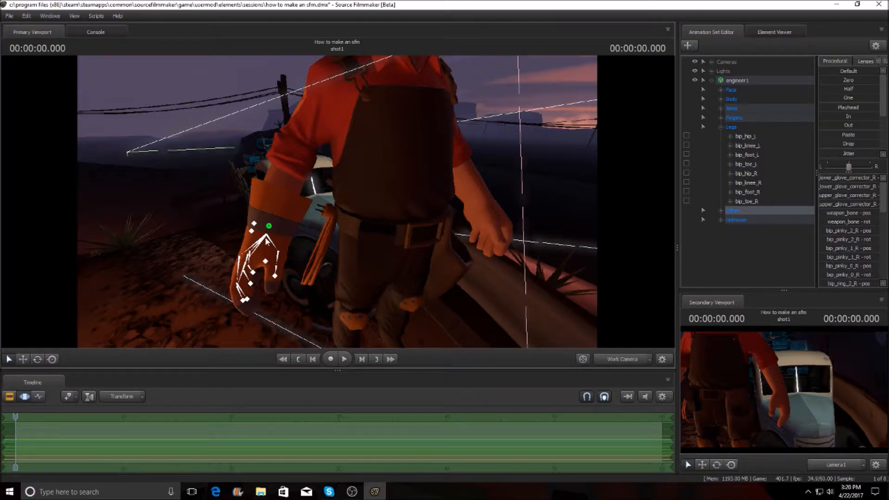
Try rotating the selected right hand and shifting it freely with the screen manipulator.
{"action": "left_click", "coordinate": [38, 360]}
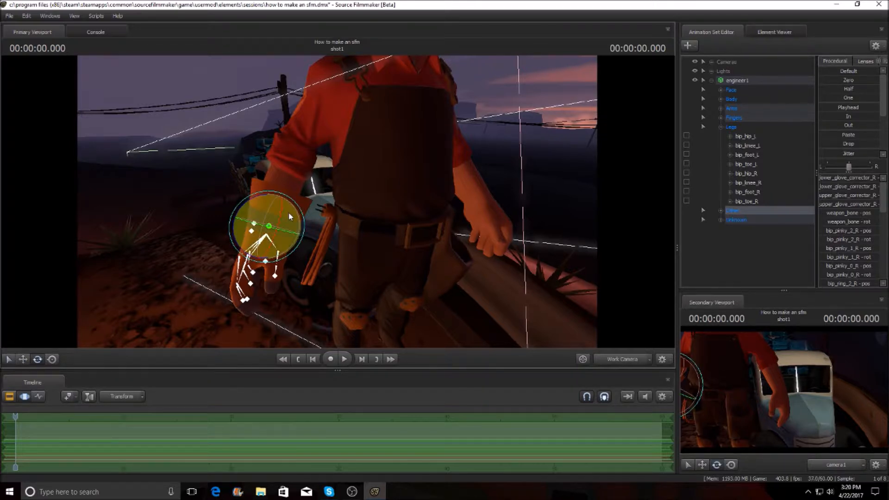
{"action": "left_click_drag", "start_coordinate": [272, 224], "coordinate": [243, 202]}
{"action": "left_click", "coordinate": [52, 359]}
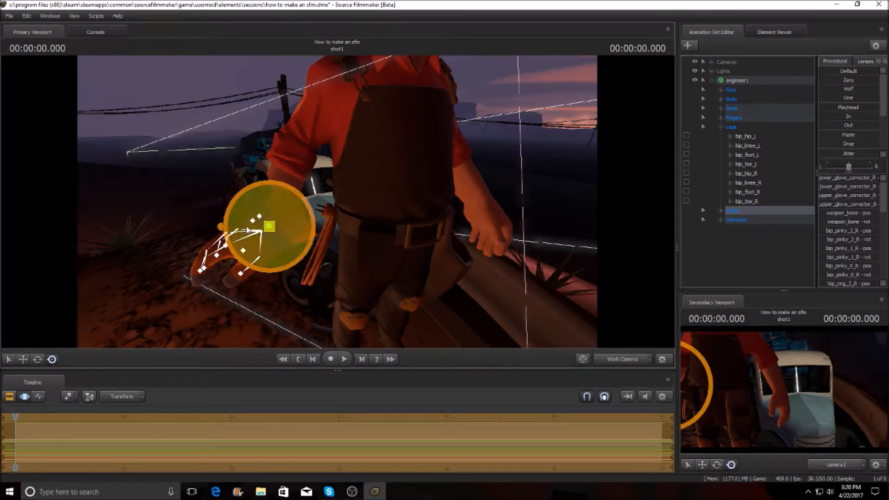
{"action": "left_click_drag", "start_coordinate": [267, 224], "coordinate": [257, 261]}
{"action": "left_click_drag", "start_coordinate": [271, 222], "coordinate": [250, 218]}
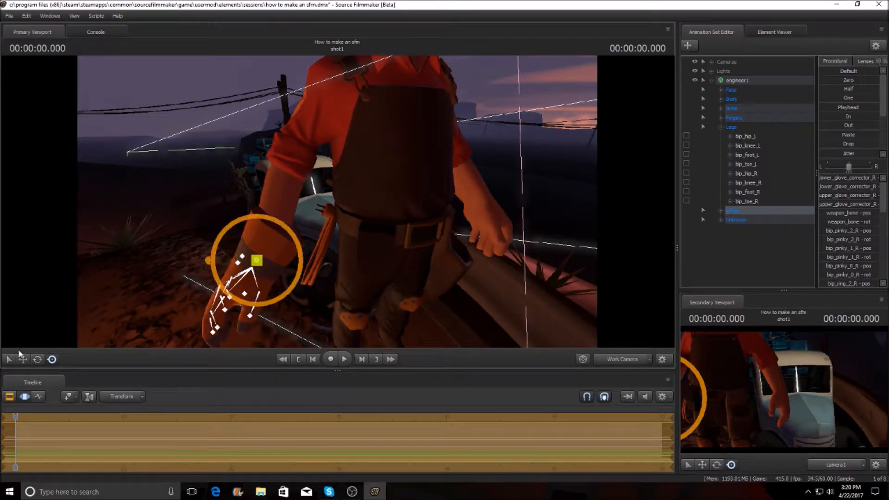
Try moving the selected right hand outward and back along its axes with the move manipulator.
{"action": "left_click", "coordinate": [23, 359]}
{"action": "left_click_drag", "start_coordinate": [247, 290], "coordinate": [155, 280]}
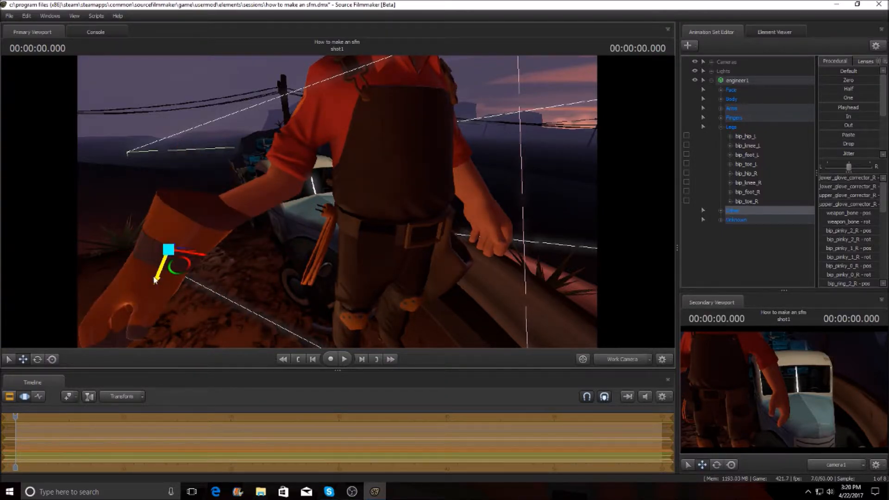
{"action": "left_click_drag", "start_coordinate": [204, 255], "coordinate": [255, 262]}
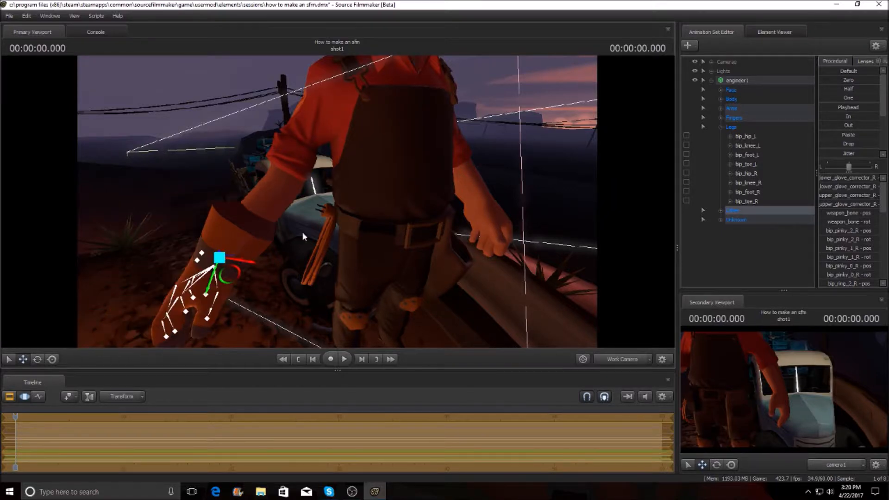
Undo the test rotation and moves of the engineer's right hand.
{"action": "key", "text": "ctrl+z"}
{"action": "key", "text": "ctrl+z"}
{"action": "key", "text": "ctrl+z"}
{"action": "key", "text": "ctrl+z"}
{"action": "key", "text": "ctrl+z"}
{"action": "key", "text": "ctrl+z"}
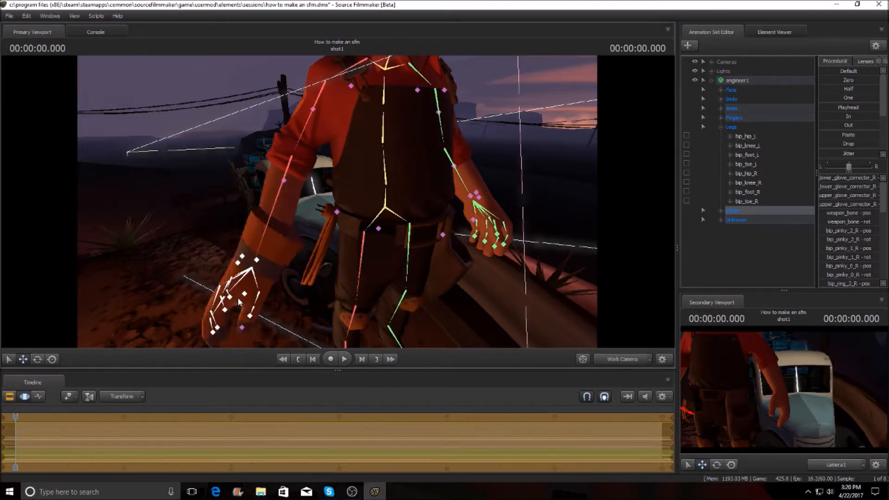
Collapse the engineer1 animation set, clear the bone selection and frame the whole engineer beside the truck.
{"action": "left_click", "coordinate": [712, 80]}
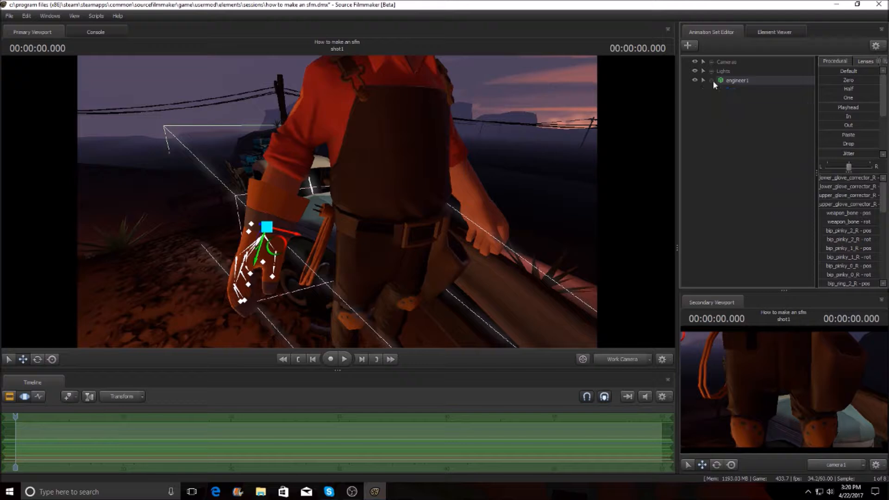
{"action": "left_click", "coordinate": [747, 184]}
{"action": "left_click_drag", "start_coordinate": [343, 204], "coordinate": [347, 200]}
{"action": "key", "text": "s"}
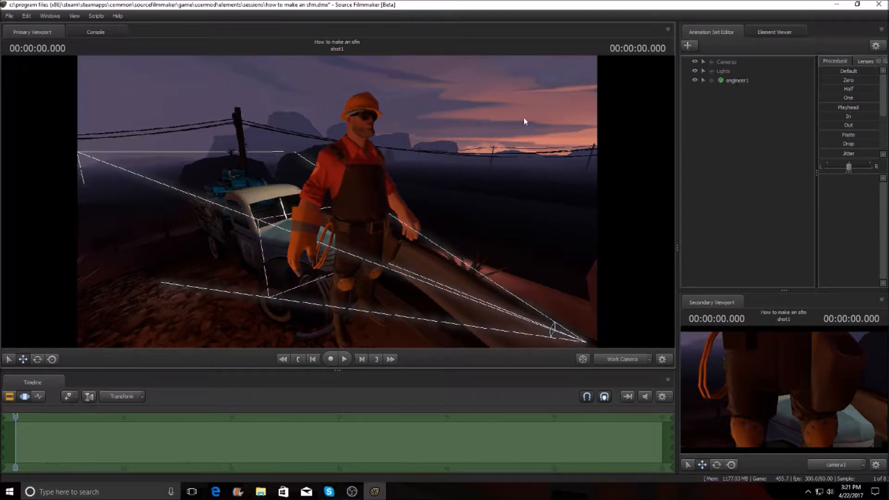
Set the skin of engineer1 to 1 and check the other available skin options.
{"action": "left_click", "coordinate": [734, 79]}
{"action": "right_click", "coordinate": [735, 80]}
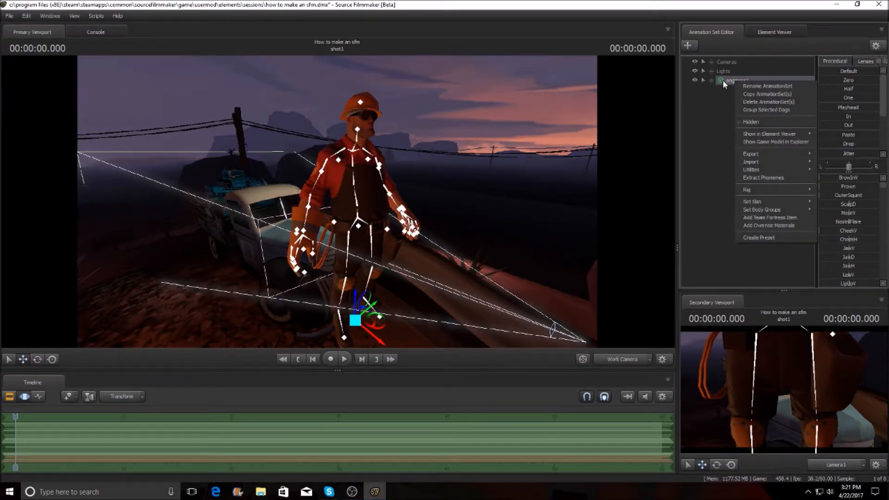
{"action": "mouse_move", "coordinate": [798, 200]}
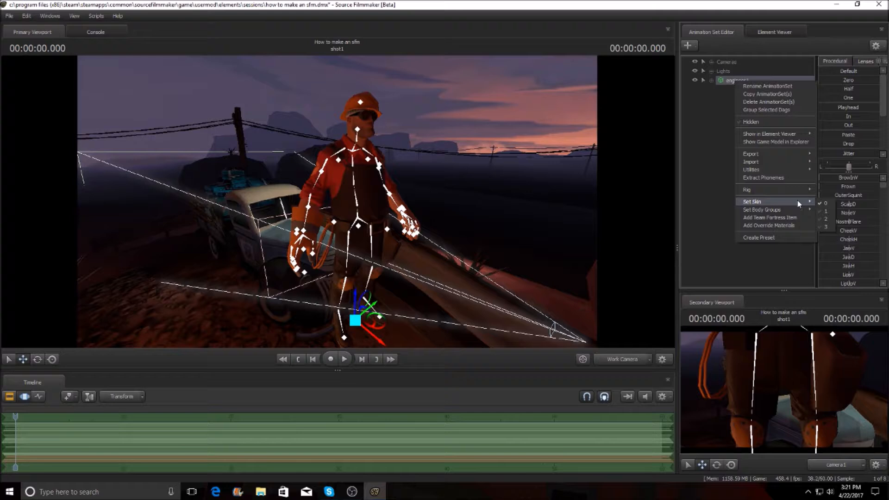
{"action": "left_click", "coordinate": [830, 211]}
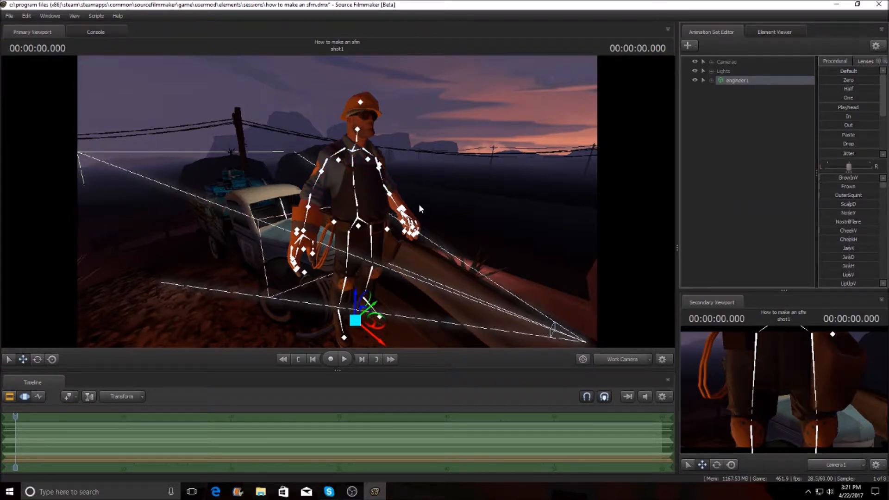
{"action": "left_click_drag", "start_coordinate": [465, 198], "coordinate": [411, 187]}
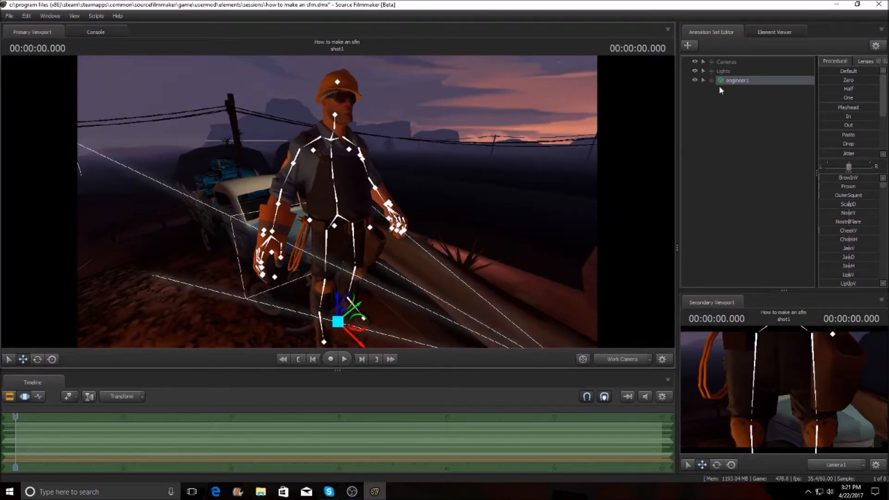
{"action": "right_click", "coordinate": [736, 80]}
{"action": "mouse_move", "coordinate": [804, 199]}
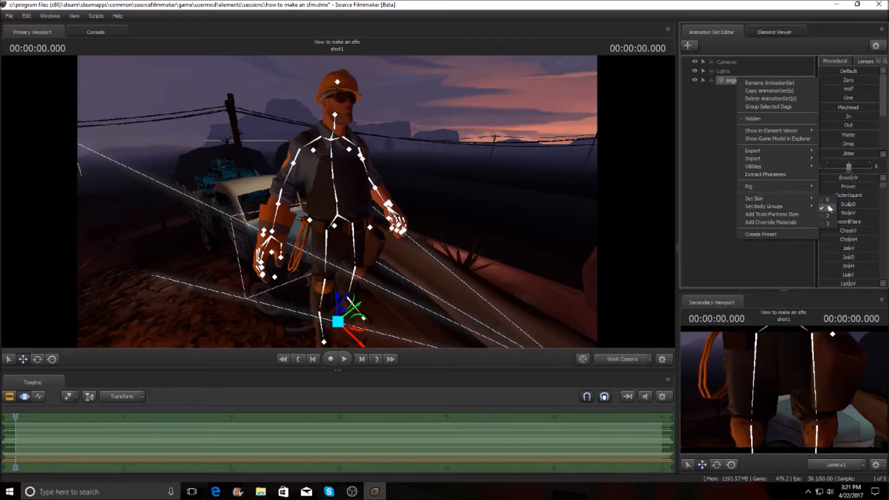
{"action": "left_click", "coordinate": [828, 214]}
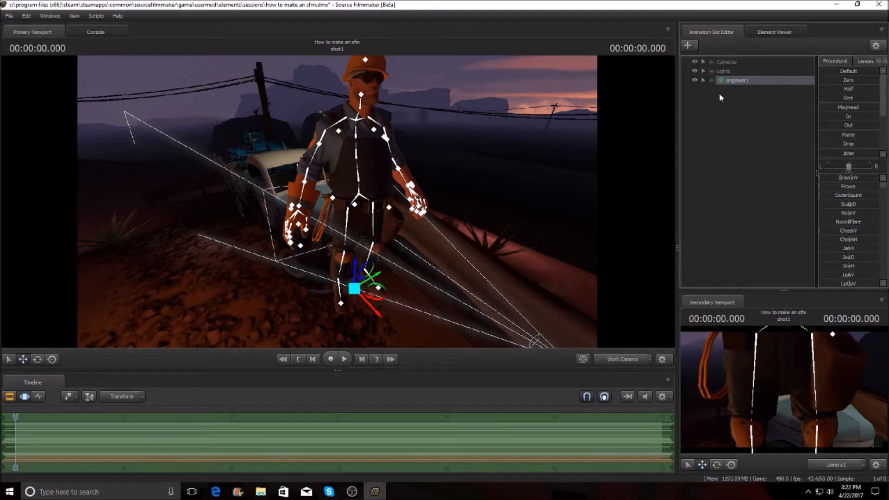
Move the whole engineer with the move manipulator so he stands on the truck's hood.
{"action": "left_click", "coordinate": [37, 360]}
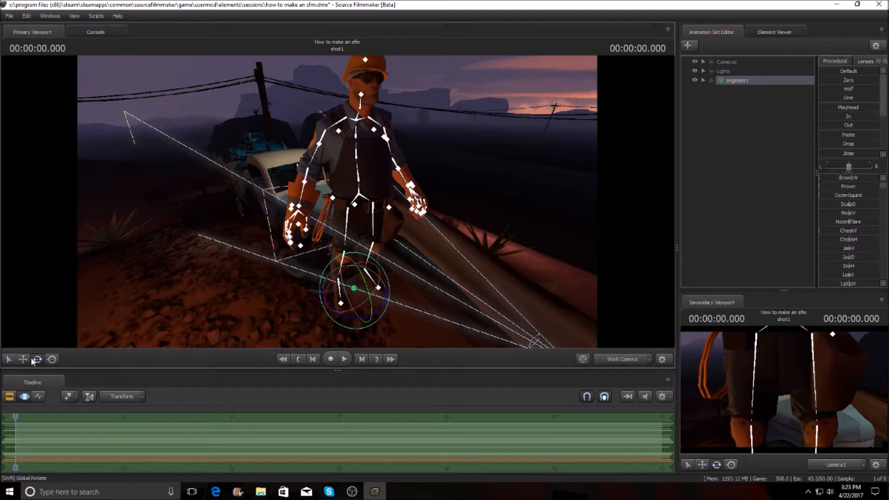
{"action": "left_click", "coordinate": [22, 360]}
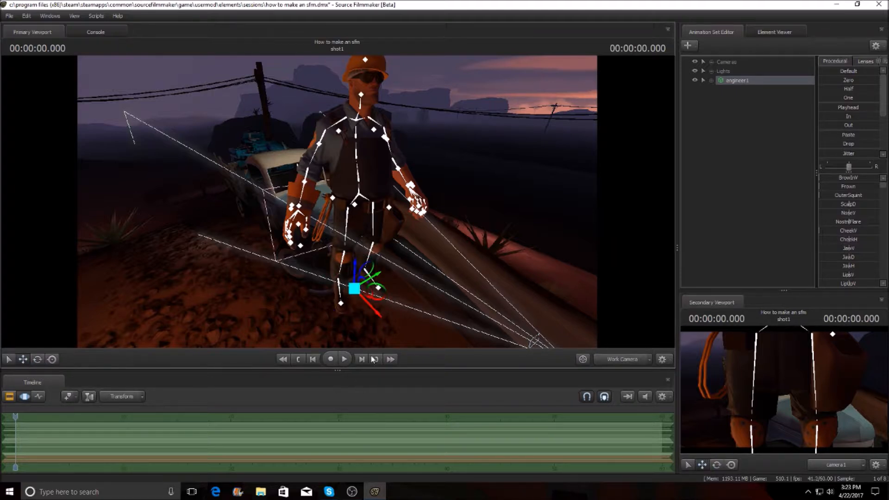
{"action": "left_click_drag", "start_coordinate": [377, 316], "coordinate": [300, 247]}
{"action": "mouse_move", "coordinate": [312, 204]}
{"action": "left_mouse_down"}
{"action": "mouse_move", "coordinate": [345, 198]}
{"action": "mouse_move", "coordinate": [330, 216]}
{"action": "mouse_move", "coordinate": [349, 205]}
{"action": "mouse_move", "coordinate": [334, 212]}
{"action": "mouse_move", "coordinate": [320, 190]}
{"action": "left_mouse_up"}
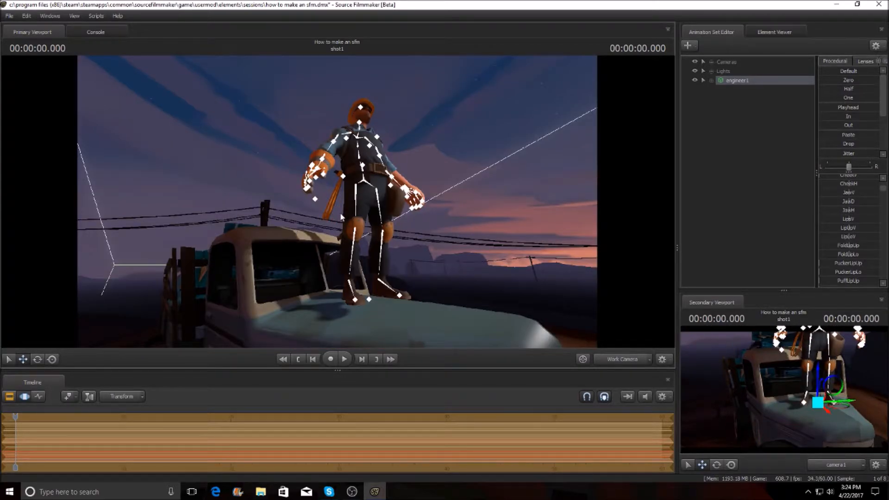
Rotate the engineer's right hip bone, bip_hip_R, to swing the right leg forward and outward.
{"action": "left_click", "coordinate": [357, 199], "text": "ctrl"}
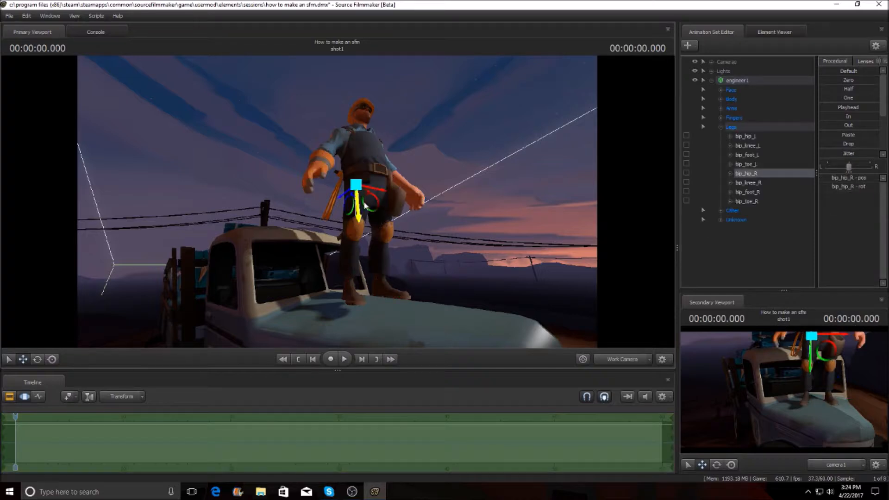
{"action": "left_click_drag", "start_coordinate": [357, 199], "coordinate": [352, 222]}
{"action": "left_click", "coordinate": [41, 362]}
{"action": "mouse_move", "coordinate": [360, 189]}
{"action": "left_mouse_down"}
{"action": "mouse_move", "coordinate": [324, 186]}
{"action": "mouse_move", "coordinate": [360, 188]}
{"action": "left_mouse_up"}
{"action": "key", "text": "w"}
{"action": "mouse_move", "coordinate": [451, 135]}
{"action": "left_mouse_down"}
{"action": "mouse_move", "coordinate": [452, 116]}
{"action": "mouse_move", "coordinate": [457, 131]}
{"action": "mouse_move", "coordinate": [444, 144]}
{"action": "mouse_move", "coordinate": [444, 116]}
{"action": "mouse_move", "coordinate": [443, 125]}
{"action": "left_mouse_up"}
{"action": "key", "text": "d"}
{"action": "left_click_drag", "start_coordinate": [337, 202], "coordinate": [345, 197]}
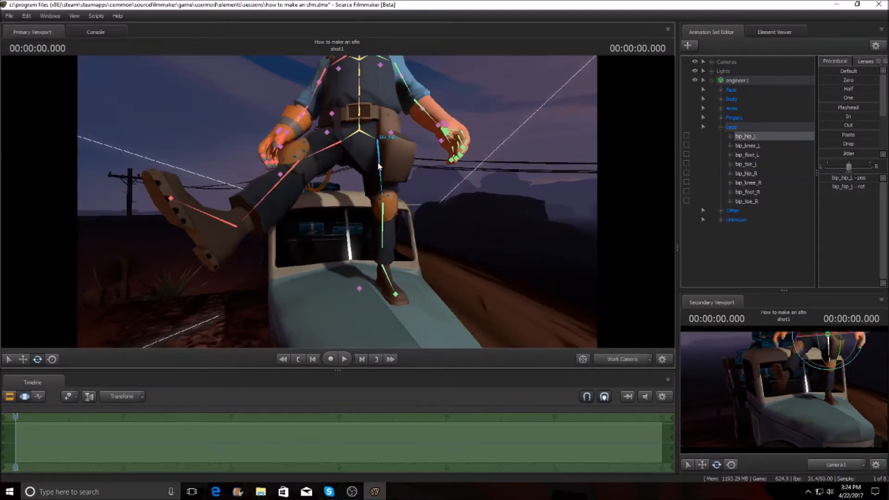
Rotate the left hip bone, bip_hip_L, to raise the left leg forward into a sitting position.
{"action": "left_click", "coordinate": [379, 162]}
{"action": "left_click_drag", "start_coordinate": [390, 117], "coordinate": [371, 121]}
{"action": "left_click_drag", "start_coordinate": [338, 202], "coordinate": [338, 150]}
{"action": "key", "text": "ctrl"}
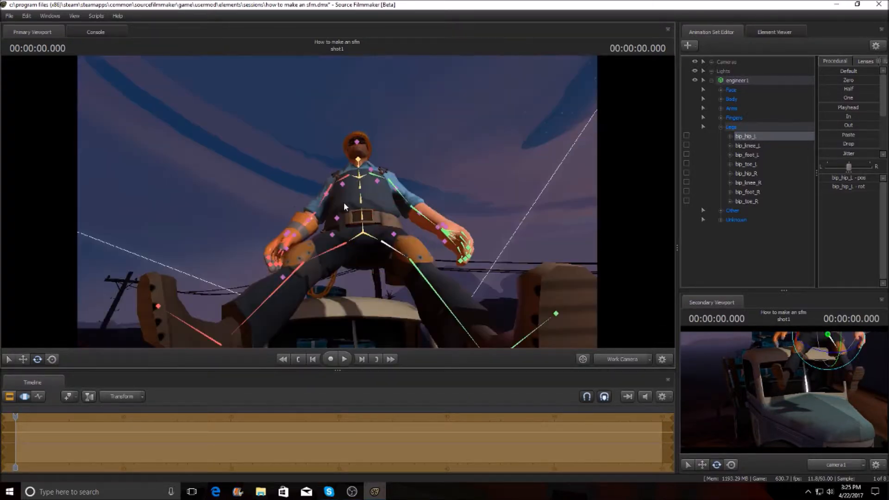
Select the whole engineer1 and move it down toward a seated position on the truck's hood.
{"action": "left_click", "coordinate": [755, 80]}
{"action": "left_click", "coordinate": [23, 360]}
{"action": "left_click_drag", "start_coordinate": [337, 202], "coordinate": [337, 231]}
{"action": "left_click_drag", "start_coordinate": [359, 287], "coordinate": [368, 302]}
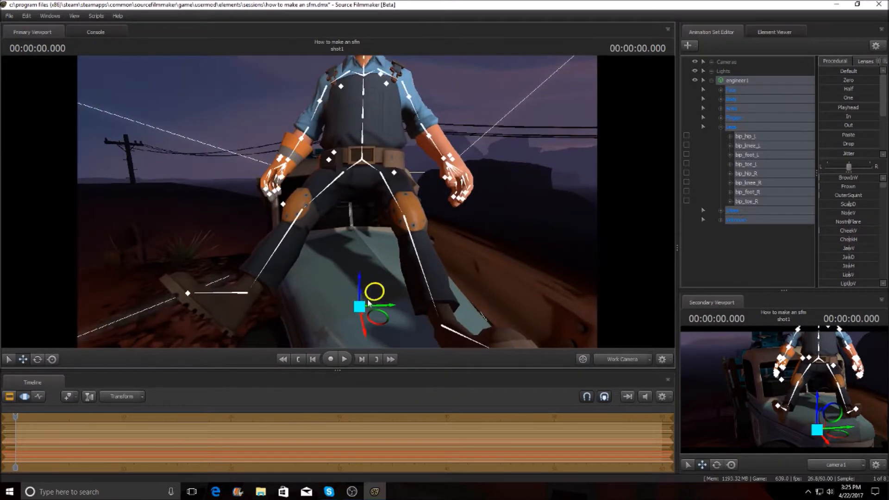
Rotate bip_hip_L to lift the left thigh and bend bip_knee_L to bring the foot down onto the hood.
{"action": "left_click", "coordinate": [374, 146]}
{"action": "key", "text": "e"}
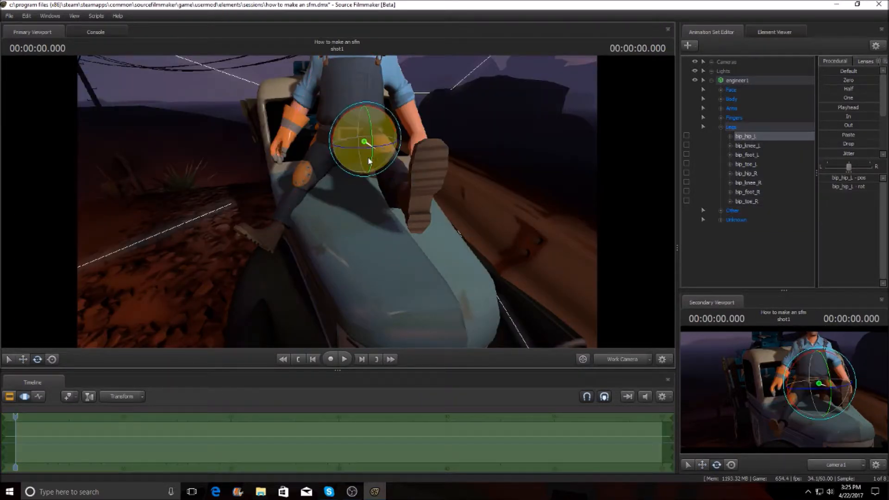
{"action": "mouse_move", "coordinate": [373, 155]}
{"action": "left_mouse_down"}
{"action": "mouse_move", "coordinate": [378, 124]}
{"action": "mouse_move", "coordinate": [384, 150]}
{"action": "left_mouse_up"}
{"action": "left_click", "coordinate": [396, 110]}
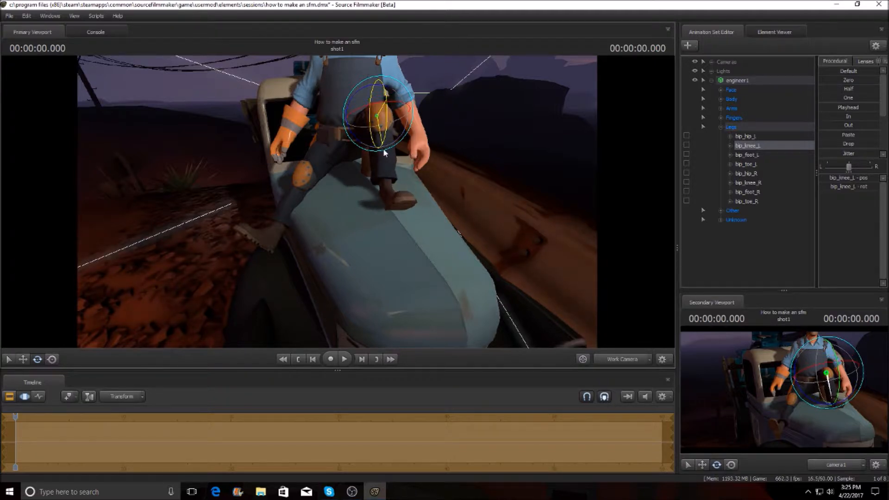
View the left leg from the side and rotate bip_foot_L to angle the foot down against the hood.
{"action": "left_click_drag", "start_coordinate": [264, 228], "coordinate": [337, 202]}
{"action": "key", "text": "a"}
{"action": "key", "text": "d"}
{"action": "key", "text": "w"}
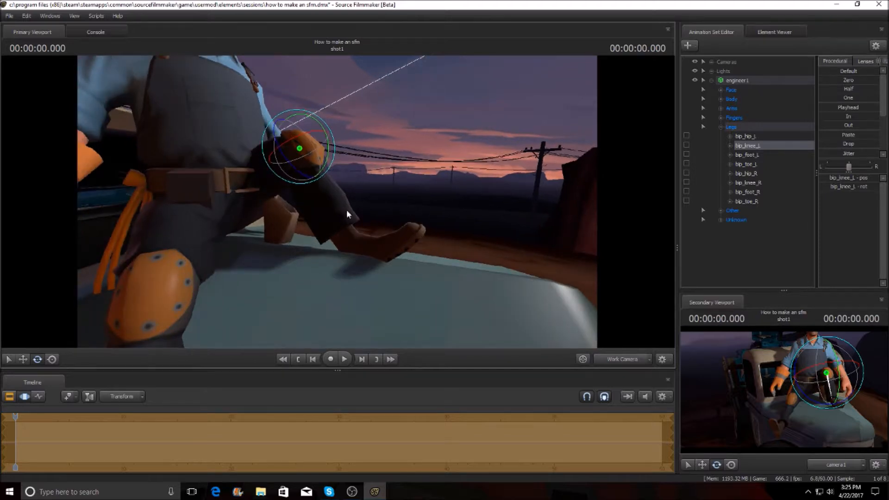
{"action": "key", "text": "ctrl"}
{"action": "left_click", "coordinate": [363, 244]}
{"action": "left_click_drag", "start_coordinate": [347, 230], "coordinate": [369, 239]}
Select the lowest spine bone, bip_spine_0, and rotate it to lean the engineer's torso back.
{"action": "key", "text": "ctrl"}
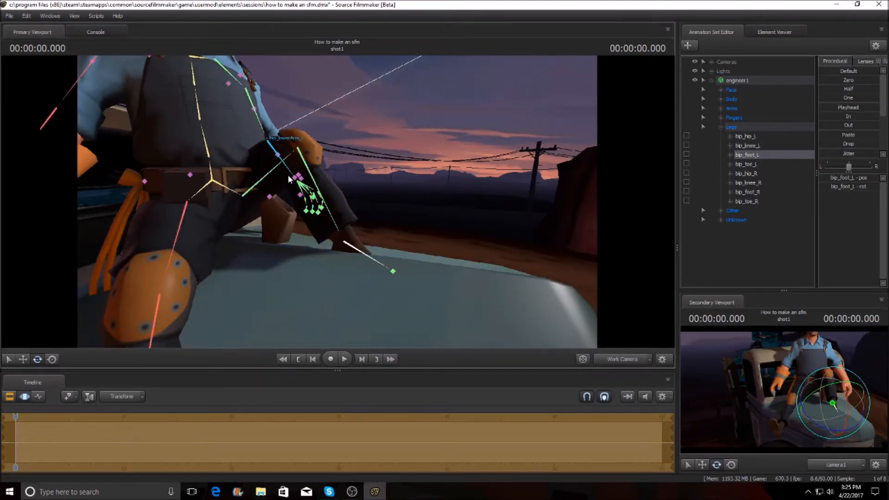
{"action": "left_click", "coordinate": [210, 155]}
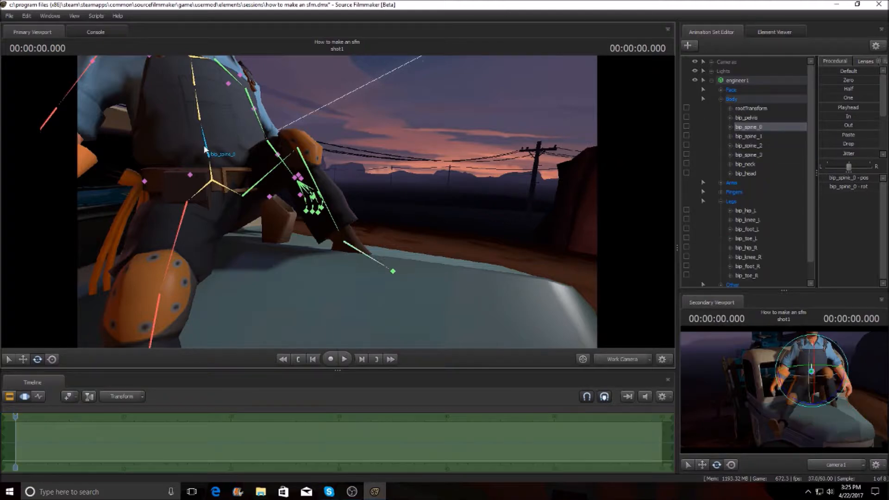
{"action": "left_click_drag", "start_coordinate": [227, 157], "coordinate": [226, 167]}
{"action": "key", "text": "ctrl"}
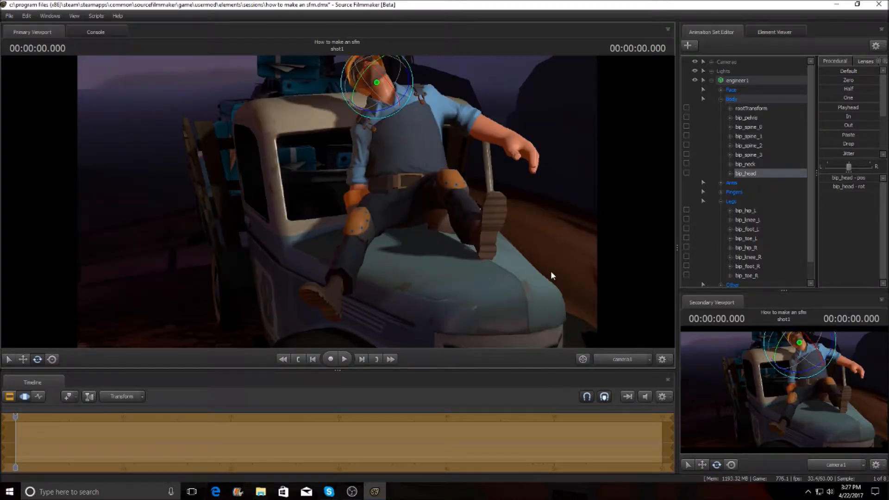
Collapse engineer1, select the Cameras group and reframe camera1 closer on the engineer seated on the hood.
{"action": "left_click", "coordinate": [713, 81]}
{"action": "left_click", "coordinate": [725, 62]}
{"action": "left_click_drag", "start_coordinate": [604, 117], "coordinate": [641, 85]}
{"action": "scroll", "coordinate": [604, 103], "scroll_direction": "down", "scroll_amount": 5}
{"action": "key", "text": "w"}
{"action": "key", "text": "a"}
{"action": "key", "text": "w"}
{"action": "left_click_drag", "start_coordinate": [339, 202], "coordinate": [338, 201]}
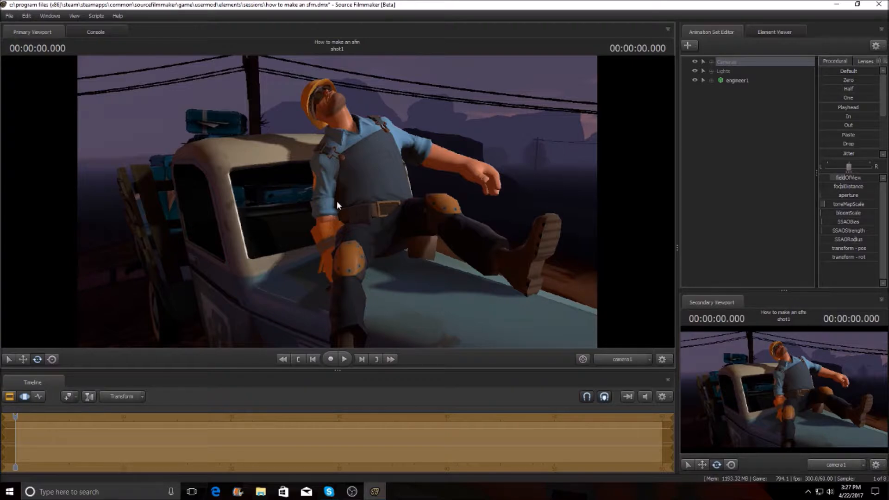
Switch to the Work Camera and rotate bip_upperArm_R to swing the engineer's right arm outward, away from his body.
{"action": "left_click", "coordinate": [622, 359]}
{"action": "mouse_move", "coordinate": [490, 295]}
{"action": "left_mouse_down"}
{"action": "mouse_move", "coordinate": [482, 296]}
{"action": "mouse_move", "coordinate": [494, 287]}
{"action": "left_mouse_up"}
{"action": "key", "text": "w"}
{"action": "key", "text": "s"}
{"action": "left_click_drag", "start_coordinate": [337, 202], "coordinate": [337, 196]}
{"action": "key", "text": "w"}
{"action": "key", "text": "ctrl"}
{"action": "left_click", "coordinate": [353, 168]}
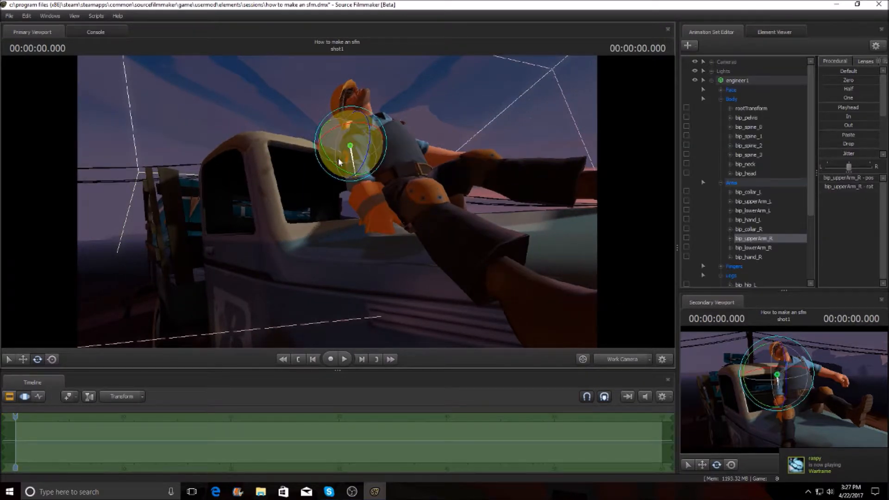
{"action": "left_click_drag", "start_coordinate": [319, 134], "coordinate": [336, 191]}
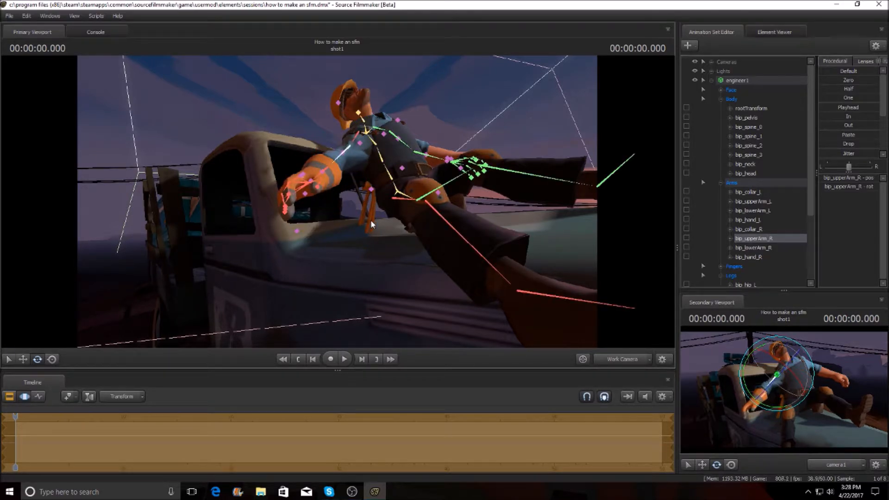
Select the dangling cord bone, prp_cord, and rotate it in toward the engineer's body.
{"action": "left_click", "coordinate": [371, 190]}
{"action": "key", "text": "ctrl"}
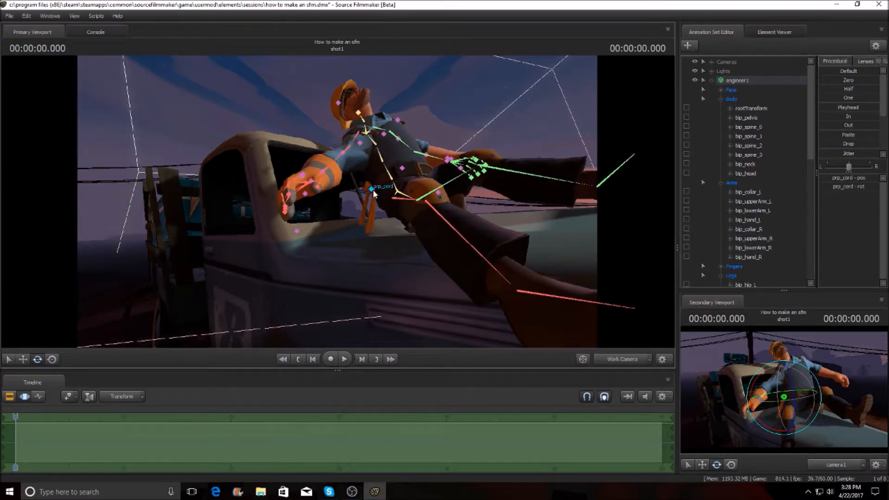
{"action": "left_click", "coordinate": [372, 190], "text": "ctrl"}
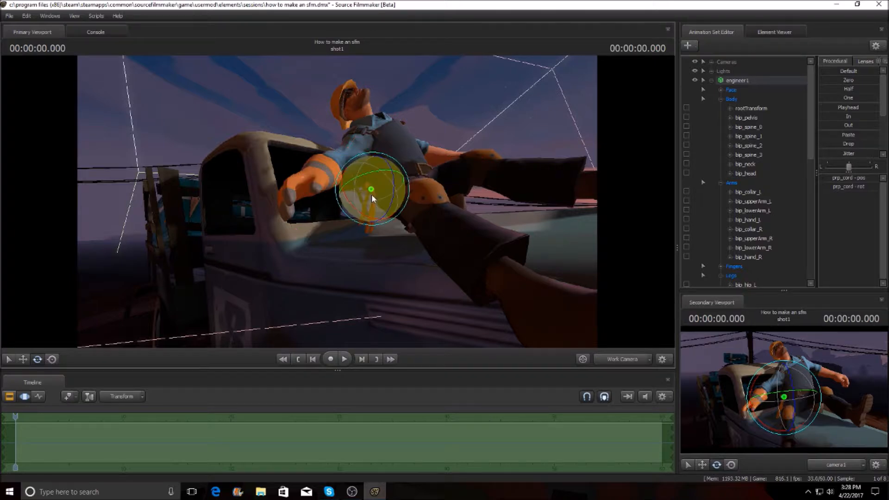
{"action": "key", "text": "ctrl"}
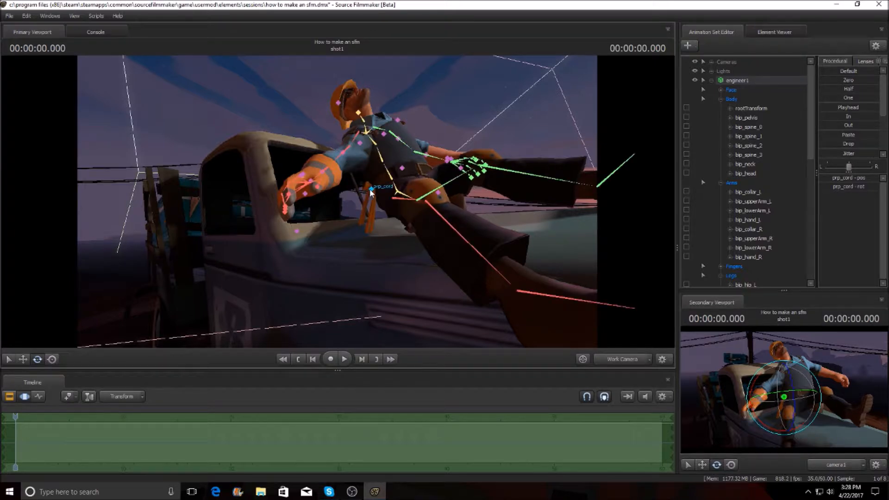
{"action": "left_click_drag", "start_coordinate": [342, 187], "coordinate": [399, 194]}
Select the leg pouch bone, prp_legPouch, and rotate the pouch to fit against the engineer's left hip.
{"action": "key", "text": "ctrl"}
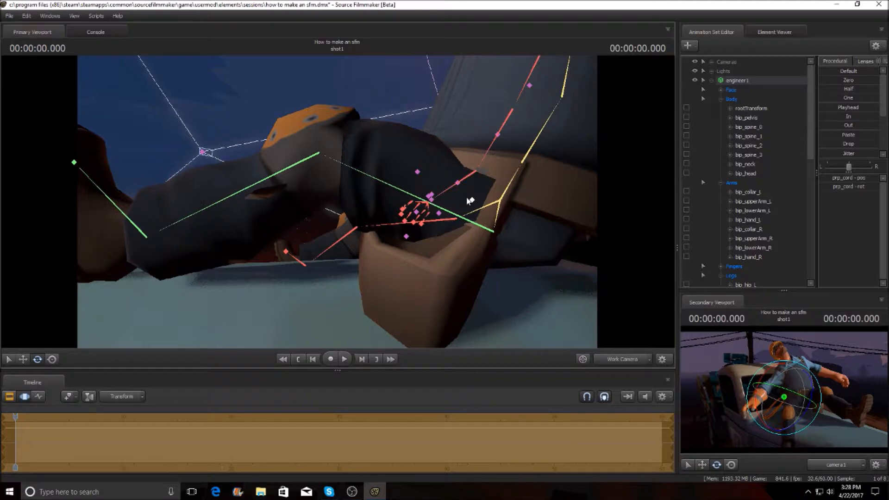
{"action": "left_click", "coordinate": [475, 202], "text": "ctrl"}
{"action": "left_click_drag", "start_coordinate": [474, 202], "coordinate": [542, 205], "text": "alt"}
{"action": "key", "text": "s"}
{"action": "mouse_move", "coordinate": [338, 201]}
{"action": "left_mouse_down"}
{"action": "mouse_move", "coordinate": [296, 204]}
{"action": "mouse_move", "coordinate": [357, 194]}
{"action": "mouse_move", "coordinate": [349, 200]}
{"action": "left_mouse_up"}
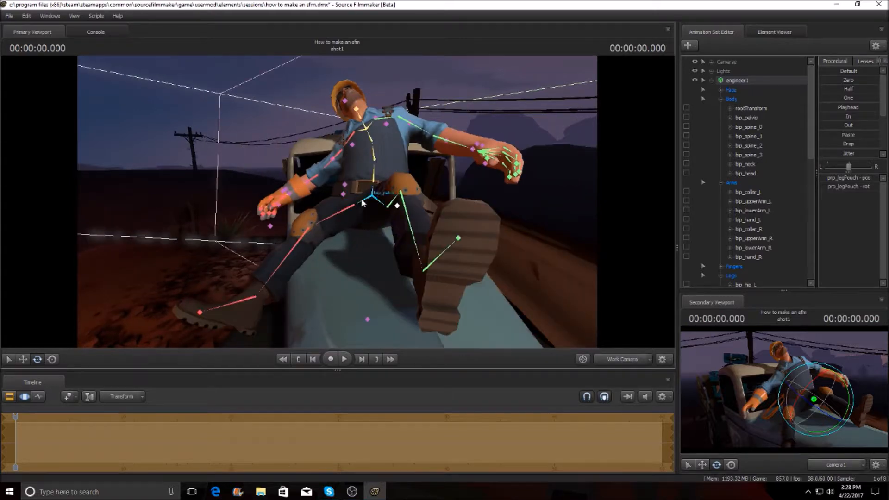
{"action": "left_click", "coordinate": [399, 207], "text": "ctrl"}
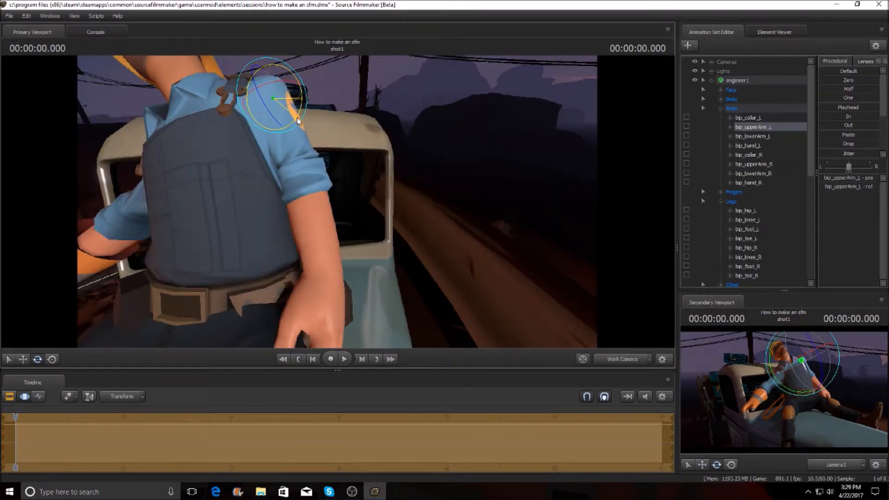
Rotate bip_upperArm_L to adjust the lowered left arm and bend bip_lowerArm_L to bring the forearm across the belly.
{"action": "left_click", "coordinate": [269, 112], "text": "ctrl"}
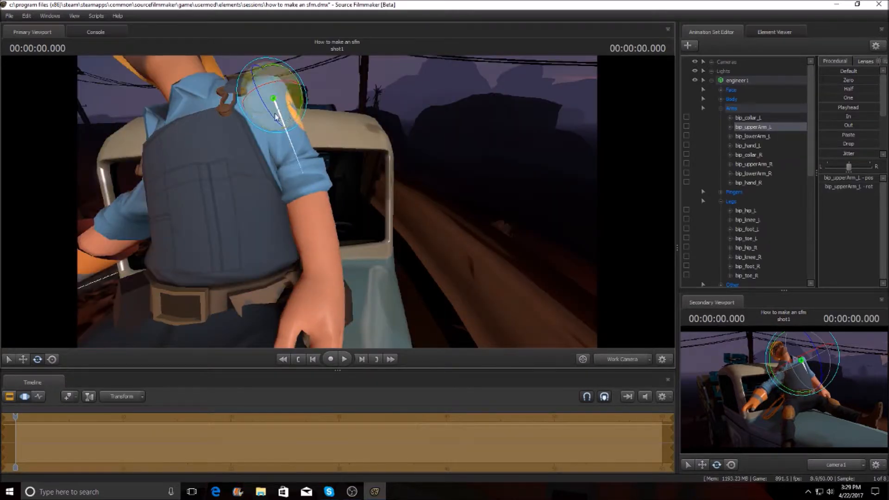
{"action": "left_click_drag", "start_coordinate": [269, 112], "coordinate": [215, 129]}
{"action": "key", "text": "s"}
{"action": "key", "text": "w"}
{"action": "key", "text": "w"}
{"action": "mouse_move", "coordinate": [337, 202]}
{"action": "left_mouse_down"}
{"action": "mouse_move", "coordinate": [336, 220]}
{"action": "mouse_move", "coordinate": [339, 189]}
{"action": "left_mouse_up"}
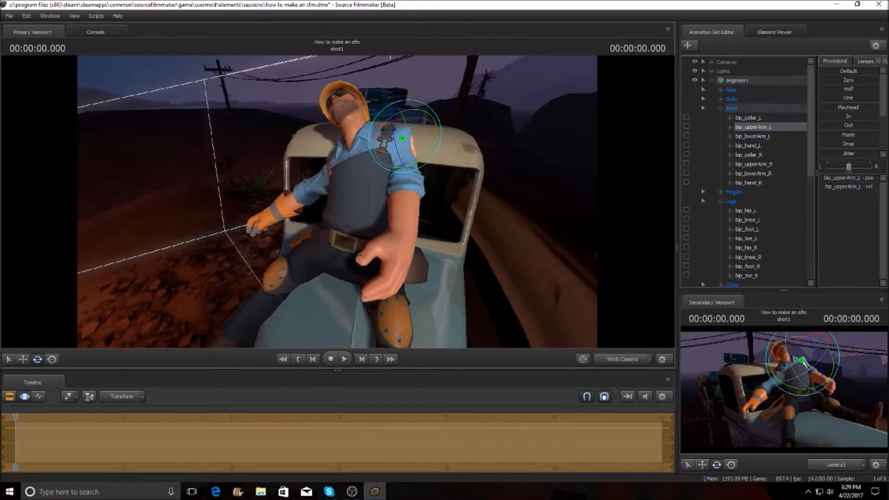
{"action": "left_click", "coordinate": [408, 234]}
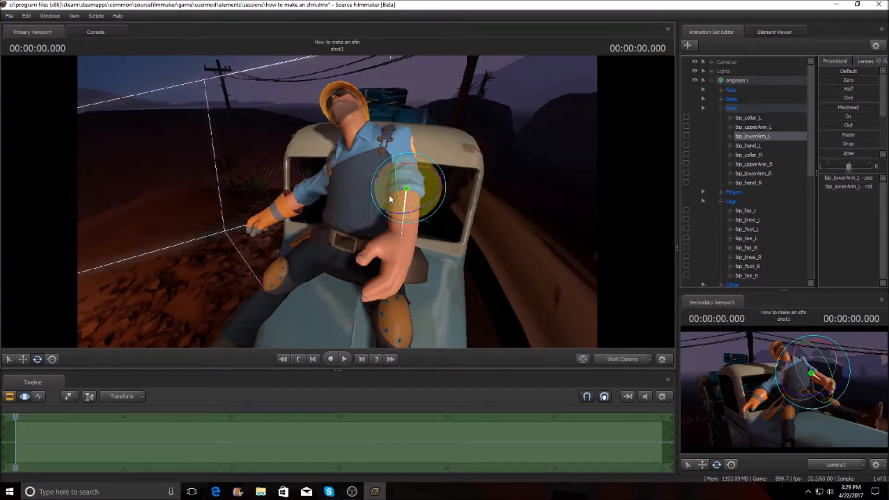
{"action": "mouse_move", "coordinate": [396, 197]}
{"action": "left_mouse_down"}
{"action": "mouse_move", "coordinate": [410, 206]}
{"action": "mouse_move", "coordinate": [419, 200]}
{"action": "mouse_move", "coordinate": [394, 207]}
{"action": "left_mouse_up"}
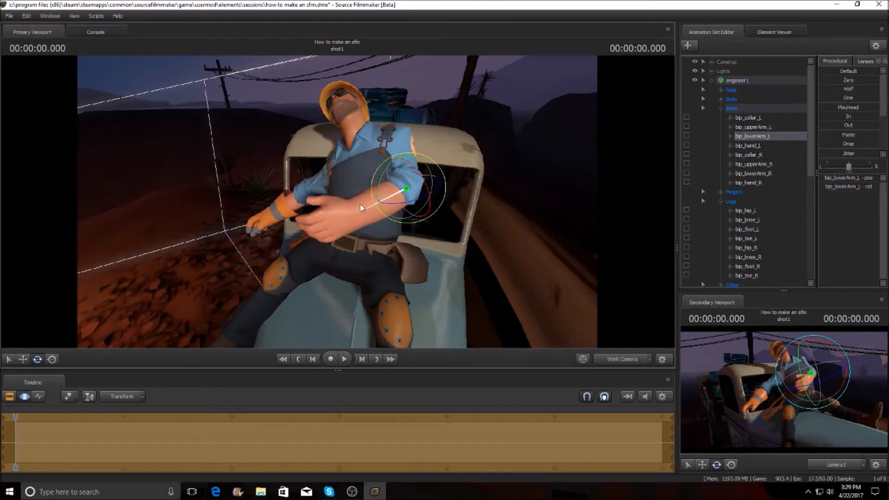
Rotate bip_hand_L to turn the left palm in toward the engineer's body.
{"action": "left_click", "coordinate": [339, 222]}
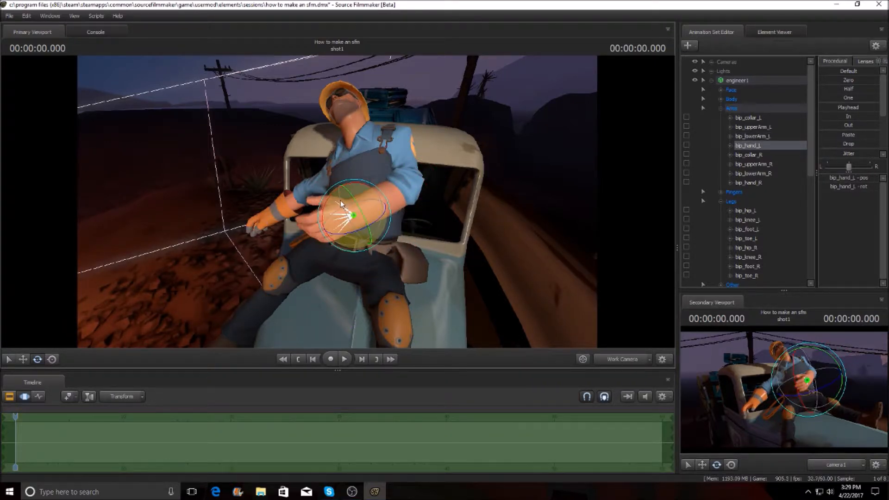
{"action": "left_click_drag", "start_coordinate": [353, 201], "coordinate": [338, 194]}
{"action": "key", "text": "ctrl"}
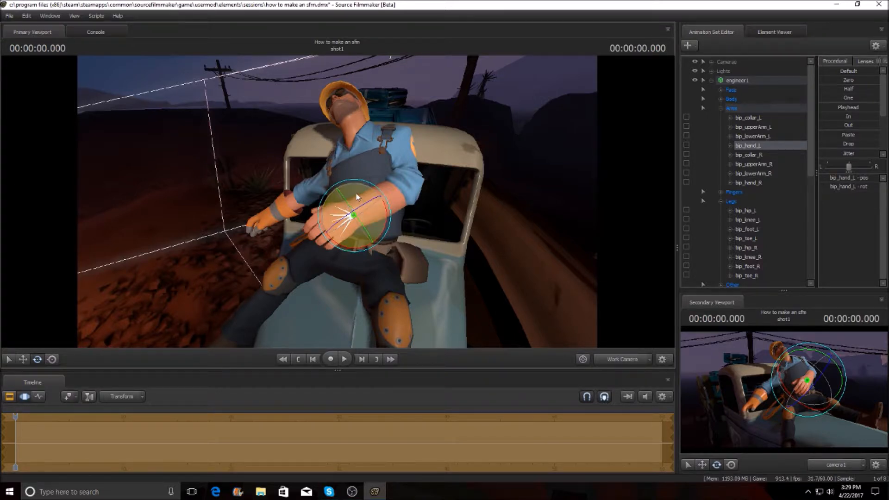
{"action": "mouse_move", "coordinate": [363, 198]}
{"action": "left_mouse_down"}
{"action": "mouse_move", "coordinate": [370, 203]}
{"action": "mouse_move", "coordinate": [368, 194]}
{"action": "left_mouse_up"}
{"action": "key", "text": "w"}
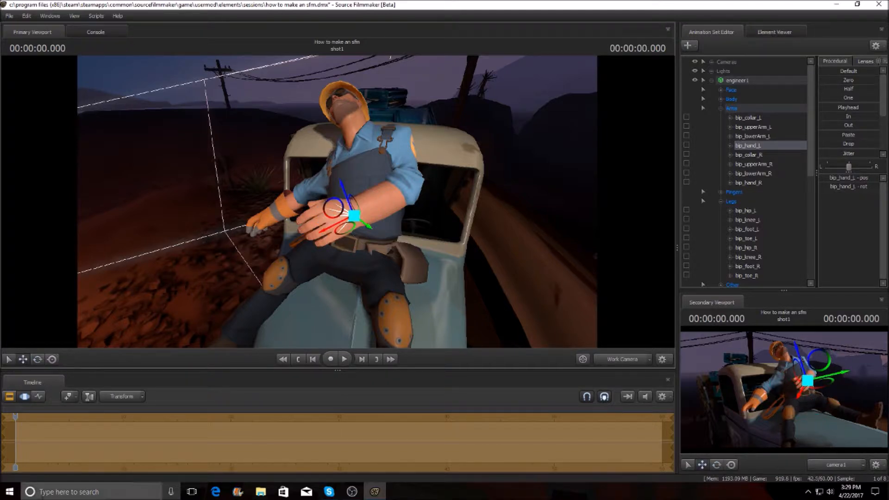
{"action": "left_click", "coordinate": [37, 359]}
{"action": "mouse_move", "coordinate": [342, 205]}
{"action": "left_mouse_down"}
{"action": "mouse_move", "coordinate": [359, 195]}
{"action": "mouse_move", "coordinate": [331, 207]}
{"action": "mouse_move", "coordinate": [341, 209]}
{"action": "left_mouse_up"}
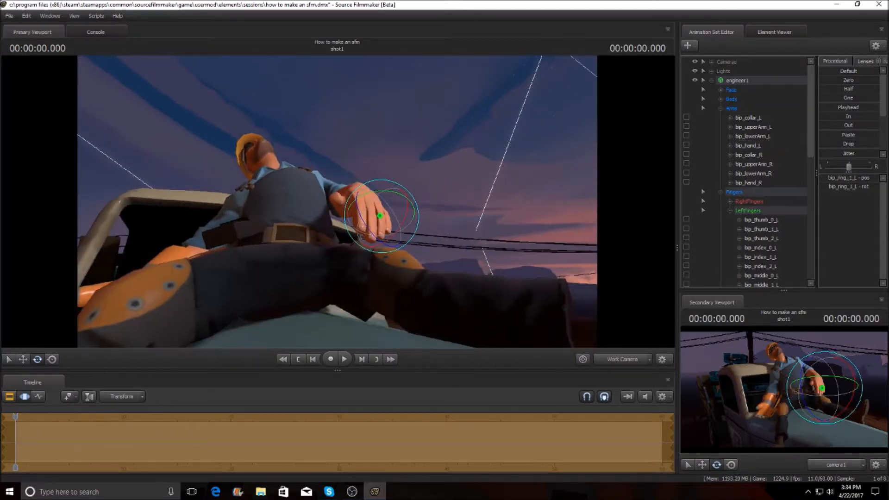
Collapse the Arms and Fingers groups and the engineer1 animation set.
{"action": "mouse_move", "coordinate": [337, 202]}
{"action": "left_mouse_down"}
{"action": "mouse_move", "coordinate": [337, 240]}
{"action": "mouse_move", "coordinate": [340, 190]}
{"action": "mouse_move", "coordinate": [332, 207]}
{"action": "mouse_move", "coordinate": [348, 208]}
{"action": "mouse_move", "coordinate": [332, 202]}
{"action": "left_mouse_up"}
{"action": "key", "text": "w"}
{"action": "key", "text": "s"}
{"action": "key", "text": "w"}
{"action": "key", "text": "z"}
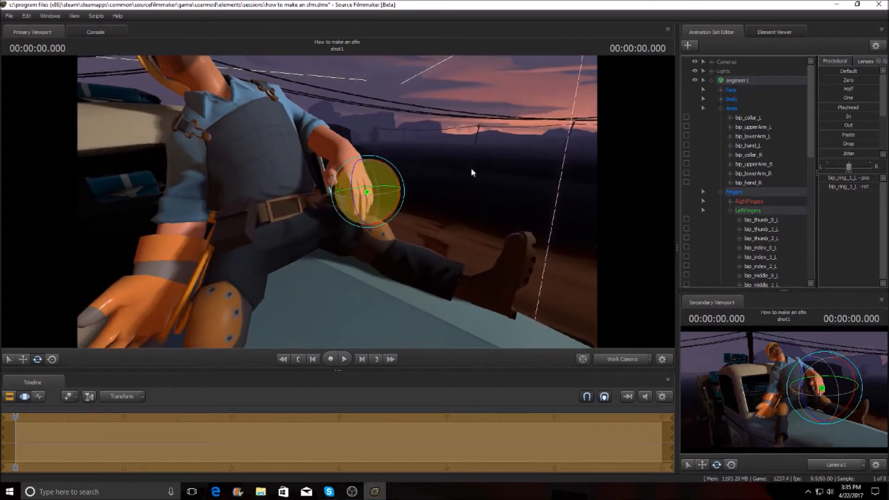
{"action": "left_click", "coordinate": [720, 109]}
{"action": "left_click", "coordinate": [731, 137]}
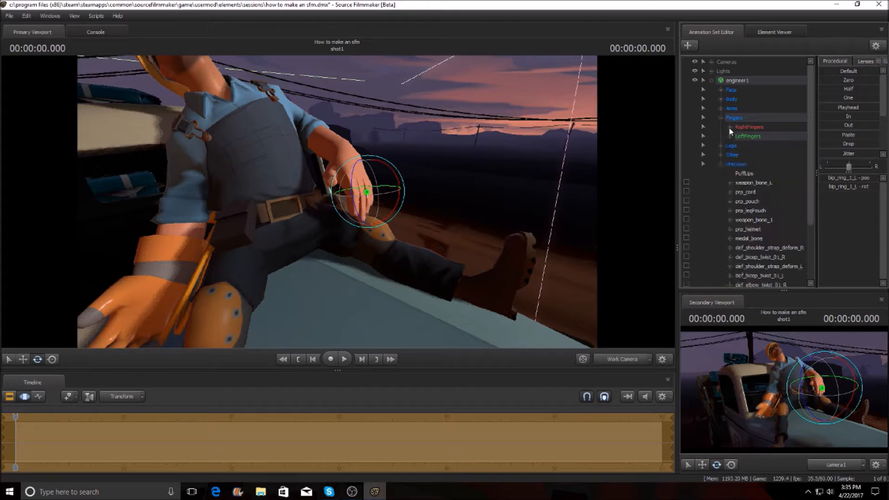
{"action": "left_click", "coordinate": [722, 118]}
{"action": "left_click", "coordinate": [712, 80]}
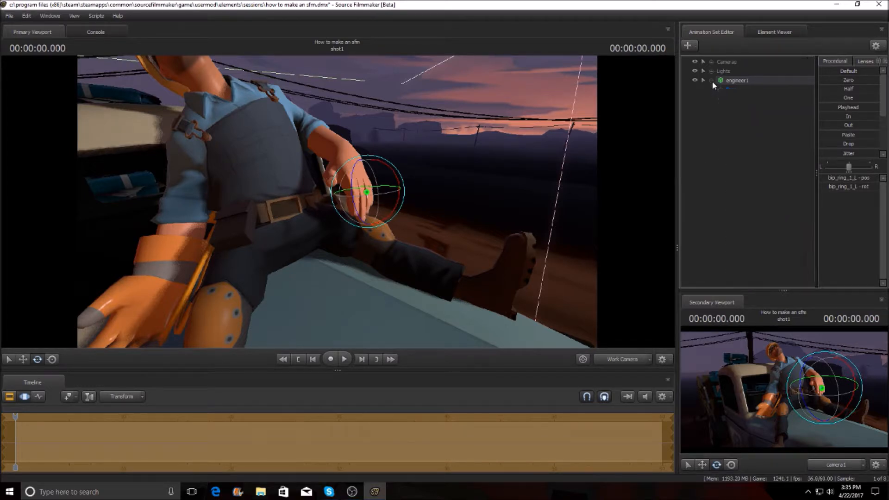
Start creating an animation set for a new model and select the workshop folder in the model browser.
{"action": "left_click", "coordinate": [688, 45]}
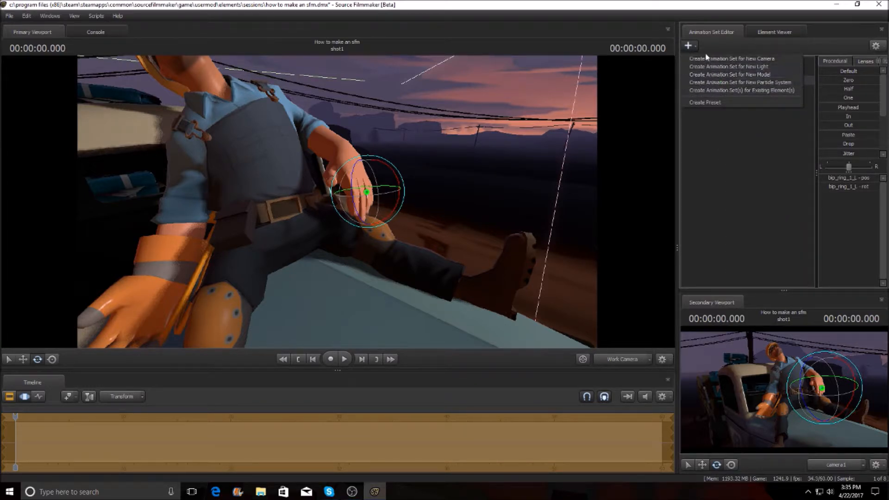
{"action": "left_click", "coordinate": [747, 74]}
{"action": "scroll", "coordinate": [379, 208], "scroll_direction": "down", "scroll_amount": 6}
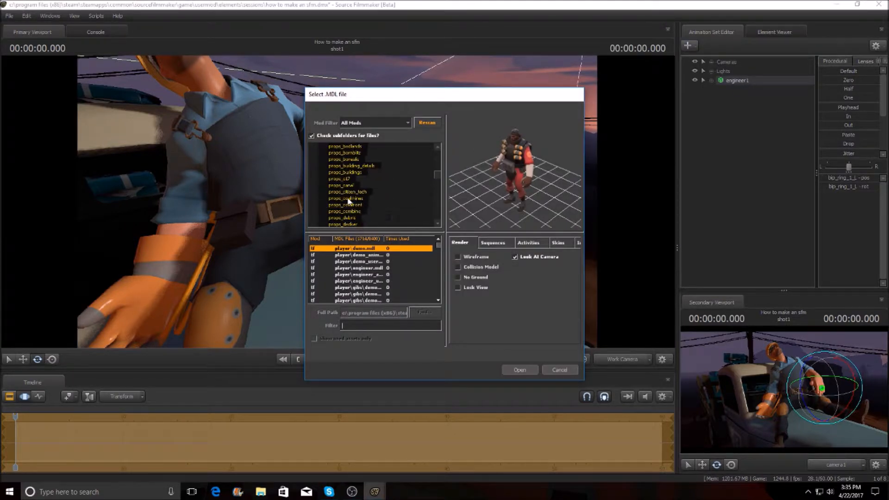
{"action": "scroll", "coordinate": [379, 208], "scroll_direction": "down", "scroll_amount": 6}
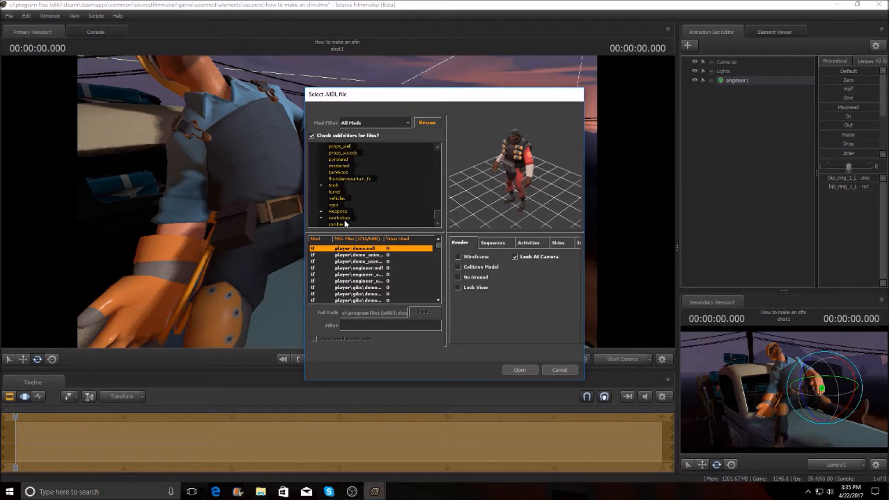
{"action": "left_click", "coordinate": [343, 217]}
Try filtering the workshop models by "battl" and "bat", and clear the filter.
{"action": "left_click", "coordinate": [392, 326]}
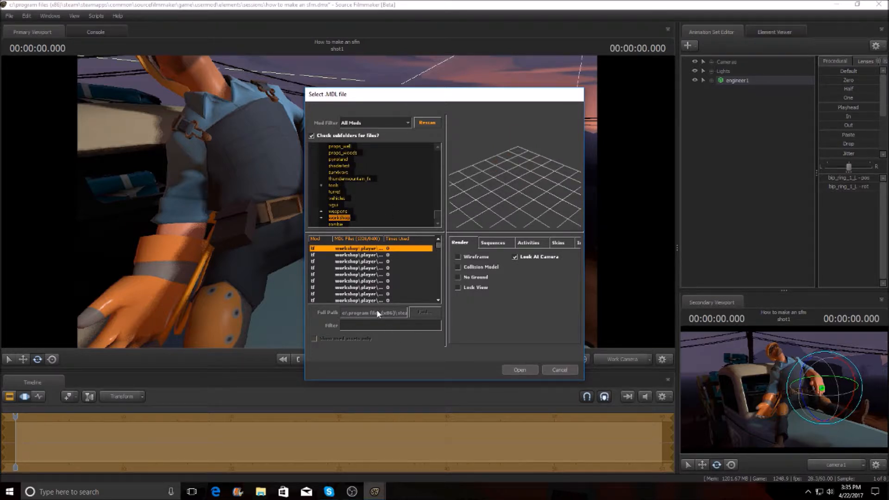
{"action": "type", "text": "battl"}
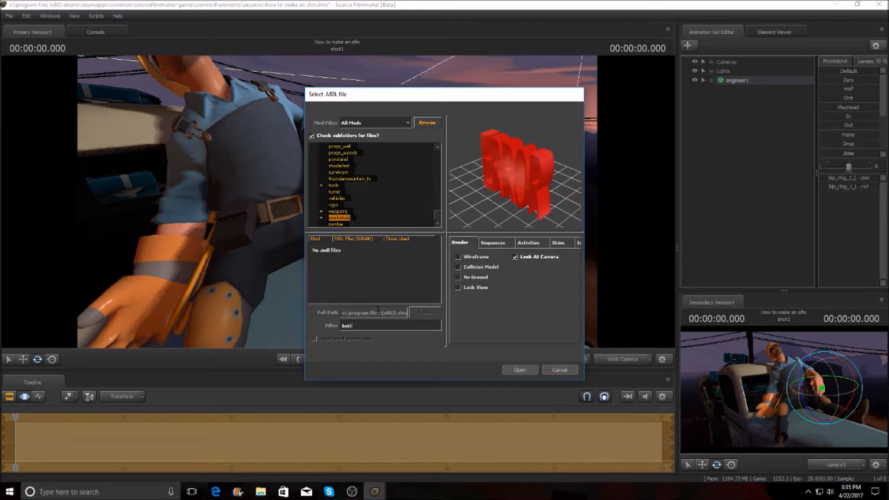
{"action": "key", "text": "BackSpace"}
{"action": "key", "text": "BackSpace"}
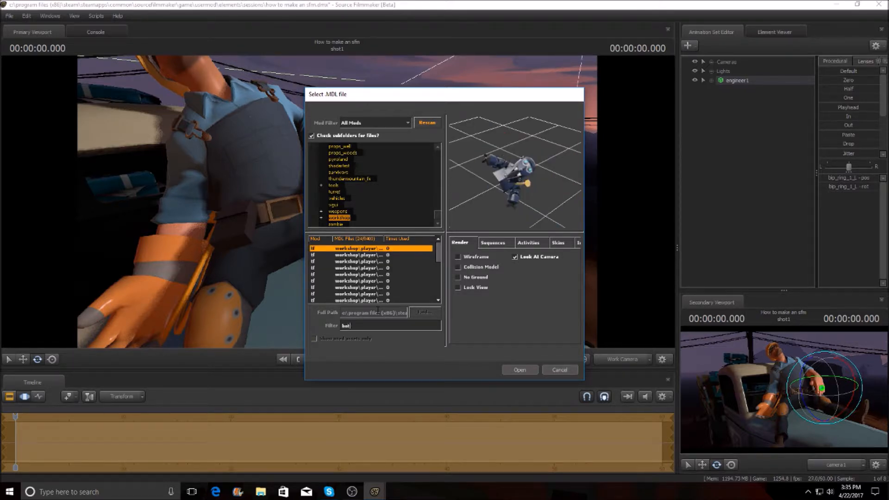
{"action": "type", "text": "t"}
{"action": "key", "text": "BackSpace"}
{"action": "key", "text": "BackSpace"}
{"action": "key", "text": "BackSpace"}
{"action": "key", "text": "BackSpace"}
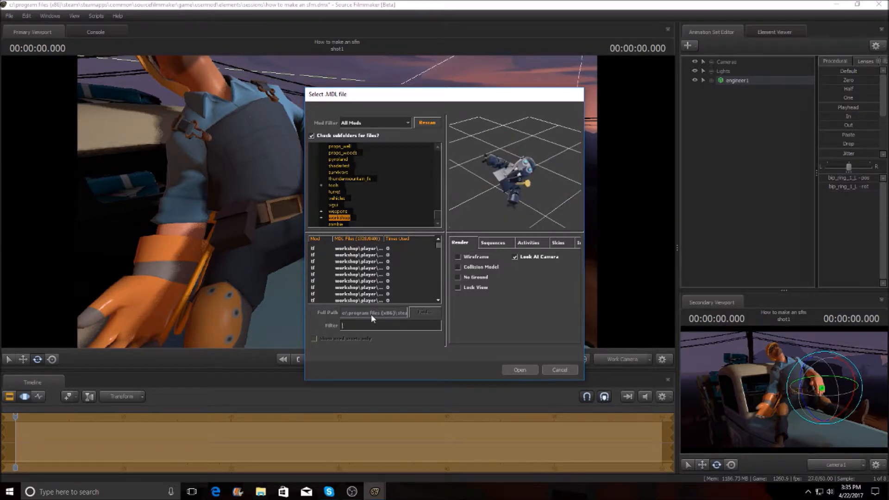
Try filtering the workshop models by "del" and "dem".
{"action": "type", "text": "del"}
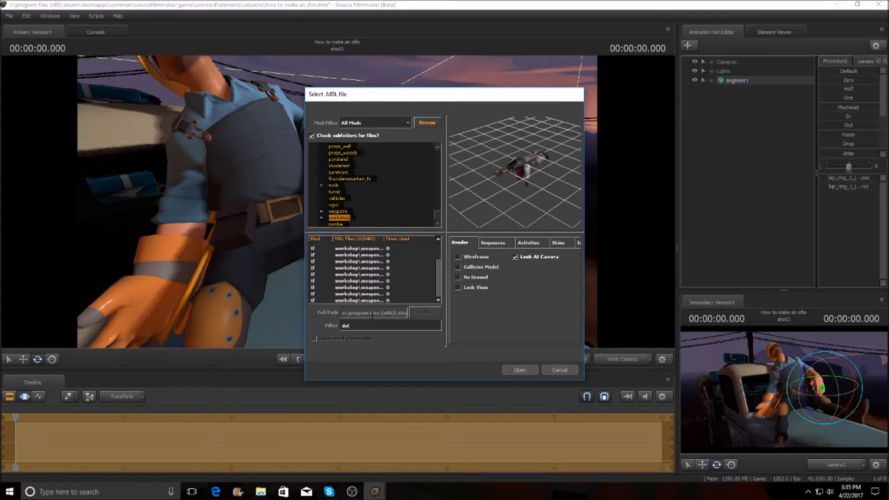
{"action": "type", "text": "o"}
{"action": "key", "text": "BackSpace"}
{"action": "key", "text": "BackSpace"}
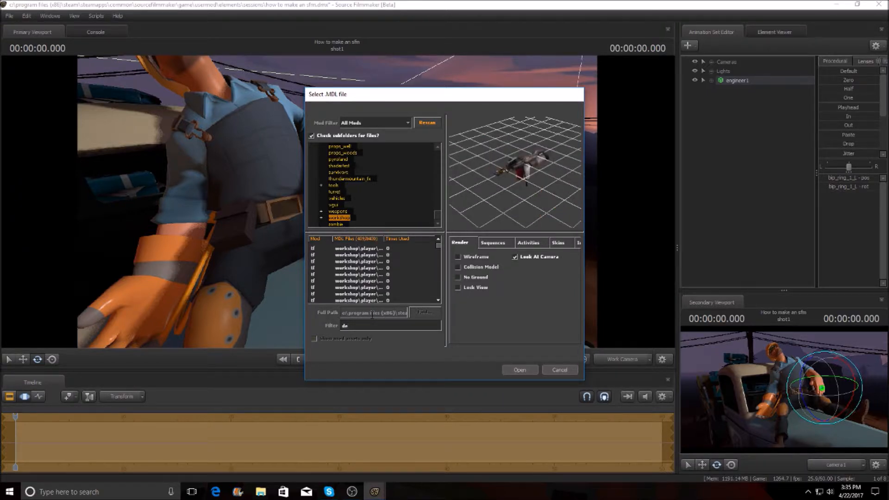
{"action": "type", "text": "m"}
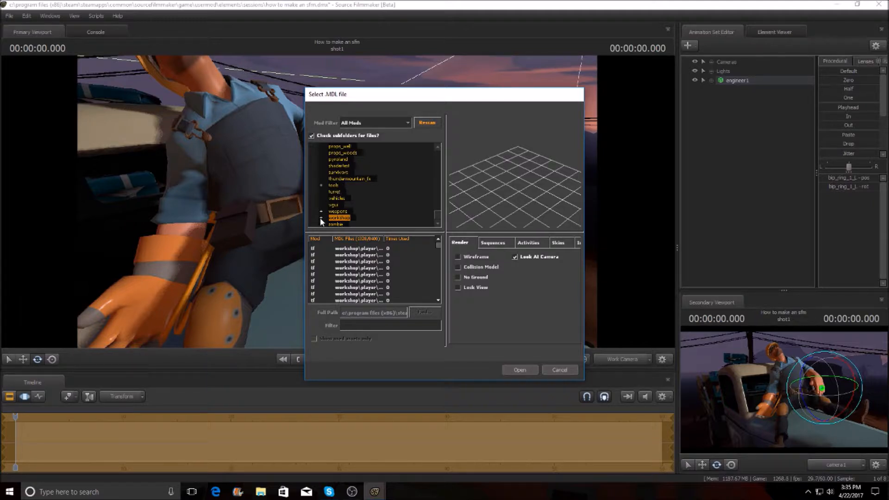
Expand the workshop weapons c_models folder and preview the c_quadball and flamethrower models.
{"action": "scroll", "coordinate": [340, 213], "scroll_direction": "down", "scroll_amount": 1}
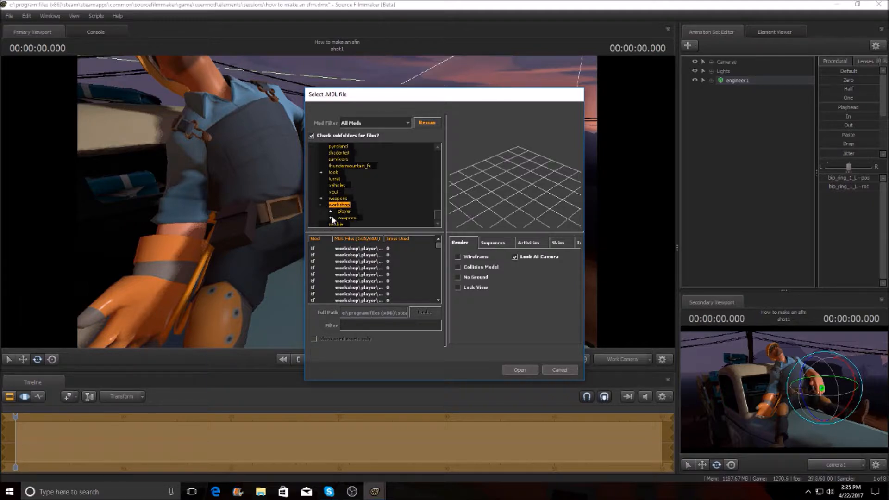
{"action": "left_click", "coordinate": [331, 212]}
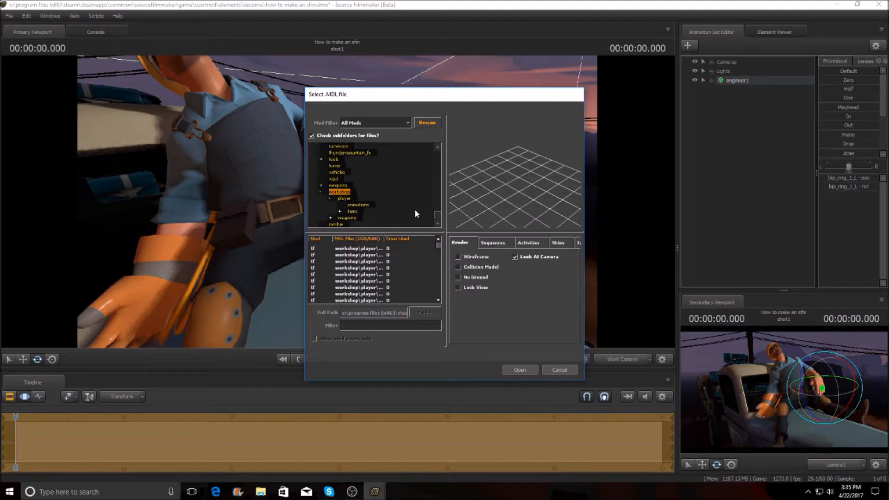
{"action": "left_click", "coordinate": [329, 198]}
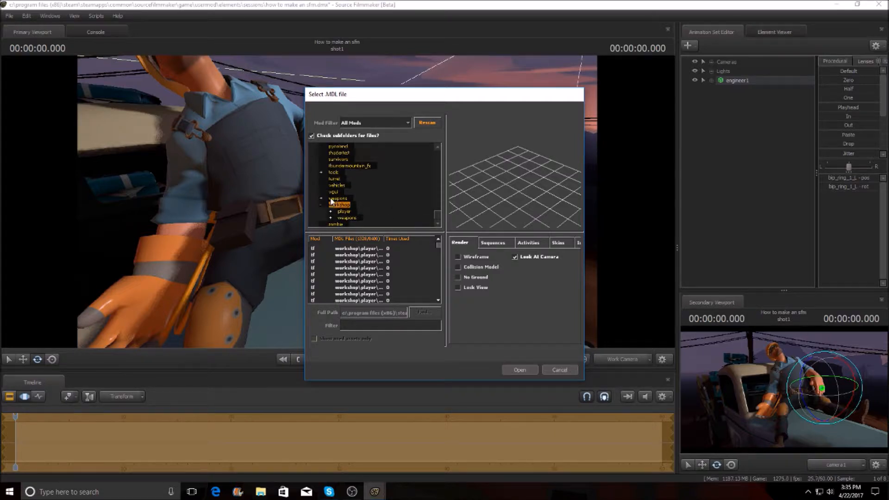
{"action": "double_click", "coordinate": [345, 218]}
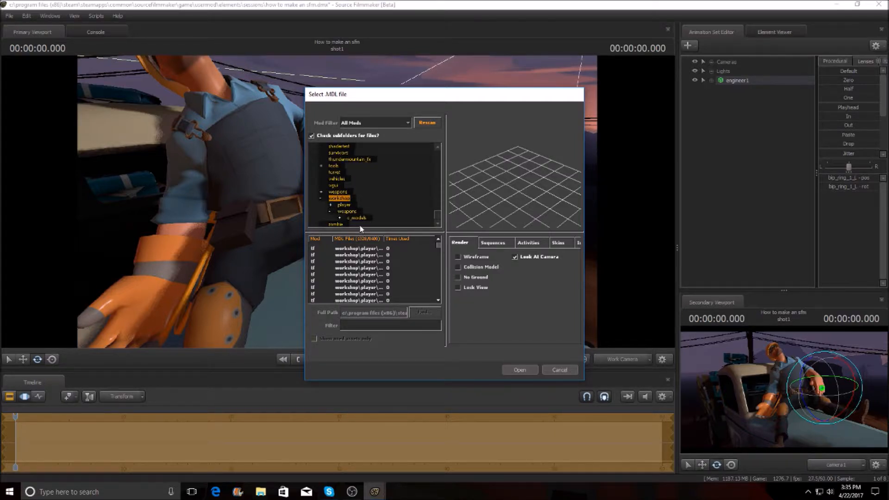
{"action": "double_click", "coordinate": [348, 217]}
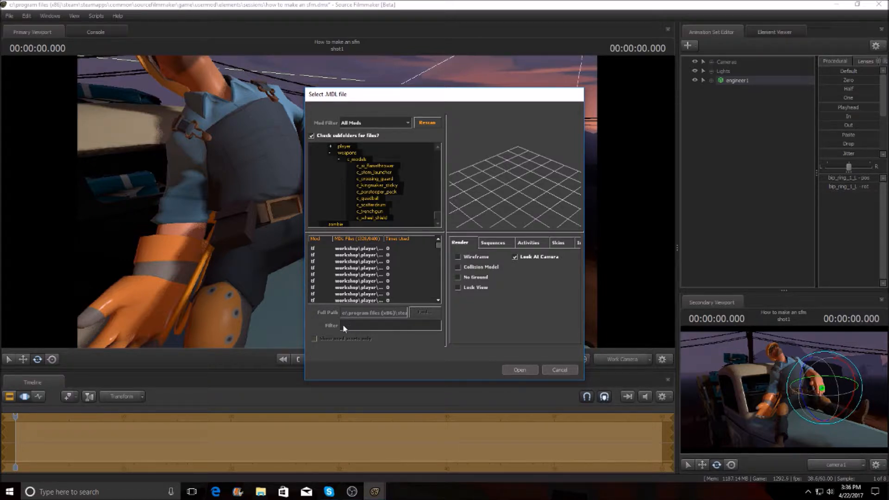
{"action": "left_click", "coordinate": [357, 199]}
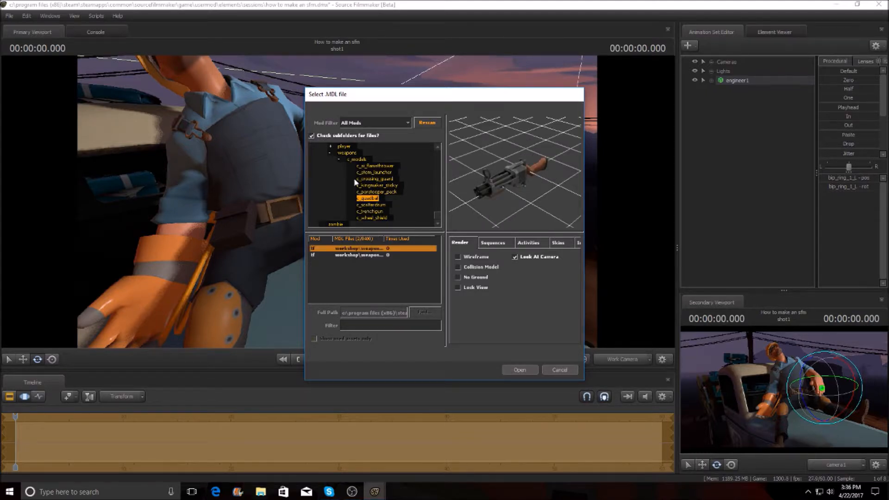
{"action": "left_click", "coordinate": [367, 166]}
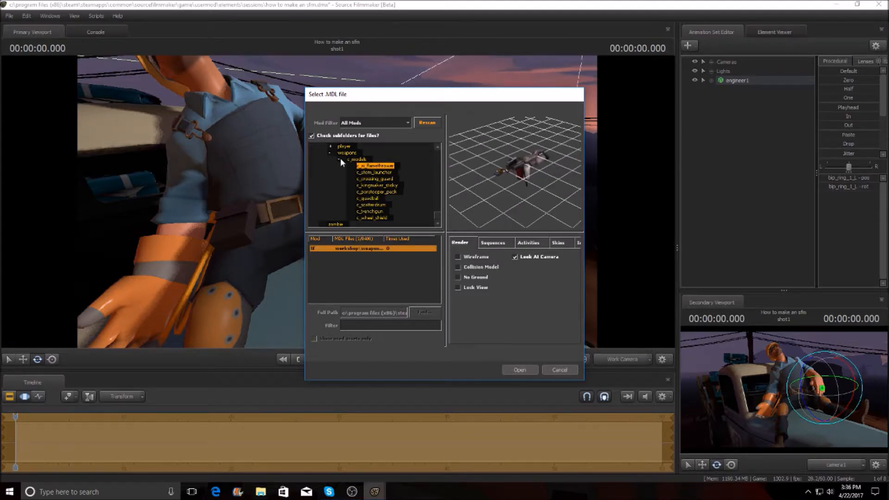
Expand the workshop player items folder and select its demo subfolder.
{"action": "left_click", "coordinate": [331, 147]}
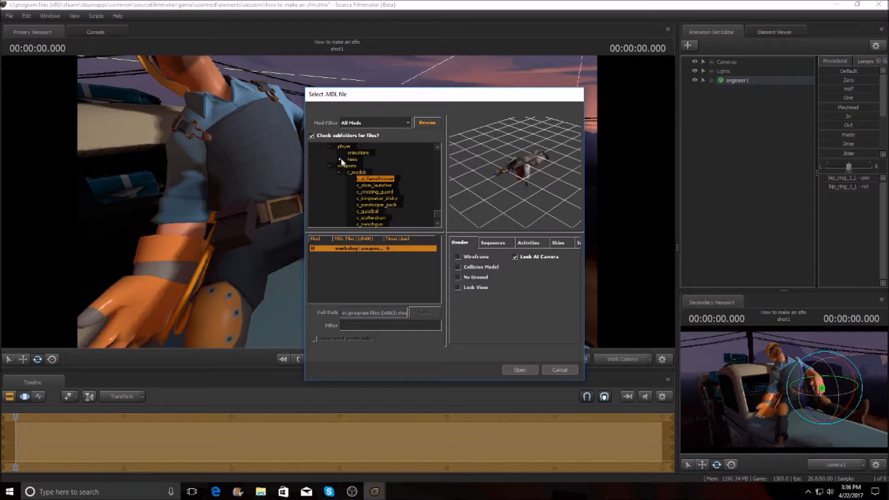
{"action": "left_click", "coordinate": [340, 159]}
{"action": "scroll", "coordinate": [385, 186], "scroll_direction": "down", "scroll_amount": 1}
{"action": "scroll", "coordinate": [334, 177], "scroll_direction": "up", "scroll_amount": 1}
{"action": "left_click", "coordinate": [356, 173]}
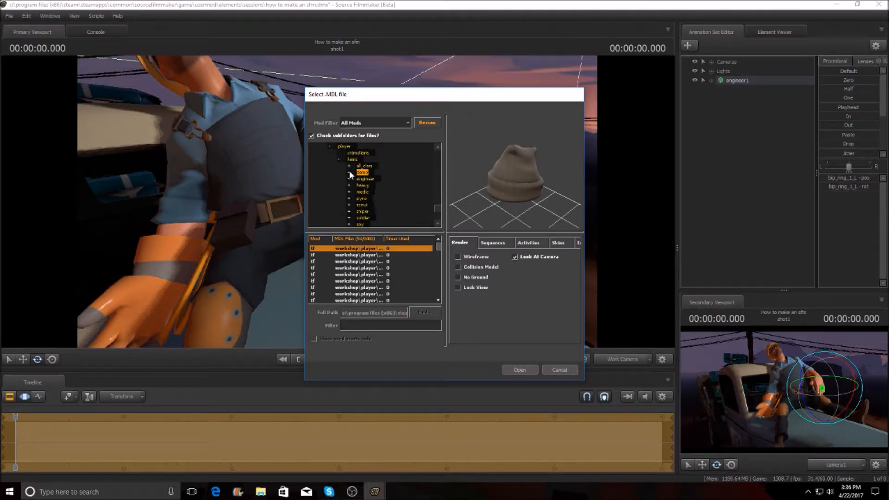
Expand the demo items folder and preview its models from dec2014_comforter to fall2013_pirate_bandana.
{"action": "left_click", "coordinate": [350, 172]}
{"action": "left_click", "coordinate": [371, 178]}
{"action": "left_click", "coordinate": [371, 185]}
{"action": "left_click", "coordinate": [372, 192]}
{"action": "left_click", "coordinate": [376, 187]}
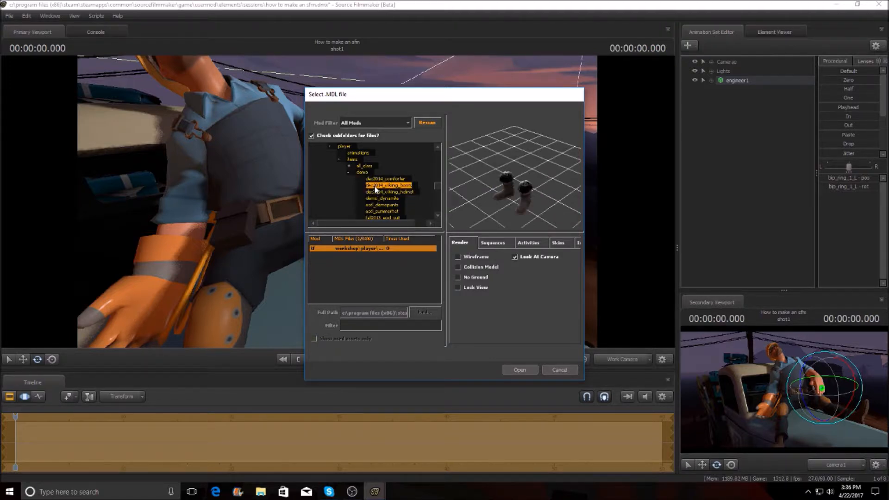
{"action": "scroll", "coordinate": [376, 190], "scroll_direction": "down", "scroll_amount": 1}
{"action": "left_click", "coordinate": [378, 179]}
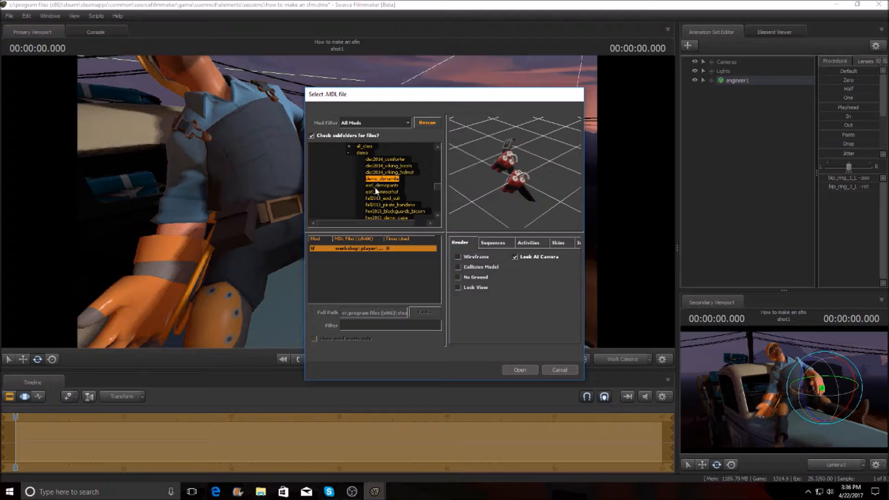
{"action": "left_click", "coordinate": [377, 185]}
{"action": "scroll", "coordinate": [374, 189], "scroll_direction": "down", "scroll_amount": 1}
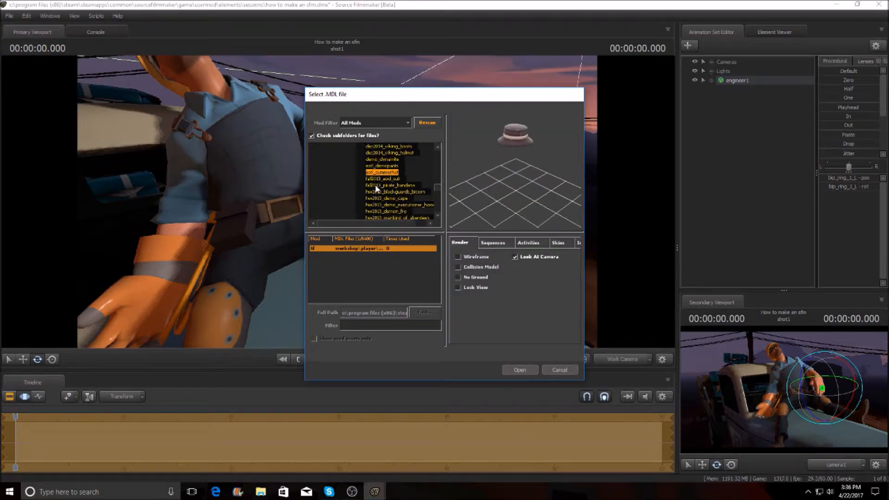
{"action": "left_click", "coordinate": [375, 179]}
{"action": "left_click", "coordinate": [374, 186]}
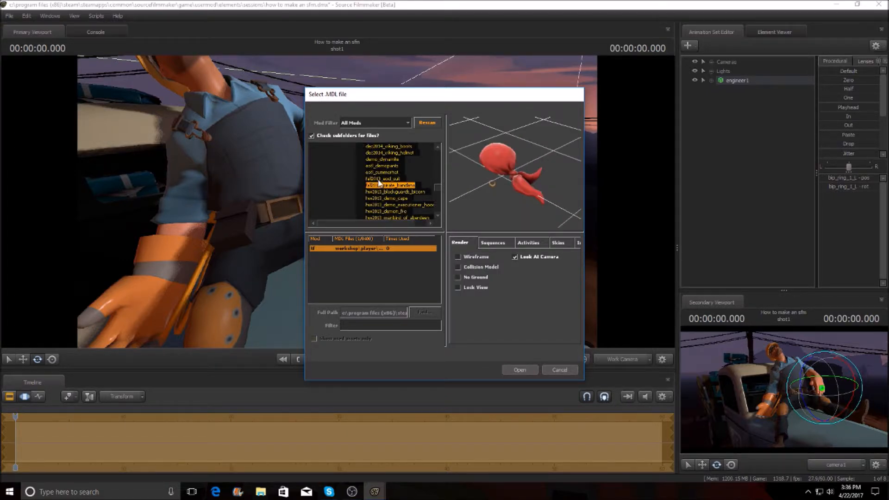
{"action": "left_click", "coordinate": [380, 180]}
Preview the demo folder's hw2013 models, from hw2013_blackguards_bicorn to the zombie parrot.
{"action": "scroll", "coordinate": [380, 193], "scroll_direction": "down", "scroll_amount": 1}
{"action": "key", "text": "Down"}
{"action": "key", "text": "Down"}
{"action": "key", "text": "Down"}
{"action": "key", "text": "Down"}
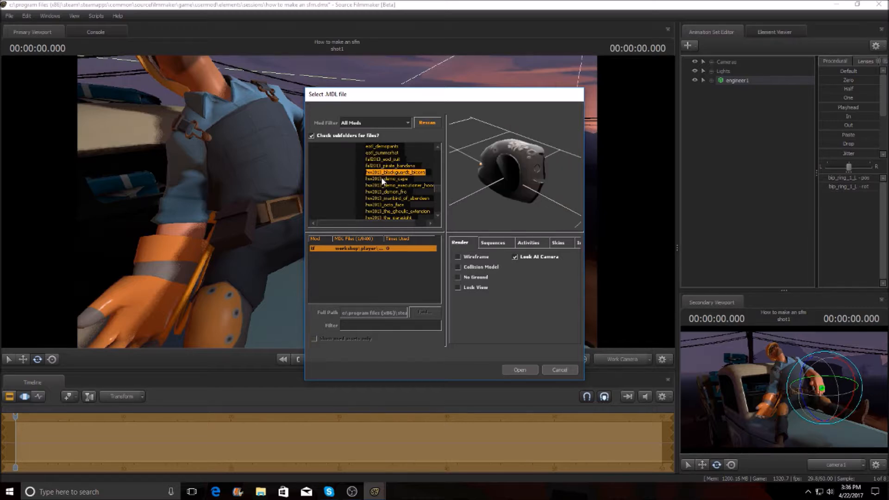
{"action": "left_click", "coordinate": [382, 190]}
{"action": "scroll", "coordinate": [384, 186], "scroll_direction": "down", "scroll_amount": 1}
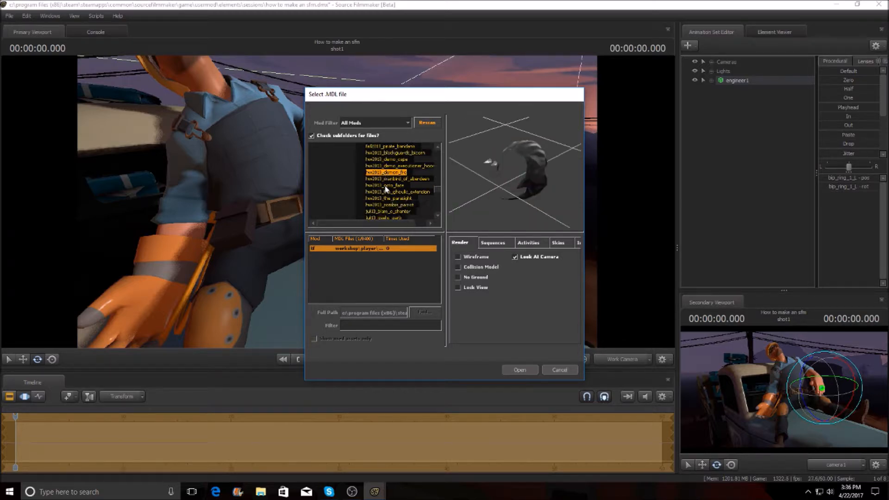
{"action": "left_click", "coordinate": [386, 180]}
{"action": "left_click", "coordinate": [386, 186]}
{"action": "left_click", "coordinate": [384, 192]}
{"action": "left_click", "coordinate": [385, 198]}
{"action": "left_click", "coordinate": [385, 205]}
{"action": "scroll", "coordinate": [384, 209], "scroll_direction": "down", "scroll_amount": 1}
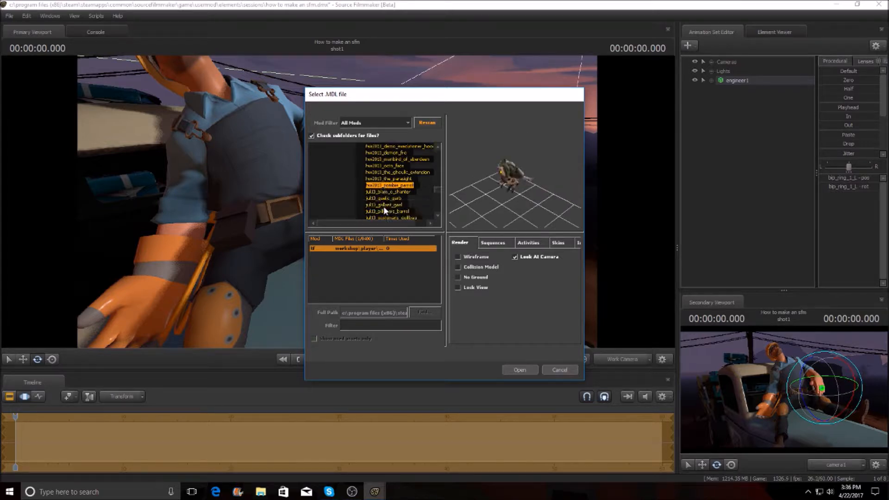
Preview the demo folder's jul13 models, from the blam_o_shanter to jul13_trojan_helmet.
{"action": "left_click", "coordinate": [386, 192]}
{"action": "left_click", "coordinate": [384, 198]}
{"action": "scroll", "coordinate": [383, 209], "scroll_direction": "down", "scroll_amount": 1}
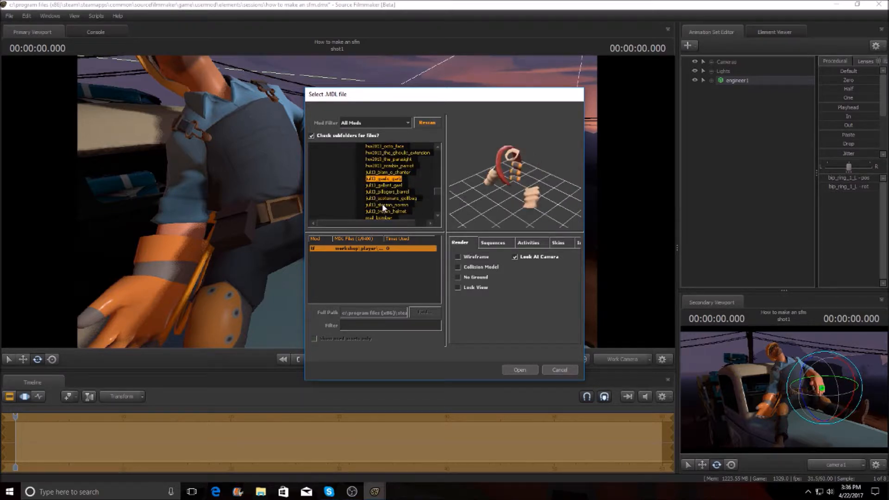
{"action": "left_click", "coordinate": [385, 186]}
{"action": "left_click", "coordinate": [383, 193]}
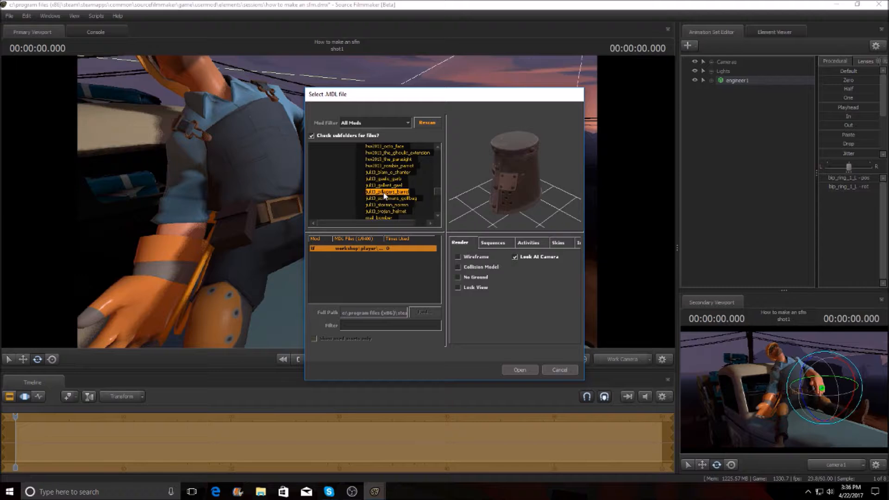
{"action": "scroll", "coordinate": [385, 196], "scroll_direction": "down", "scroll_amount": 1}
{"action": "left_click", "coordinate": [389, 180]}
{"action": "left_click", "coordinate": [387, 185]}
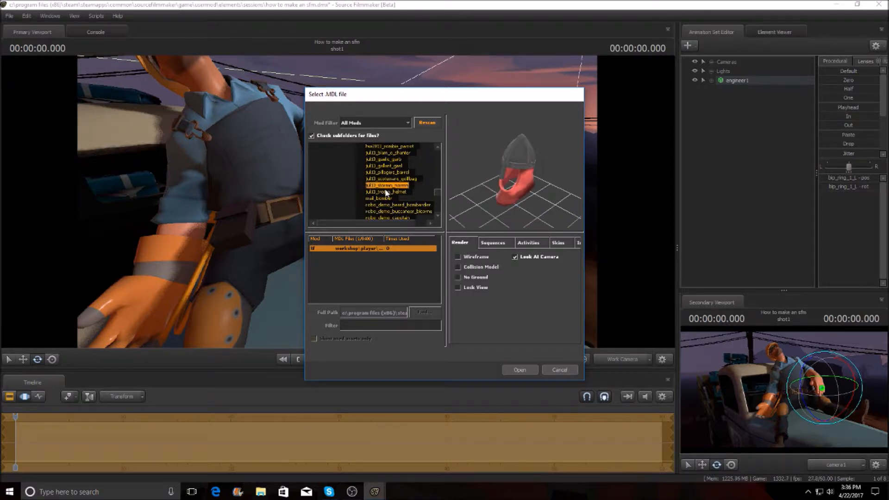
{"action": "scroll", "coordinate": [384, 193], "scroll_direction": "down", "scroll_amount": 1}
{"action": "left_click", "coordinate": [389, 173]}
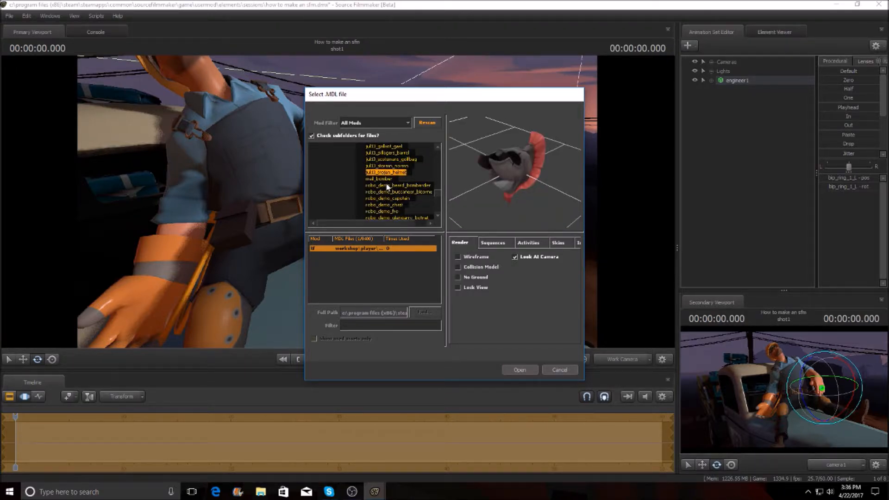
Examine the robo_demo models and the remaining demo items, through the xms2013 plaid hat and plaid boots.
{"action": "left_click", "coordinate": [387, 186]}
{"action": "left_click", "coordinate": [383, 191]}
{"action": "scroll", "coordinate": [383, 193], "scroll_direction": "down", "scroll_amount": 1}
{"action": "left_click", "coordinate": [382, 187]}
{"action": "left_click", "coordinate": [383, 191]}
{"action": "left_click", "coordinate": [383, 199]}
{"action": "scroll", "coordinate": [383, 204], "scroll_direction": "down", "scroll_amount": 5}
{"action": "left_click", "coordinate": [384, 199]}
{"action": "scroll", "coordinate": [384, 200], "scroll_direction": "down", "scroll_amount": 2}
{"action": "left_click", "coordinate": [384, 200]}
{"action": "scroll", "coordinate": [385, 201], "scroll_direction": "down", "scroll_amount": 2}
{"action": "left_click", "coordinate": [384, 202]}
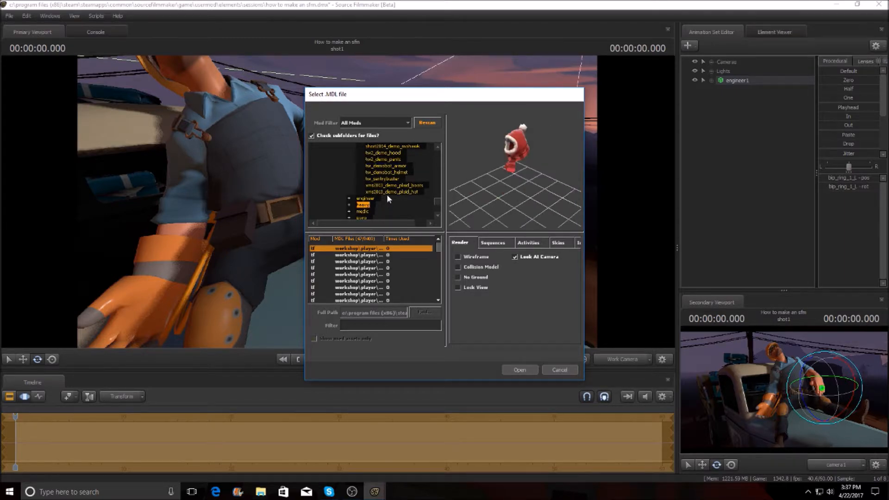
{"action": "left_click", "coordinate": [388, 191]}
{"action": "left_click", "coordinate": [386, 185]}
Collapse the player and workshop folders in the model tree.
{"action": "scroll", "coordinate": [383, 182], "scroll_direction": "up", "scroll_amount": 10}
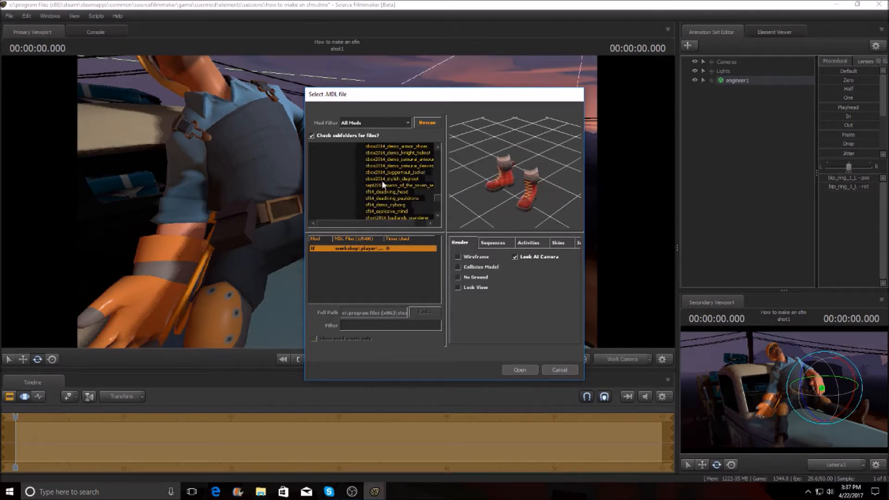
{"action": "scroll", "coordinate": [383, 179], "scroll_direction": "up", "scroll_amount": 5}
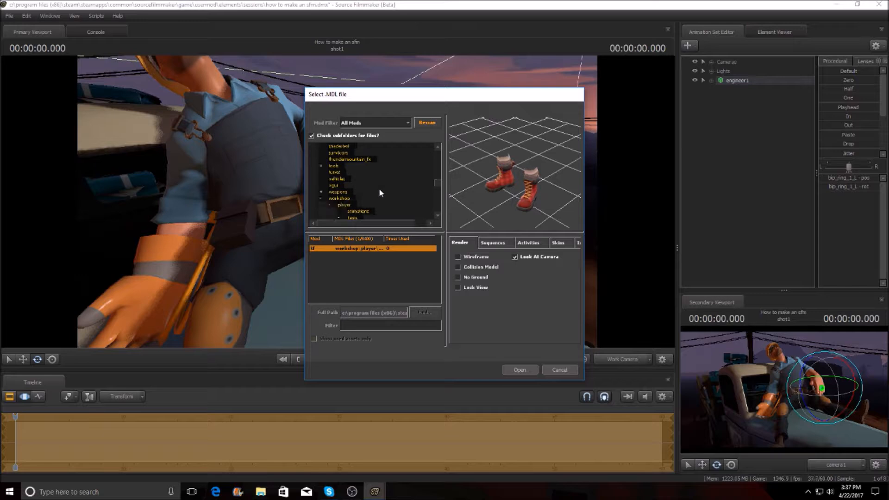
{"action": "left_click", "coordinate": [348, 210]}
{"action": "left_click", "coordinate": [339, 199]}
{"action": "left_click", "coordinate": [330, 186]}
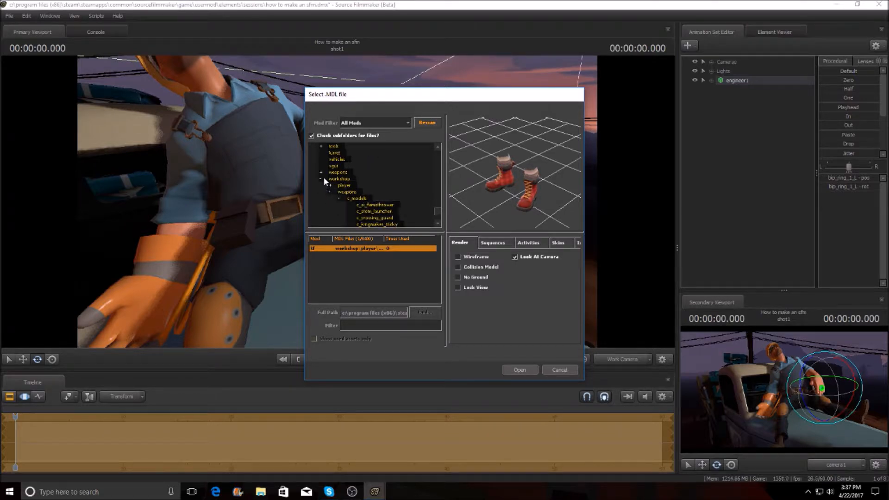
{"action": "left_click", "coordinate": [322, 179]}
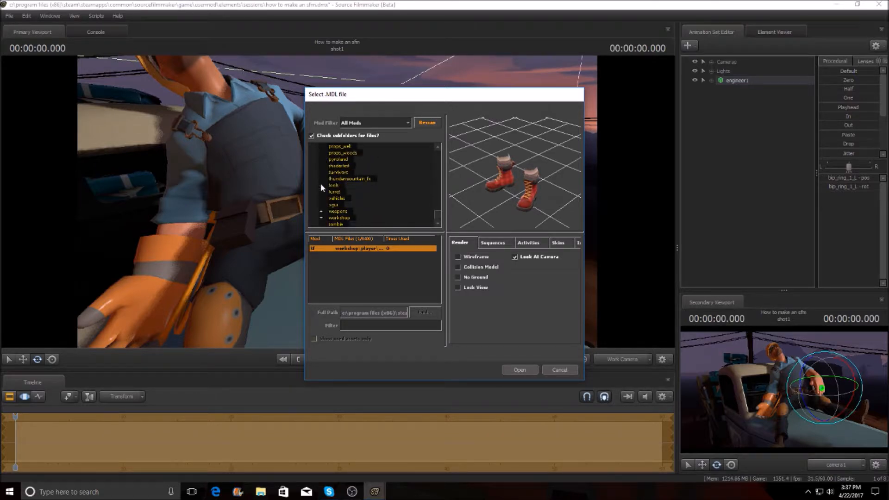
Select the main weapons folder and filter its models by "bott".
{"action": "left_click", "coordinate": [338, 212]}
{"action": "left_click", "coordinate": [384, 326]}
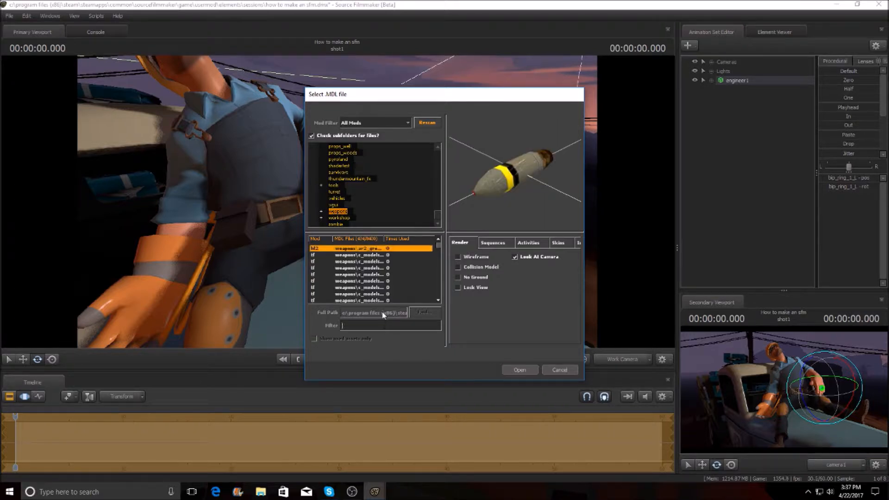
{"action": "type", "text": "bott"}
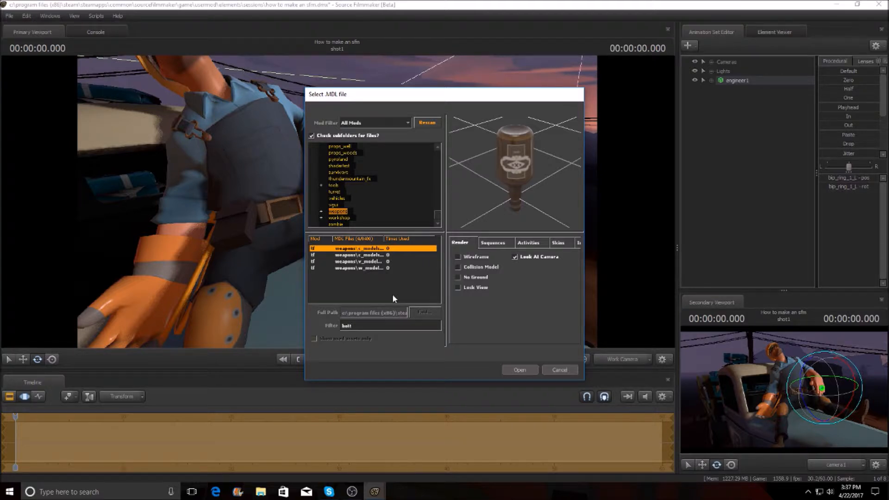
Try filtering the weapons models by "Le" and "Le_" instead.
{"action": "key", "text": "BackSpace"}
{"action": "key", "text": "BackSpace"}
{"action": "key", "text": "BackSpace"}
{"action": "key", "text": "BackSpace"}
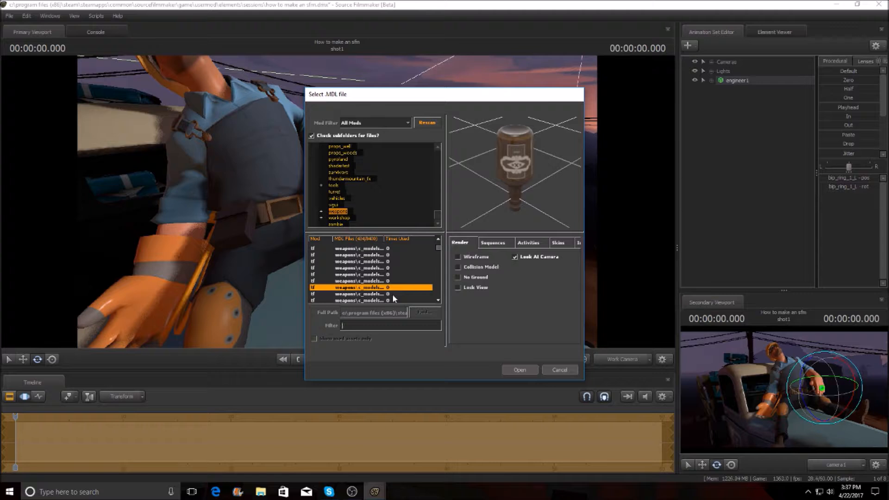
{"action": "type", "text": "Le"}
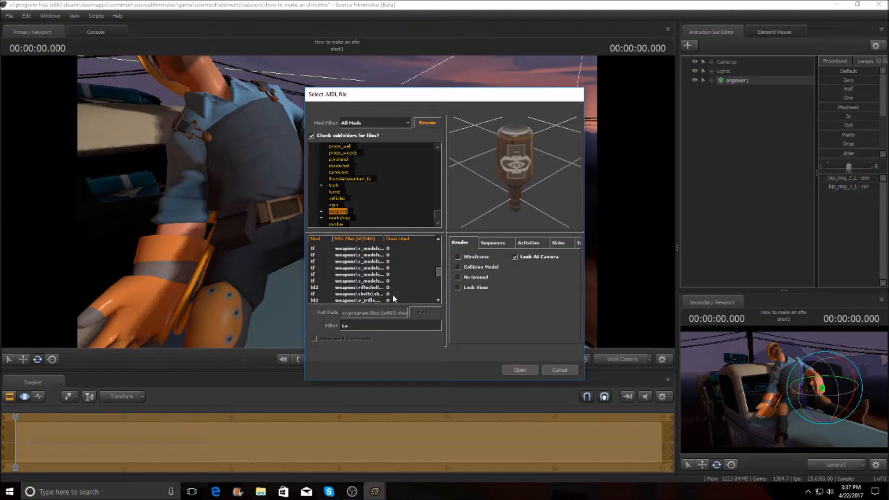
{"action": "type", "text": "_"}
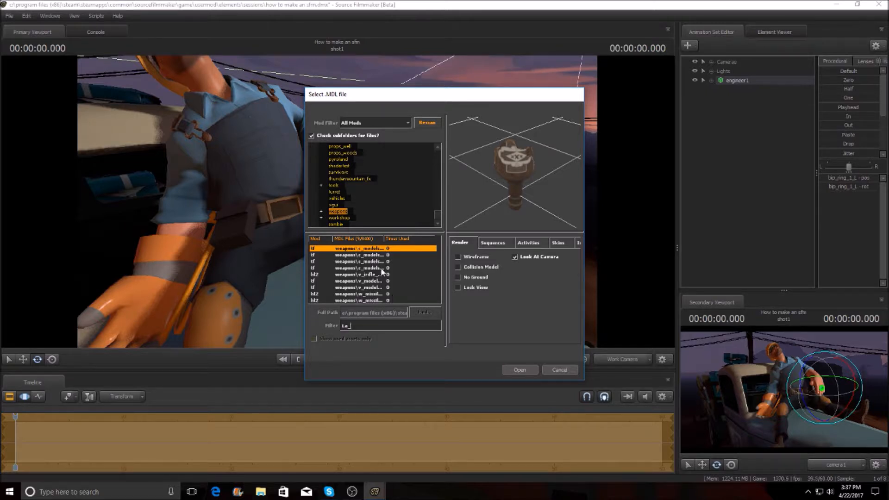
Filter the weapons models by "rev" and preview the revolver models in the list.
{"action": "key", "text": "BackSpace"}
{"action": "key", "text": "BackSpace"}
{"action": "type", "text": "rev"}
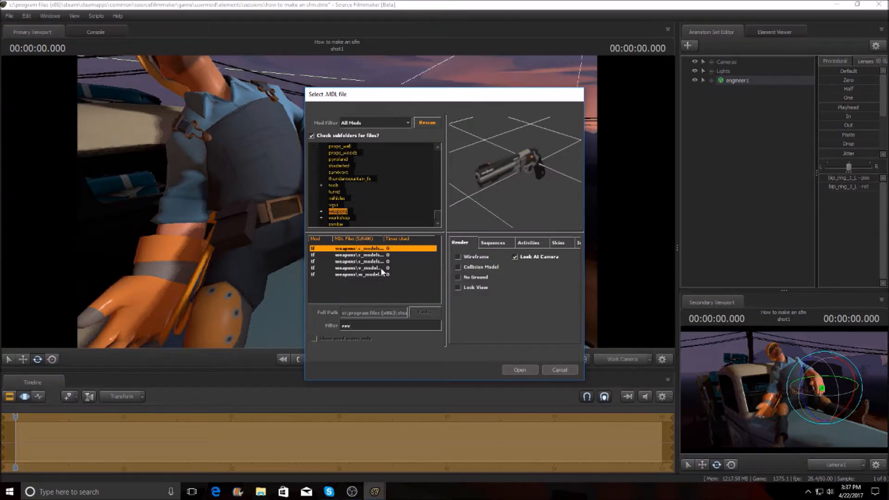
{"action": "left_click", "coordinate": [383, 268]}
{"action": "left_click", "coordinate": [389, 261]}
{"action": "left_click", "coordinate": [390, 255]}
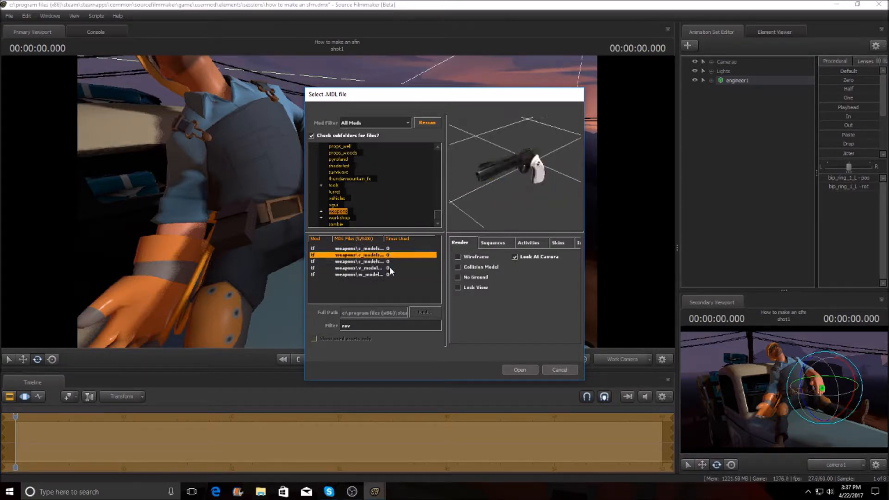
{"action": "left_click", "coordinate": [390, 274]}
{"action": "left_click", "coordinate": [370, 256]}
{"action": "left_click", "coordinate": [368, 250]}
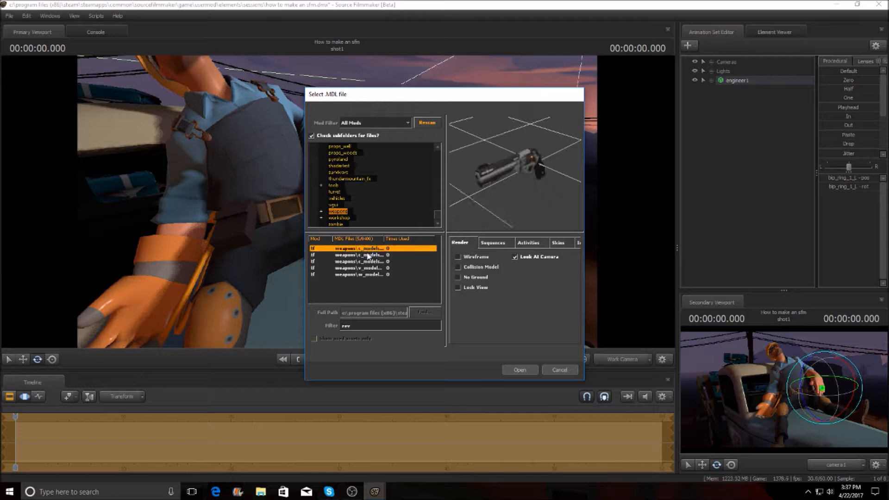
Replace the weapons model filter with "bott" to bring up the bottle models.
{"action": "key", "text": "BackSpace"}
{"action": "key", "text": "BackSpace"}
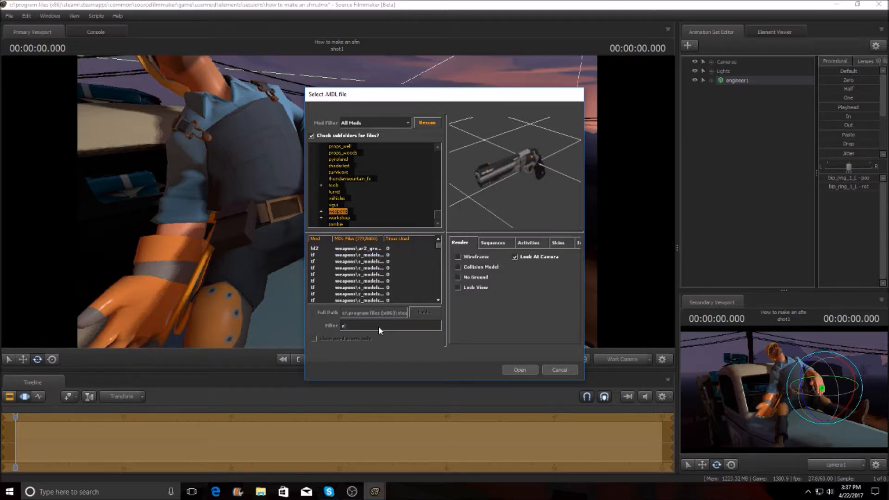
{"action": "type", "text": "bott"}
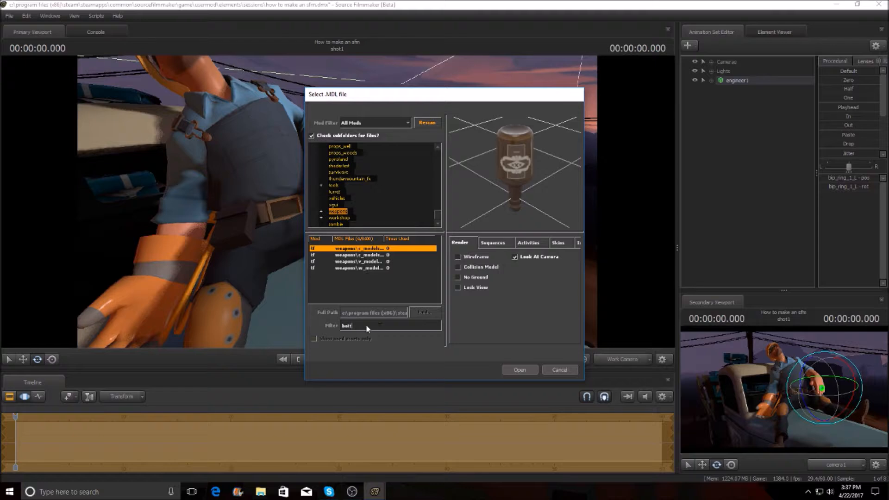
Preview the listed bottle models and load the first one, from the c_models folder, into the scene.
{"action": "left_click", "coordinate": [367, 254]}
{"action": "left_click", "coordinate": [369, 261]}
{"action": "left_click", "coordinate": [371, 268]}
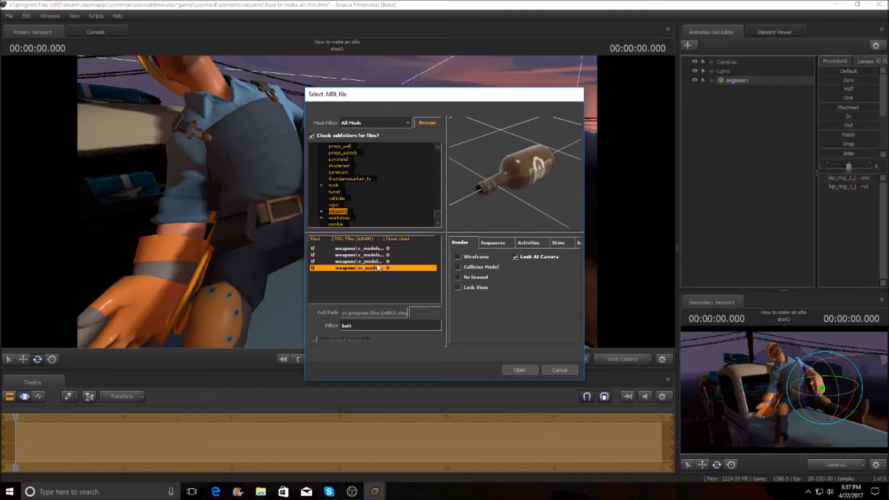
{"action": "left_click", "coordinate": [379, 249]}
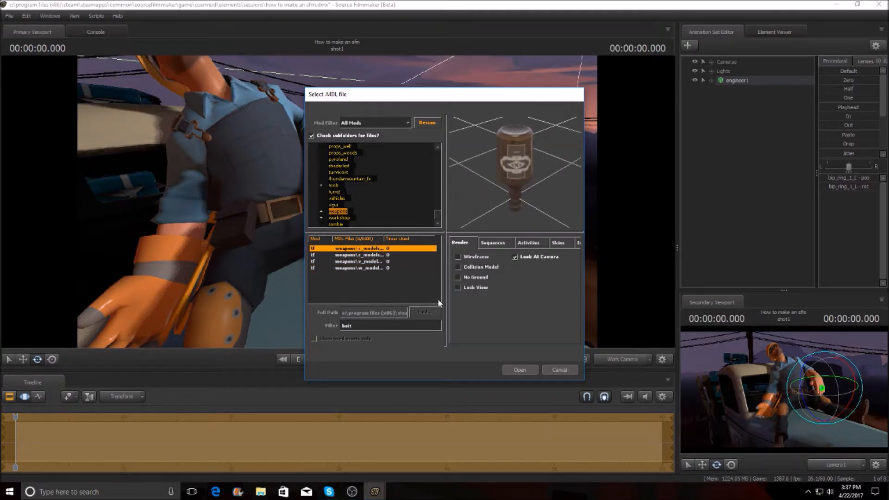
{"action": "left_click", "coordinate": [520, 370]}
Select c_bottle1 and move it over to the engineer's left hand on the truck's hood.
{"action": "left_click_drag", "start_coordinate": [463, 251], "coordinate": [462, 251]}
{"action": "key", "text": "s"}
{"action": "key", "text": "w"}
{"action": "left_click", "coordinate": [732, 94]}
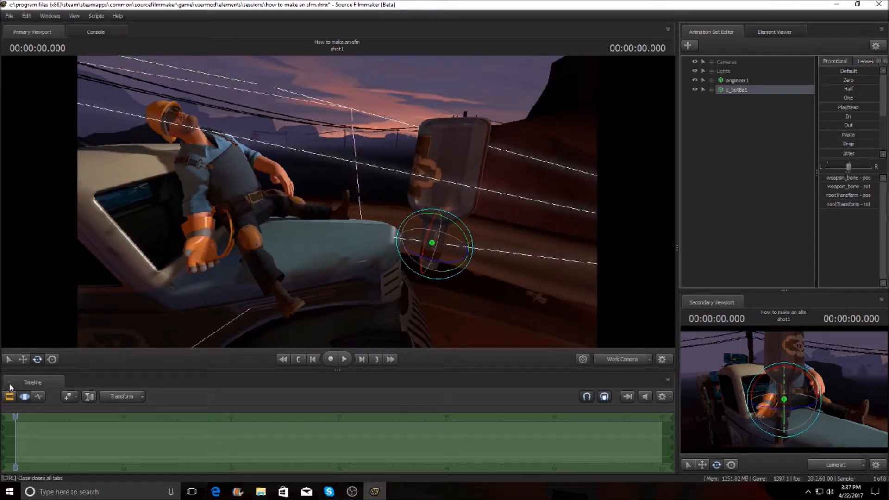
{"action": "key", "text": "w"}
{"action": "left_click_drag", "start_coordinate": [450, 246], "coordinate": [285, 153]}
{"action": "key", "text": "w"}
{"action": "key", "text": "d"}
{"action": "key", "text": "s"}
{"action": "key", "text": "a"}
{"action": "key", "text": "w"}
{"action": "key", "text": "a"}
{"action": "left_click_drag", "start_coordinate": [352, 190], "coordinate": [327, 274]}
{"action": "key", "text": "w"}
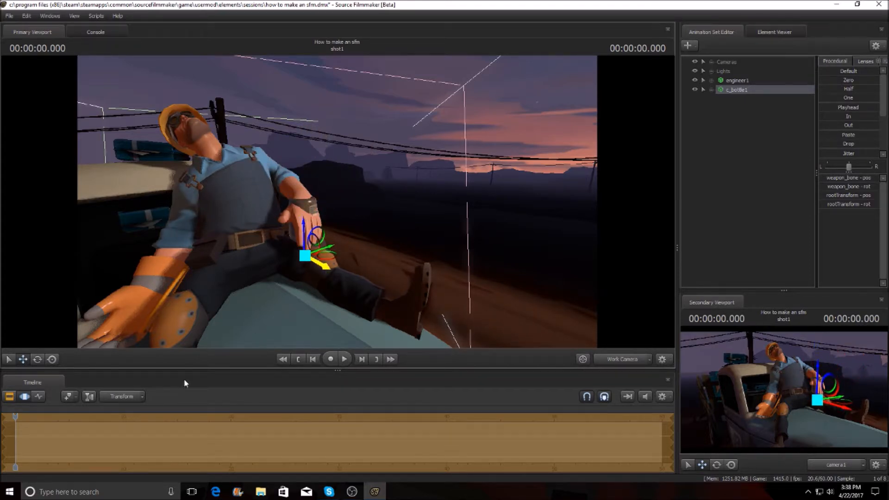
Rotate the bottle onto its side and position it under the engineer's left hand, in front of his belt.
{"action": "left_click", "coordinate": [37, 359]}
{"action": "left_click_drag", "start_coordinate": [274, 247], "coordinate": [288, 292]}
{"action": "left_click", "coordinate": [23, 359]}
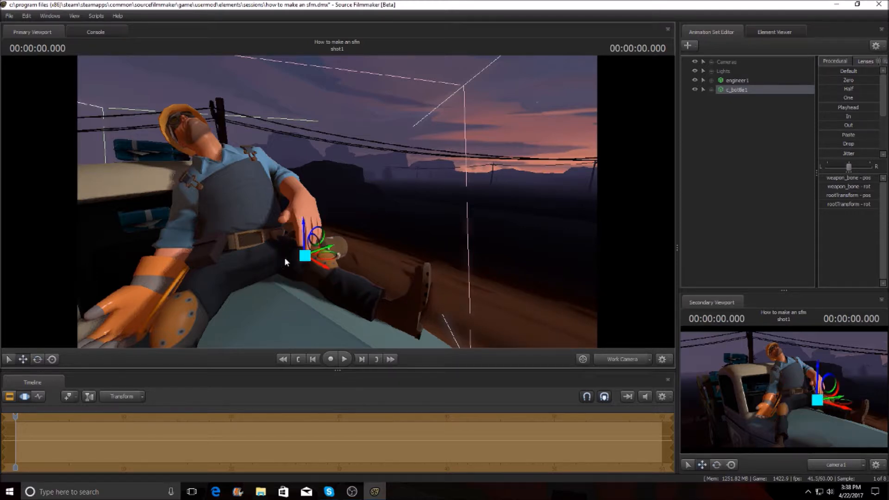
{"action": "mouse_move", "coordinate": [303, 240]}
{"action": "left_mouse_down"}
{"action": "mouse_move", "coordinate": [303, 220]}
{"action": "mouse_move", "coordinate": [287, 235]}
{"action": "left_mouse_up"}
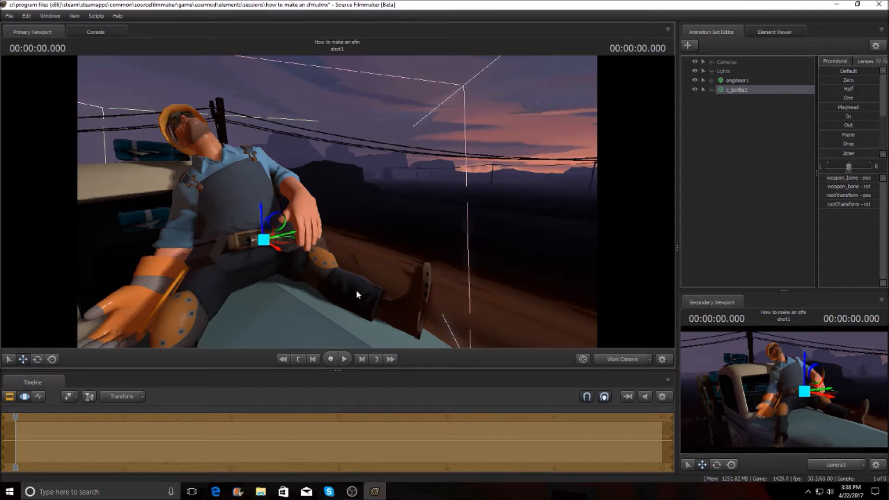
{"action": "left_click_drag", "start_coordinate": [262, 223], "coordinate": [278, 246]}
Deselect the bottle and examine the engineer and the bottles on the truck from several angles.
{"action": "mouse_move", "coordinate": [541, 312]}
{"action": "left_mouse_down"}
{"action": "mouse_move", "coordinate": [511, 309]}
{"action": "mouse_move", "coordinate": [532, 304]}
{"action": "left_mouse_up"}
{"action": "key", "text": "s"}
{"action": "key", "text": "w"}
{"action": "left_click", "coordinate": [724, 161]}
{"action": "key", "text": "a"}
{"action": "left_click_drag", "start_coordinate": [545, 206], "coordinate": [533, 221]}
{"action": "key", "text": "d"}
{"action": "key", "text": "a"}
{"action": "key", "text": "a"}
{"action": "key", "text": "d"}
{"action": "key", "text": "s"}
{"action": "key", "text": "a"}
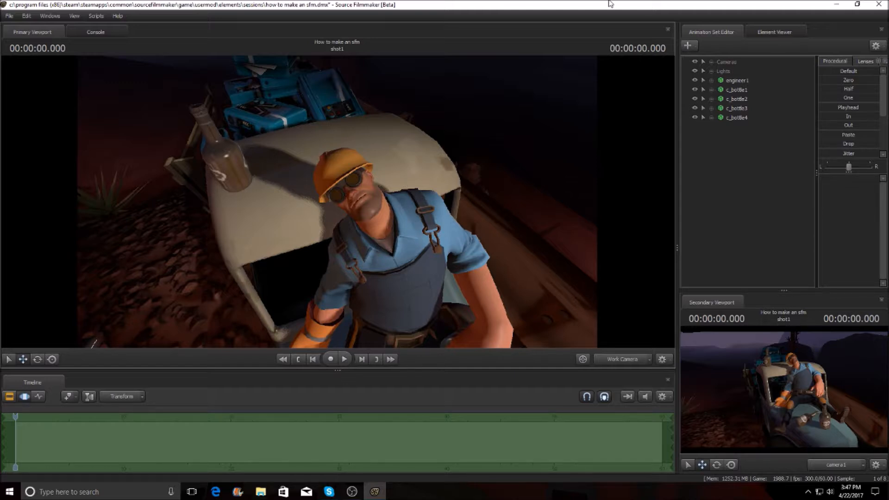
Select the engineer and try the happySmall emotion preset on his face.
{"action": "left_click", "coordinate": [732, 79]}
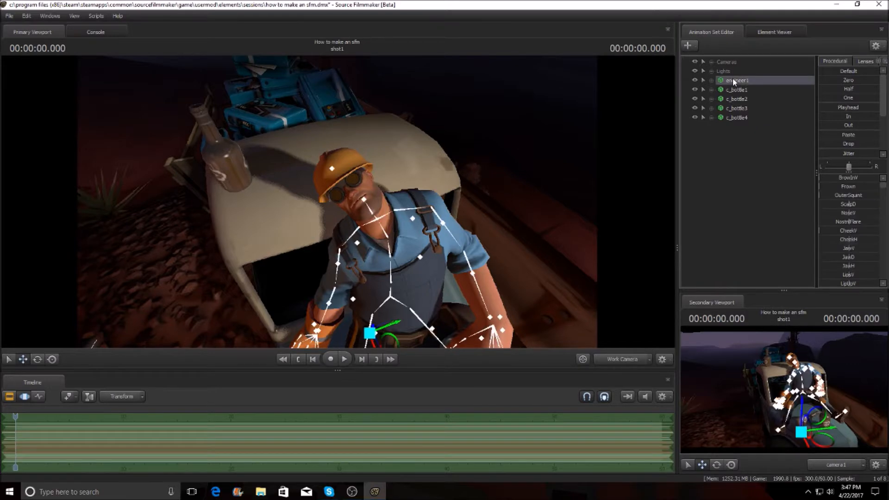
{"action": "key", "text": "w"}
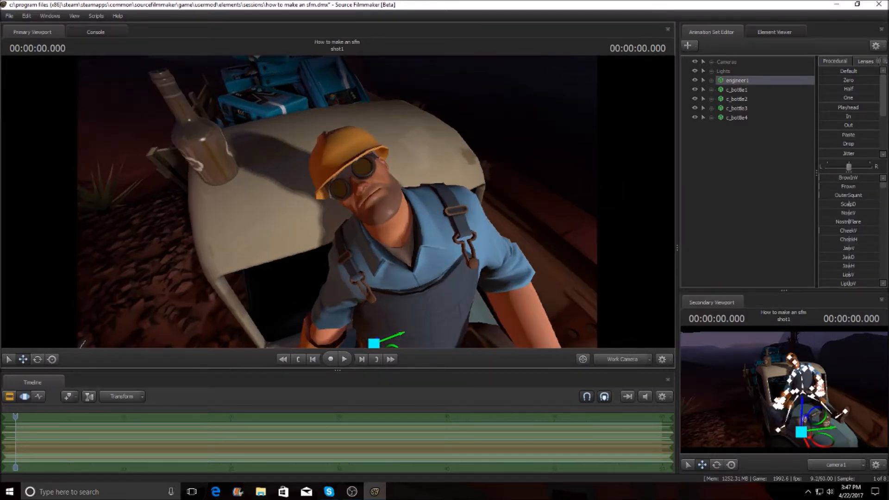
{"action": "left_click_drag", "start_coordinate": [337, 202], "coordinate": [370, 199]}
{"action": "left_click_drag", "start_coordinate": [639, 221], "coordinate": [652, 217]}
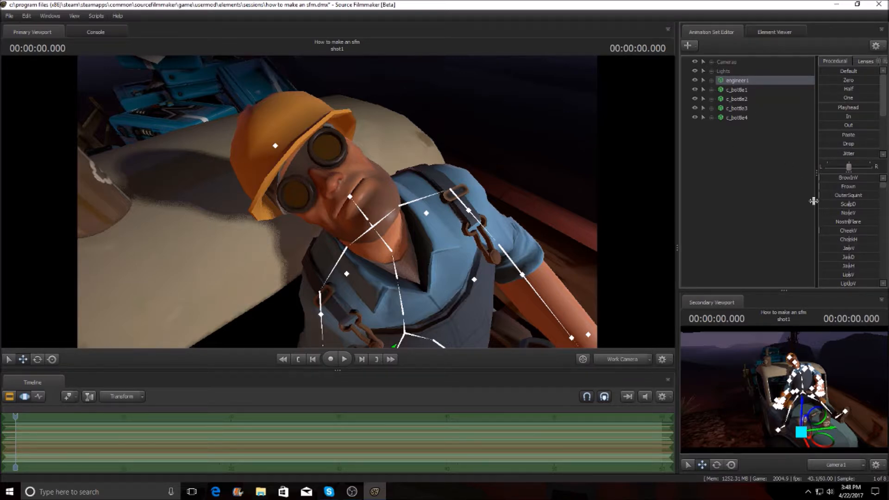
{"action": "left_click", "coordinate": [885, 61]}
{"action": "left_click", "coordinate": [863, 62]}
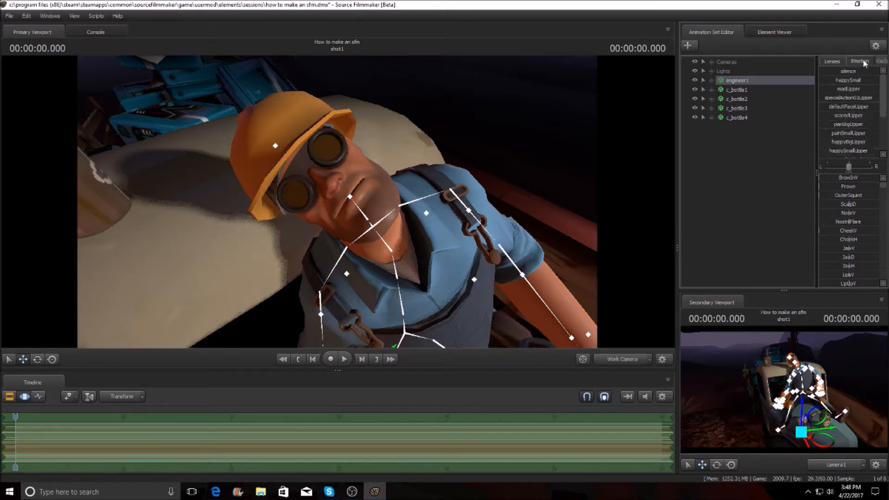
{"action": "left_click", "coordinate": [826, 78]}
{"action": "left_click_drag", "start_coordinate": [826, 80], "coordinate": [857, 80]}
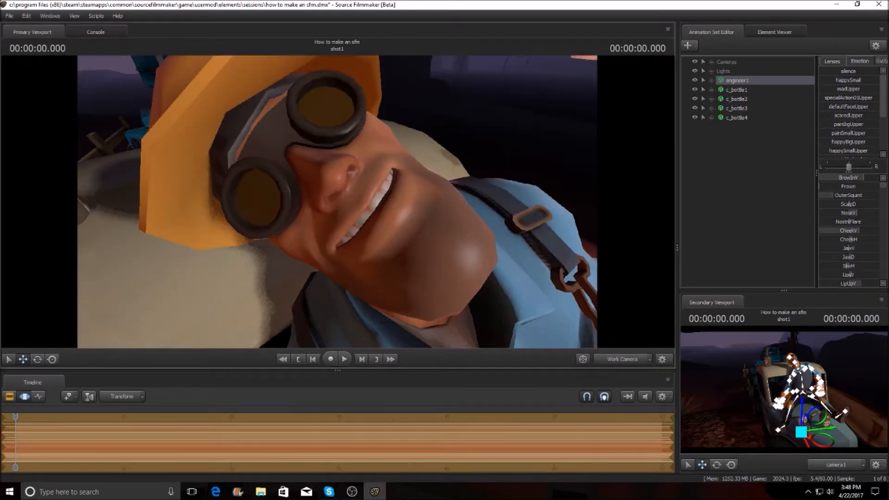
Deselect the engineer and undo the happySmall expression.
{"action": "left_click", "coordinate": [744, 197]}
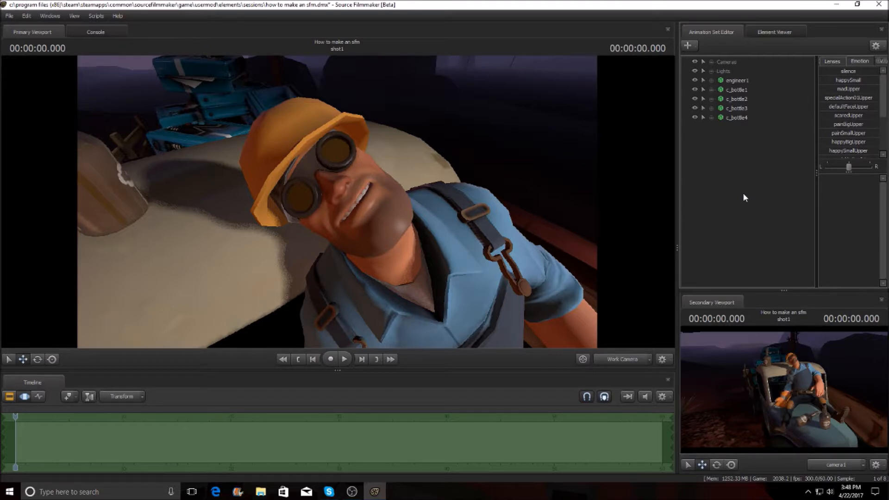
{"action": "key", "text": "ctrl+z"}
{"action": "key", "text": "ctrl+z"}
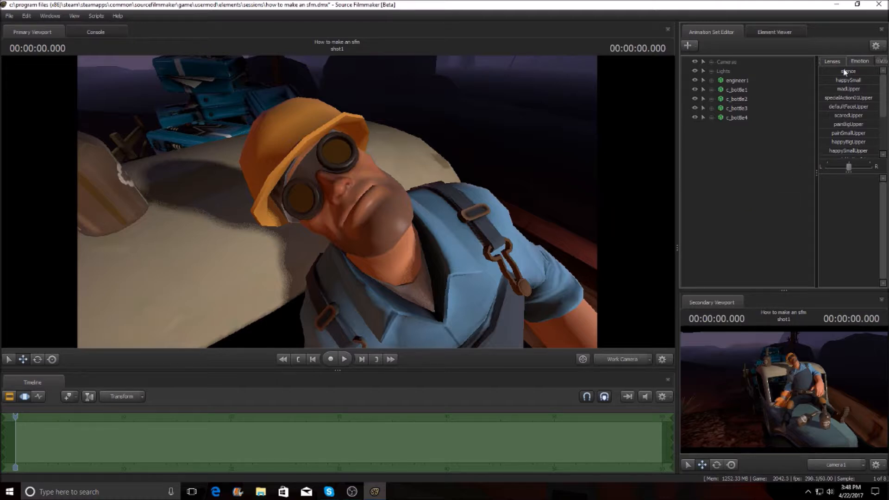
Reselect the engineer and raise the JawV value of his face.
{"action": "left_click", "coordinate": [736, 81]}
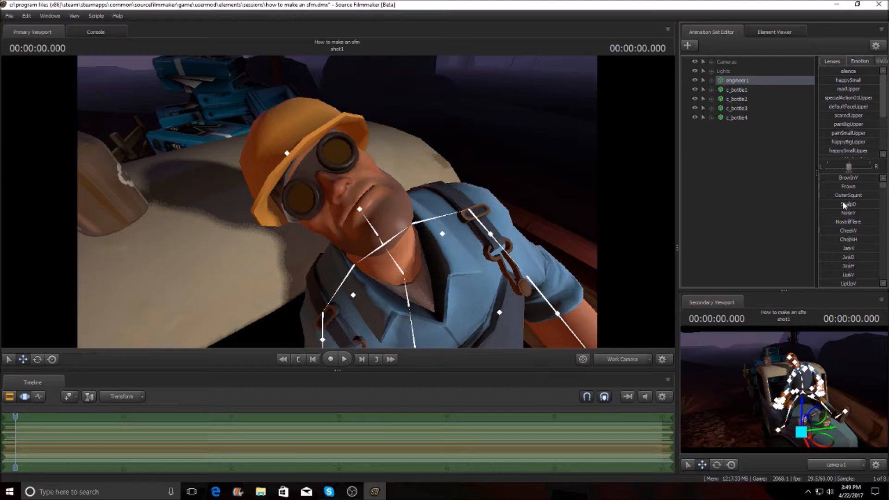
{"action": "scroll", "coordinate": [829, 208], "scroll_direction": "down", "scroll_amount": 1}
{"action": "scroll", "coordinate": [831, 199], "scroll_direction": "up", "scroll_amount": 1}
{"action": "scroll", "coordinate": [856, 204], "scroll_direction": "down", "scroll_amount": 2}
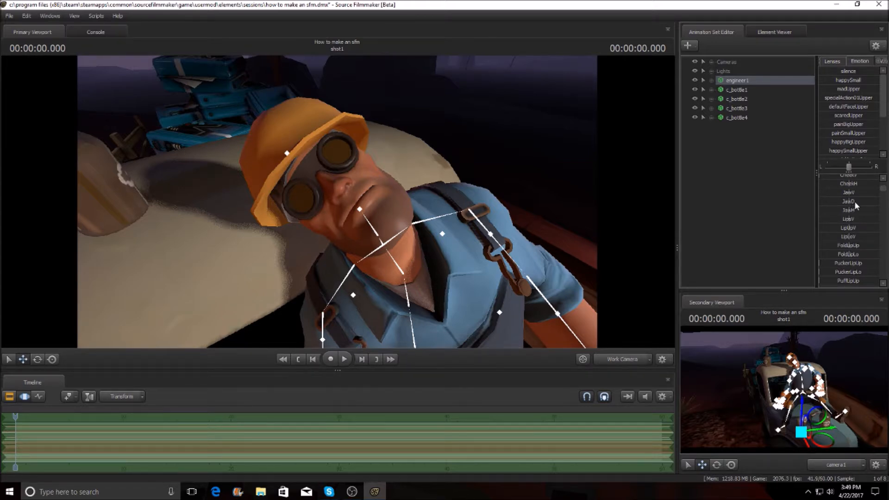
{"action": "left_click_drag", "start_coordinate": [850, 193], "coordinate": [879, 193]}
{"action": "left_click_drag", "start_coordinate": [337, 202], "coordinate": [342, 202]}
{"action": "key", "text": "w"}
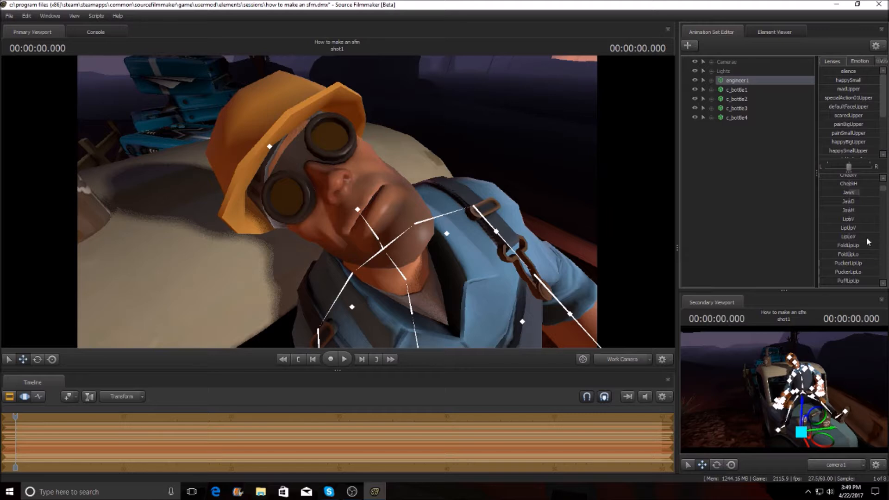
Part the engineer's lips by adjusting LipUpV and LipLoV, and slightly raise the upper lip fold value.
{"action": "left_click_drag", "start_coordinate": [849, 219], "coordinate": [880, 219]}
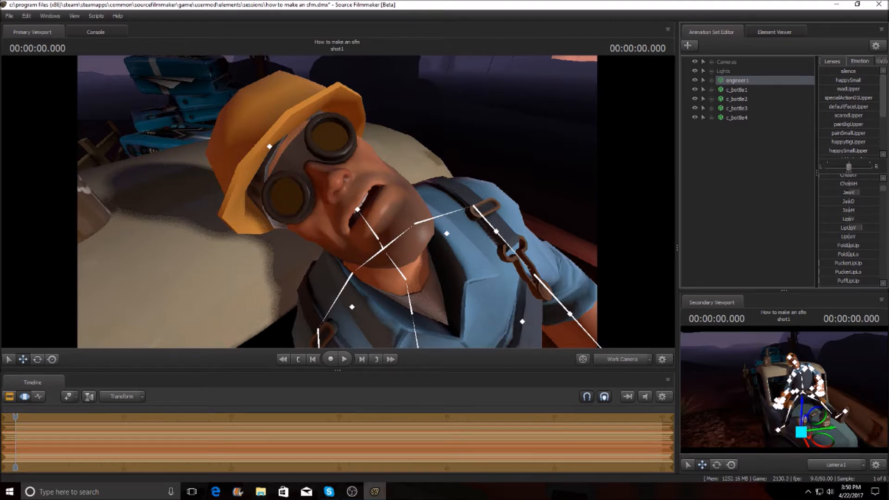
{"action": "mouse_move", "coordinate": [862, 228]}
{"action": "left_mouse_down"}
{"action": "mouse_move", "coordinate": [848, 228]}
{"action": "mouse_move", "coordinate": [850, 236]}
{"action": "mouse_move", "coordinate": [869, 237]}
{"action": "mouse_move", "coordinate": [852, 227]}
{"action": "left_mouse_up"}
{"action": "mouse_move", "coordinate": [856, 228]}
{"action": "left_mouse_down"}
{"action": "mouse_move", "coordinate": [865, 228]}
{"action": "mouse_move", "coordinate": [857, 228]}
{"action": "left_mouse_up"}
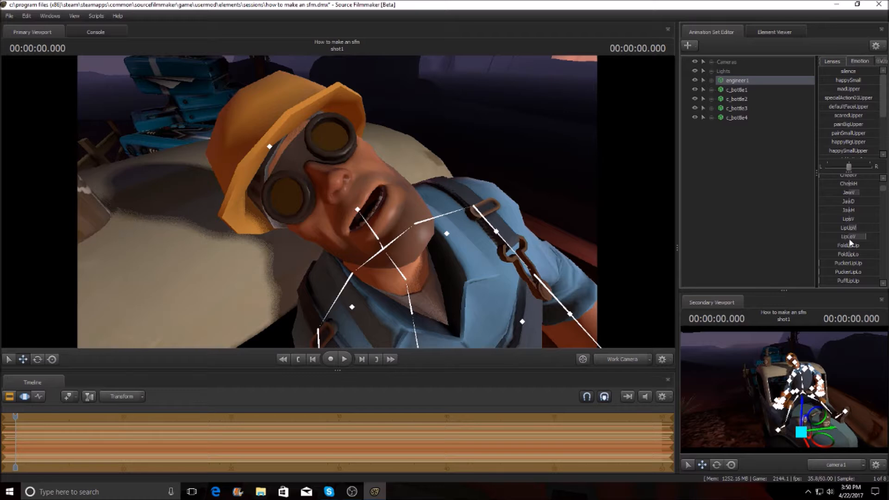
{"action": "mouse_move", "coordinate": [849, 245]}
{"action": "left_mouse_down"}
{"action": "mouse_move", "coordinate": [864, 245]}
{"action": "mouse_move", "coordinate": [840, 245]}
{"action": "left_mouse_up"}
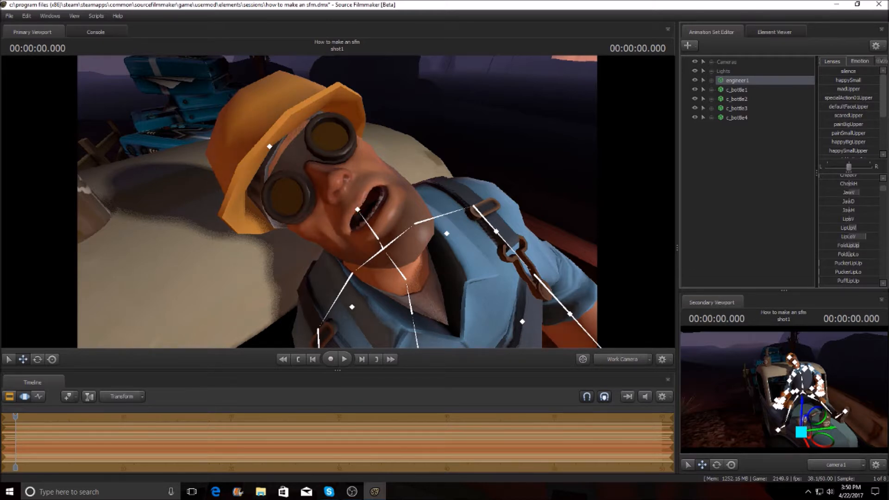
Check the engineer's expression and pose through camera1 with nothing selected, and return to the work camera.
{"action": "left_click", "coordinate": [614, 357]}
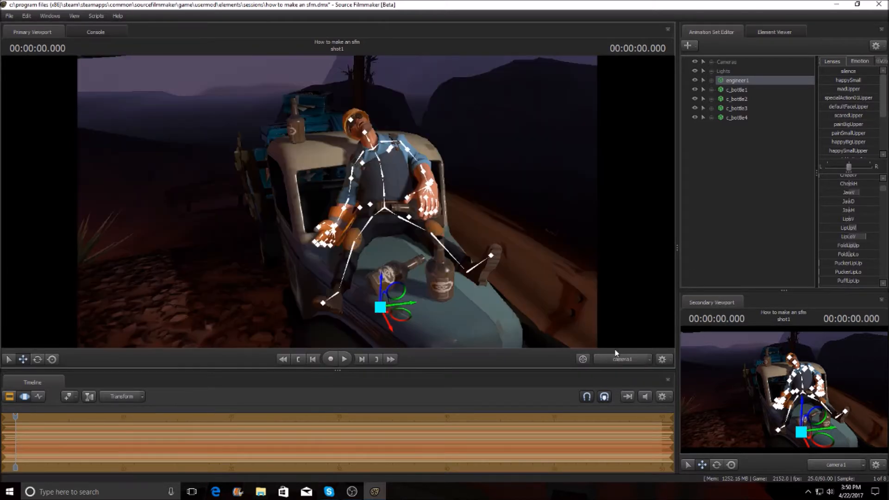
{"action": "left_click", "coordinate": [718, 253]}
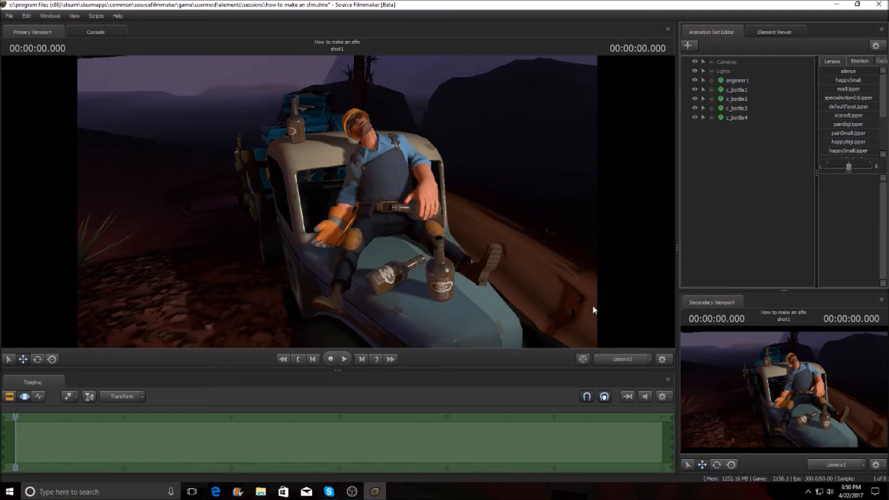
{"action": "left_click", "coordinate": [615, 355]}
Try rotating the engineer's left collar bone, bip_collar_L, and undo the rotation.
{"action": "mouse_move", "coordinate": [337, 202]}
{"action": "left_mouse_down"}
{"action": "mouse_move", "coordinate": [399, 231]}
{"action": "mouse_move", "coordinate": [357, 236]}
{"action": "mouse_move", "coordinate": [340, 222]}
{"action": "mouse_move", "coordinate": [354, 204]}
{"action": "mouse_move", "coordinate": [359, 216]}
{"action": "mouse_move", "coordinate": [371, 204]}
{"action": "mouse_move", "coordinate": [335, 209]}
{"action": "left_mouse_up"}
{"action": "key", "text": "s"}
{"action": "key", "text": "w"}
{"action": "key", "text": "w"}
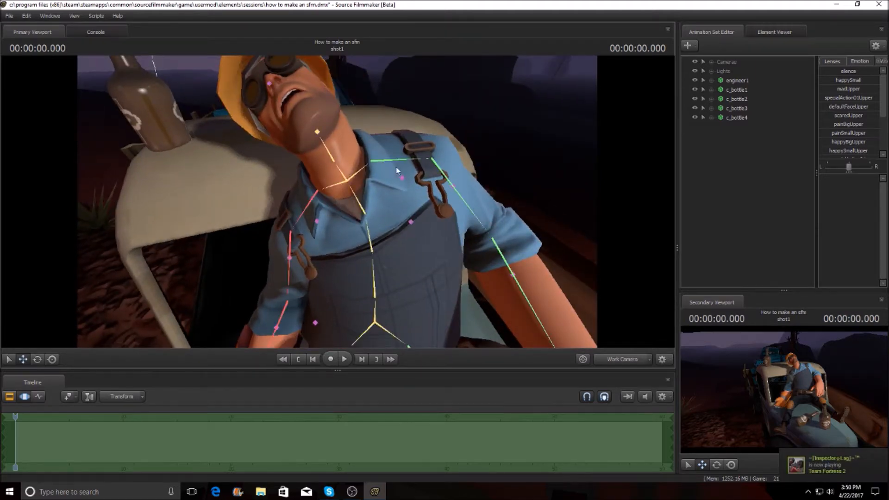
{"action": "left_click", "coordinate": [402, 160]}
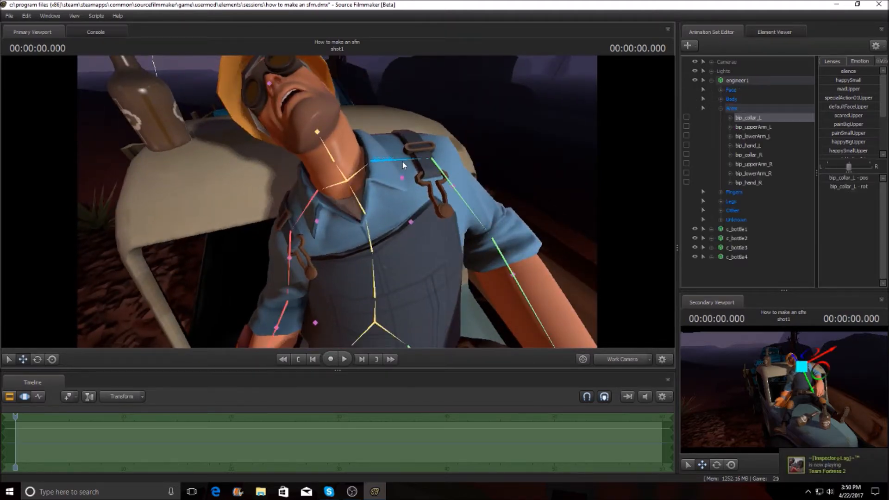
{"action": "left_click", "coordinate": [38, 359]}
{"action": "left_click_drag", "start_coordinate": [409, 158], "coordinate": [401, 155]}
{"action": "key", "text": "ctrl+z"}
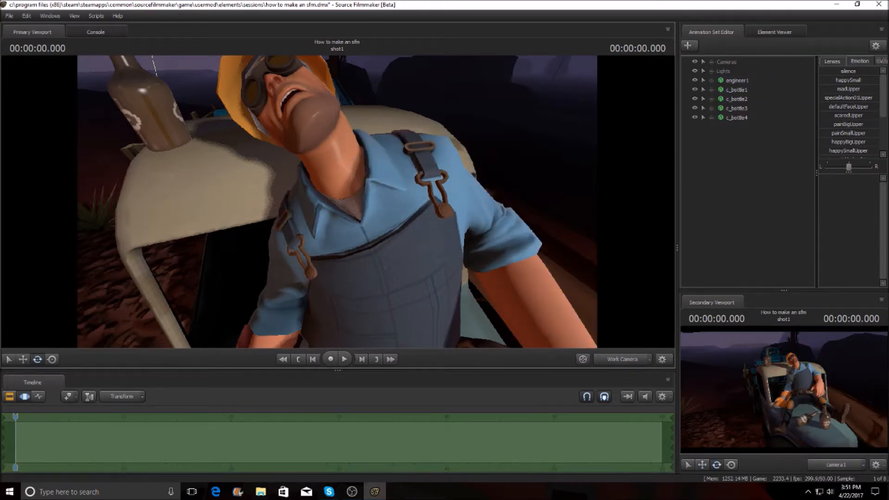
Select the light and move it from beyond the hillside across toward the truck.
{"action": "key", "text": "s"}
{"action": "key", "text": "s"}
{"action": "left_click_drag", "start_coordinate": [491, 70], "coordinate": [539, 90]}
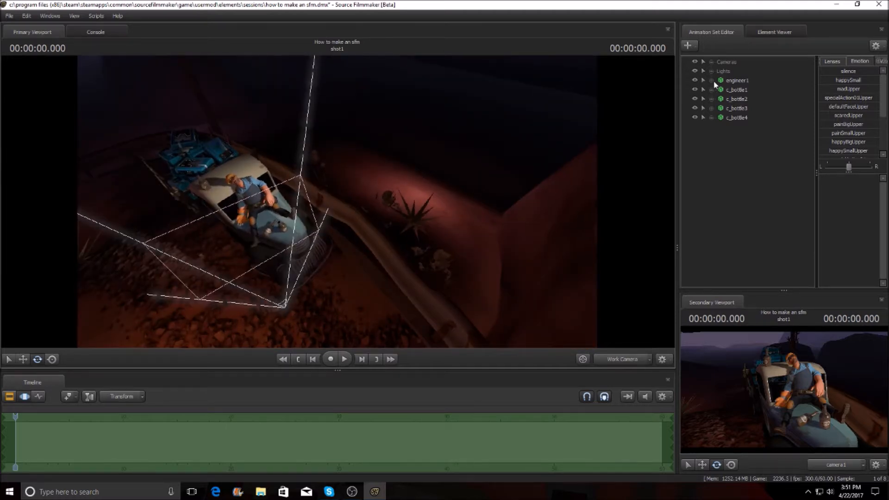
{"action": "left_click", "coordinate": [722, 71]}
{"action": "left_click_drag", "start_coordinate": [582, 109], "coordinate": [602, 110]}
{"action": "key", "text": "s"}
{"action": "left_click_drag", "start_coordinate": [270, 218], "coordinate": [238, 240]}
{"action": "key", "text": "d"}
{"action": "key", "text": "s"}
{"action": "left_click_drag", "start_coordinate": [337, 202], "coordinate": [344, 205]}
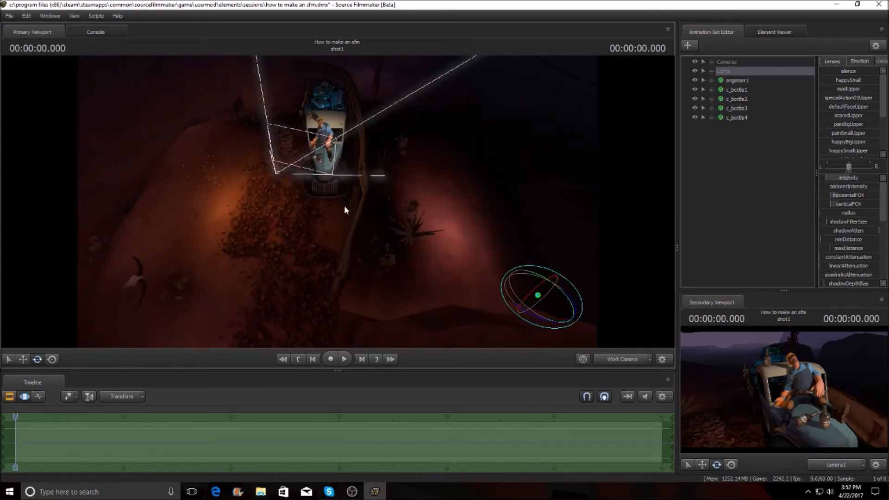
{"action": "left_click", "coordinate": [23, 360]}
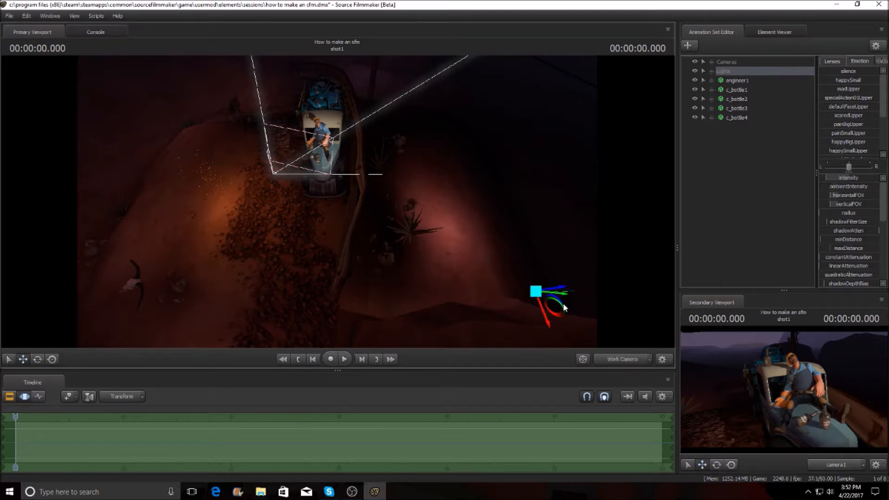
{"action": "left_click_drag", "start_coordinate": [551, 320], "coordinate": [143, 102]}
Move the light down toward the ground in front of the truck.
{"action": "left_click_drag", "start_coordinate": [338, 202], "coordinate": [401, 172]}
{"action": "left_click_drag", "start_coordinate": [439, 137], "coordinate": [440, 431]}
{"action": "left_click_drag", "start_coordinate": [337, 231], "coordinate": [369, 142]}
{"action": "left_click_drag", "start_coordinate": [441, 126], "coordinate": [440, 347]}
Aim the light at the truck and widen its horizontalFOV.
{"action": "left_click_drag", "start_coordinate": [730, 73], "coordinate": [505, 148]}
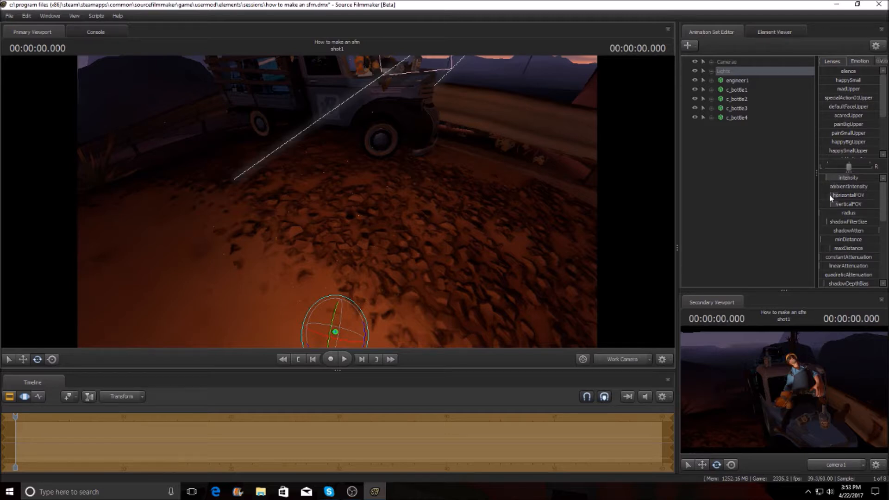
{"action": "left_click_drag", "start_coordinate": [831, 196], "coordinate": [854, 195]}
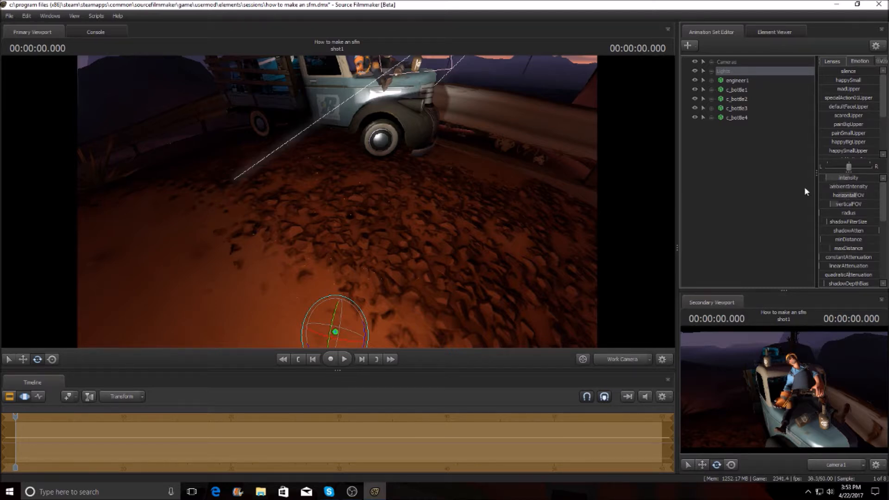
Open the gobo texture chooser for light1 in the Lights group and filter the texture files by "orang".
{"action": "right_click", "coordinate": [737, 69]}
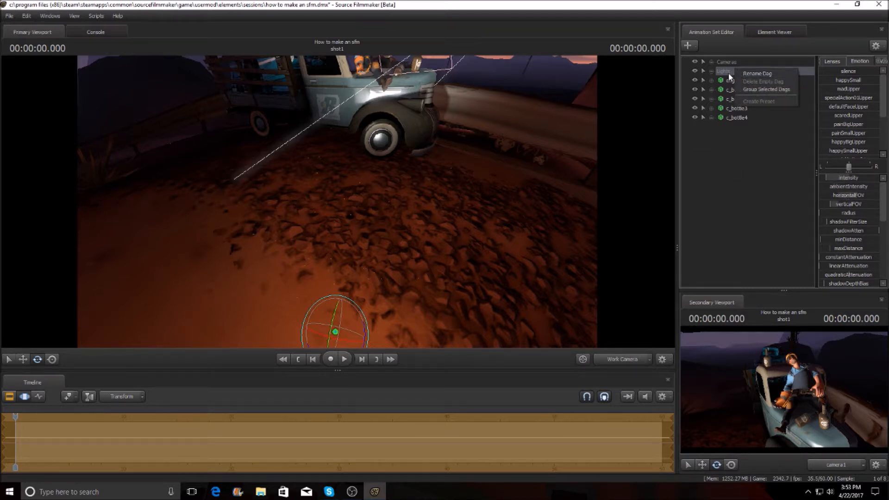
{"action": "right_click", "coordinate": [728, 73]}
{"action": "right_click", "coordinate": [727, 73]}
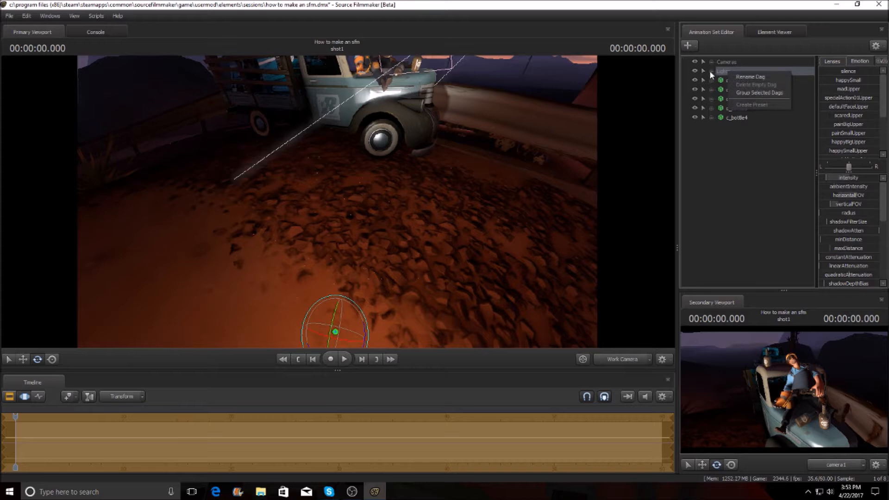
{"action": "left_click", "coordinate": [711, 71]}
{"action": "right_click", "coordinate": [735, 79]}
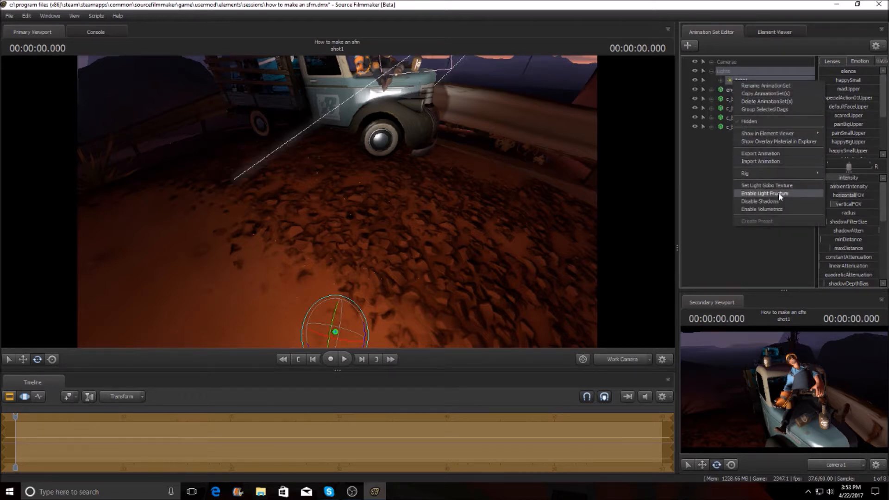
{"action": "left_click", "coordinate": [790, 185]}
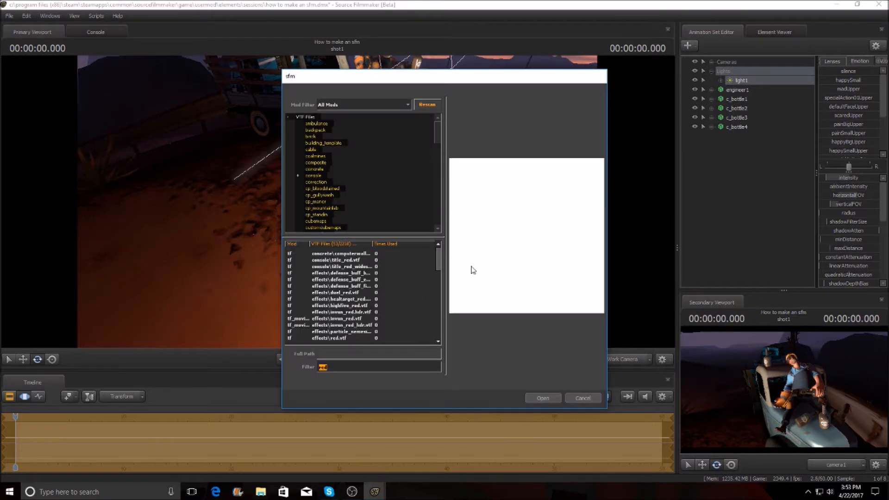
{"action": "type", "text": "cr"}
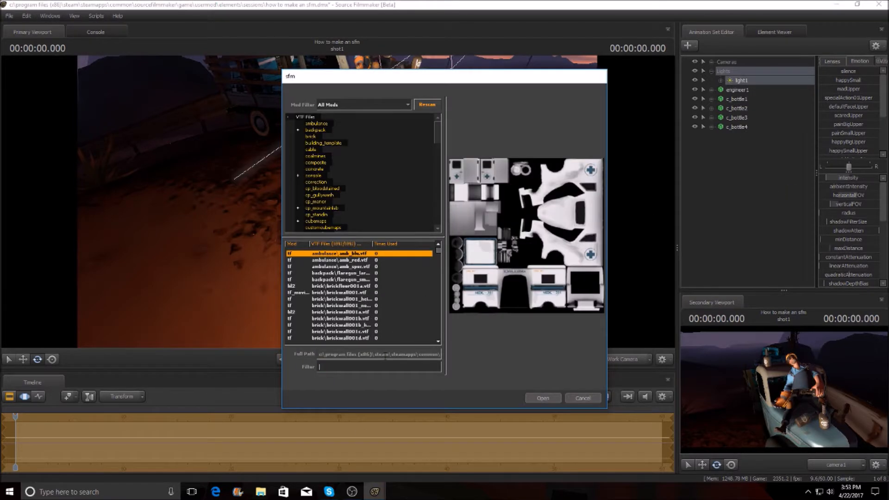
{"action": "type", "text": "mg"}
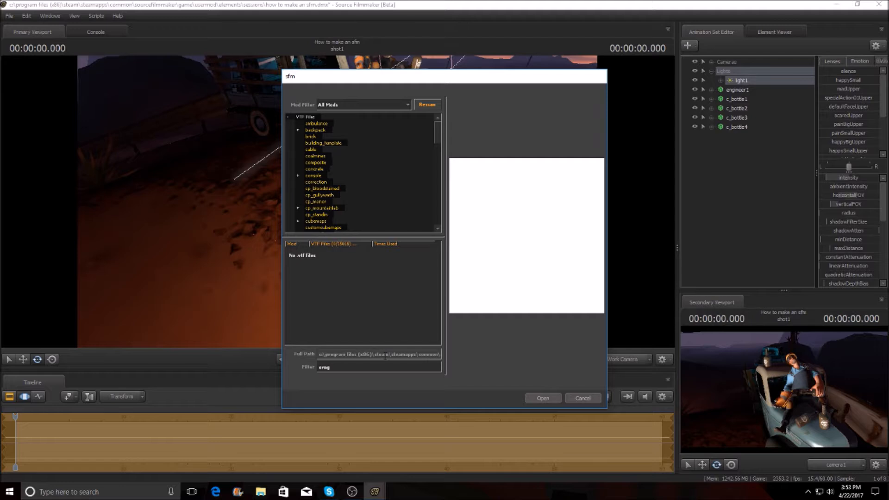
{"action": "key", "text": "BackSpace"}
{"action": "key", "text": "BackSpace"}
{"action": "type", "text": "ang"}
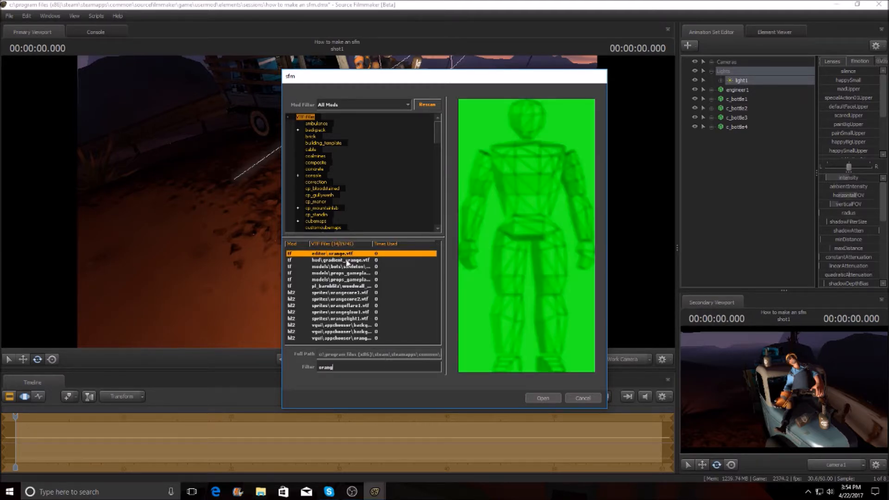
Preview the orange textures and apply hud\gradient_orange.vtf as light1's gobo texture.
{"action": "left_click", "coordinate": [350, 261]}
{"action": "left_click", "coordinate": [352, 267]}
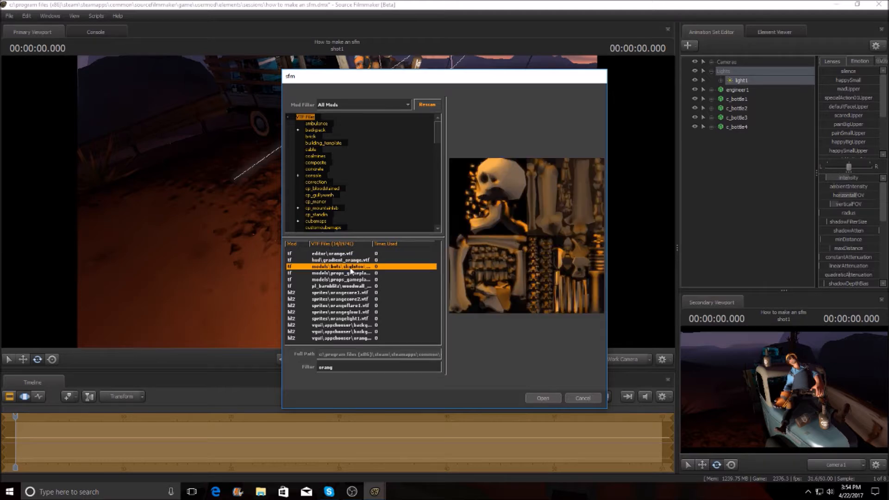
{"action": "left_click", "coordinate": [344, 280]}
{"action": "left_click", "coordinate": [348, 273]}
{"action": "left_click", "coordinate": [351, 267]}
{"action": "left_click", "coordinate": [360, 261]}
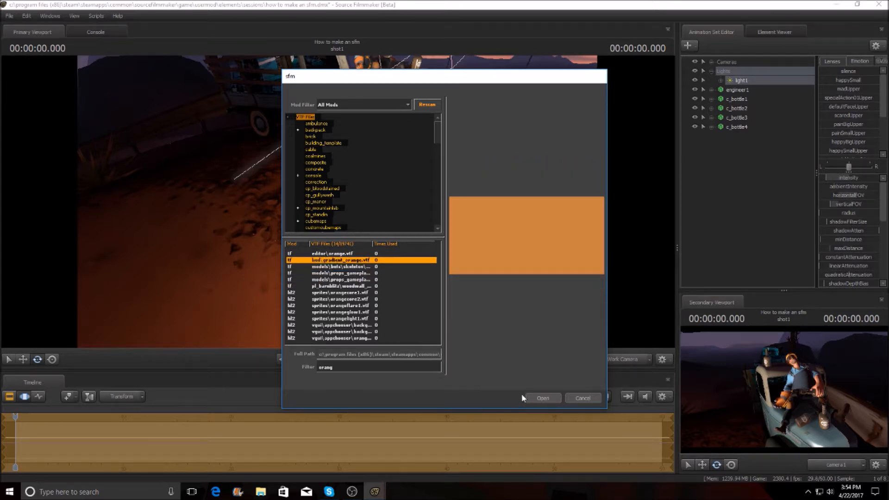
{"action": "left_click", "coordinate": [538, 398]}
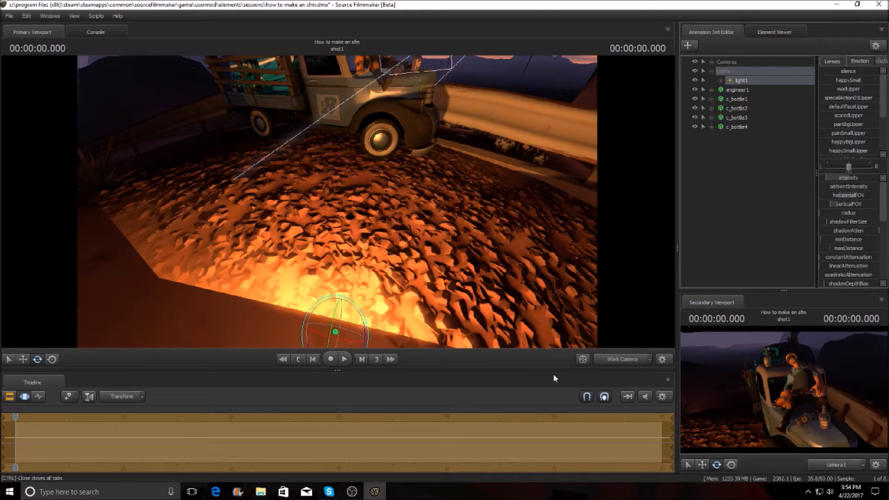
Check the relit truck scene through camera1, looking briefly at the Clip Editor before returning to the Motion Editor.
{"action": "left_click", "coordinate": [628, 362]}
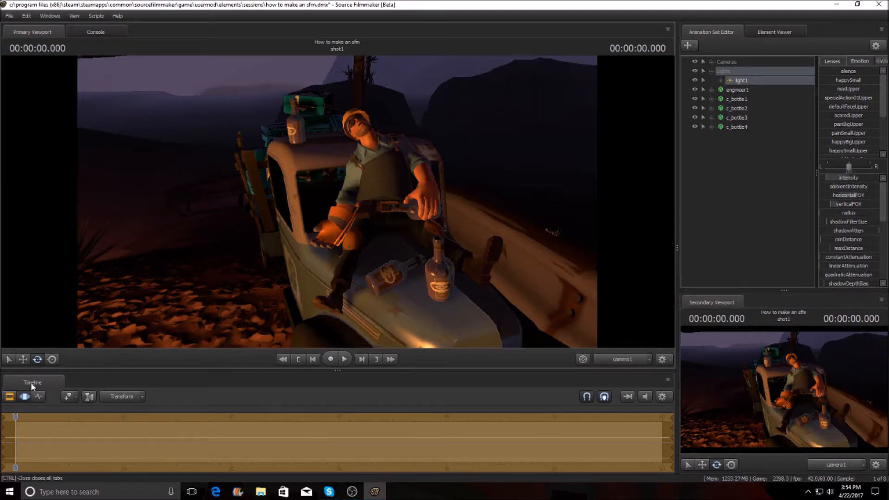
{"action": "left_click", "coordinate": [9, 397]}
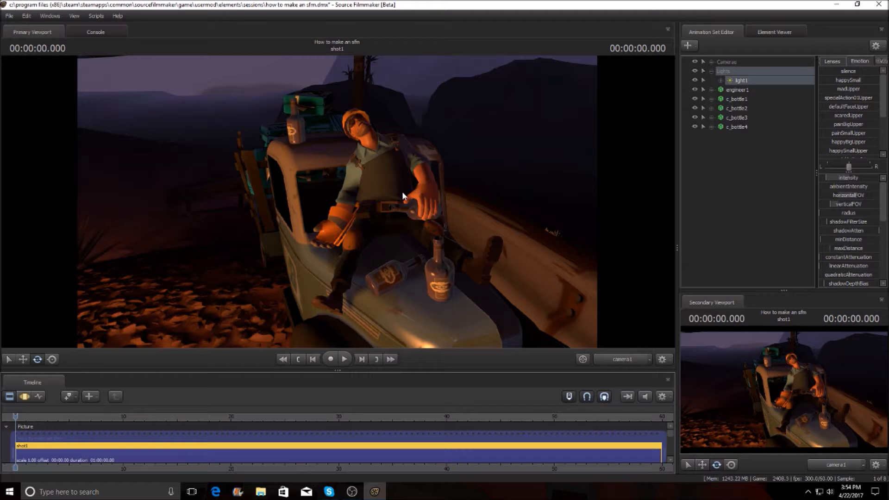
{"action": "left_click", "coordinate": [24, 398]}
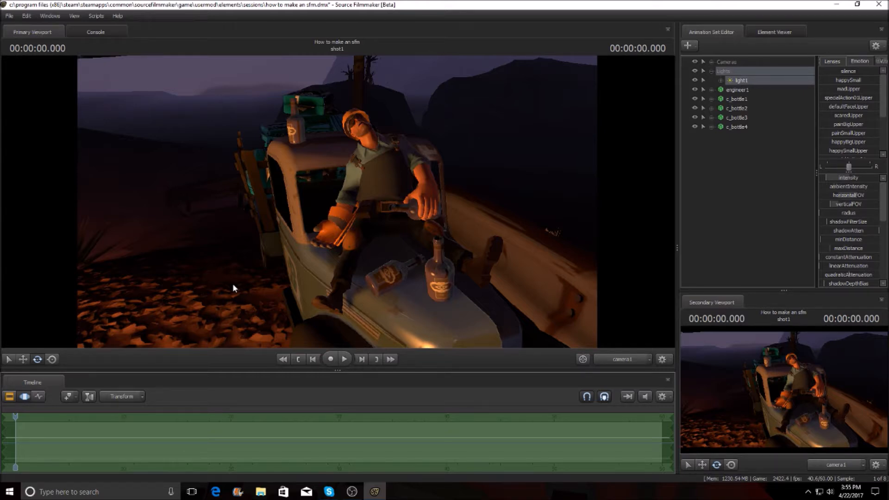
Create an animation set for a new model and add the spy standing beside the truck.
{"action": "left_click", "coordinate": [777, 30]}
{"action": "left_click", "coordinate": [711, 32]}
{"action": "left_click", "coordinate": [691, 45]}
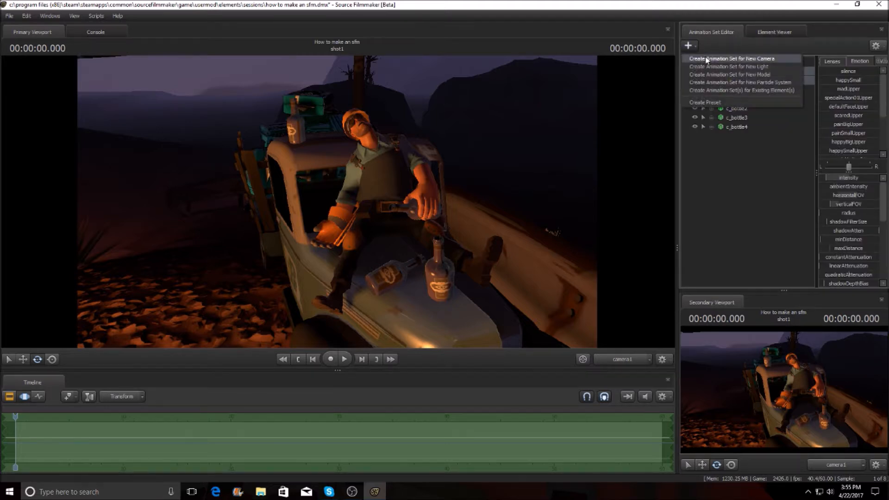
{"action": "left_click", "coordinate": [725, 75]}
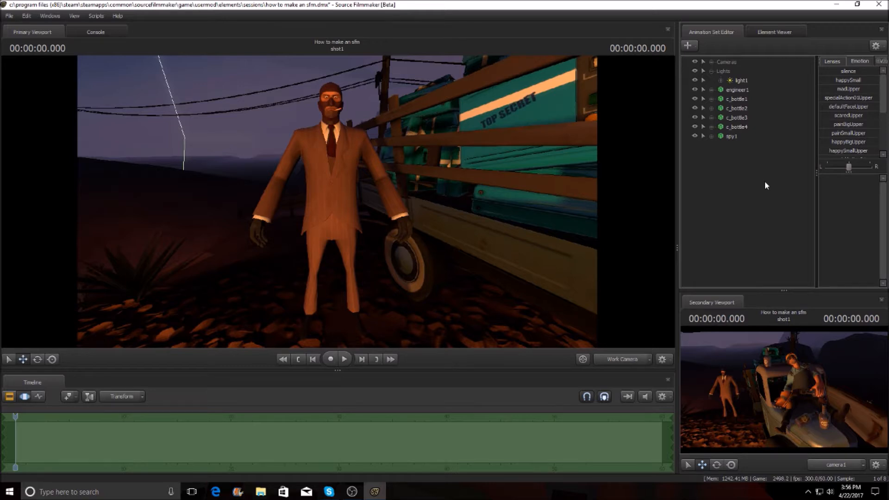
{"action": "right_click", "coordinate": [736, 135]}
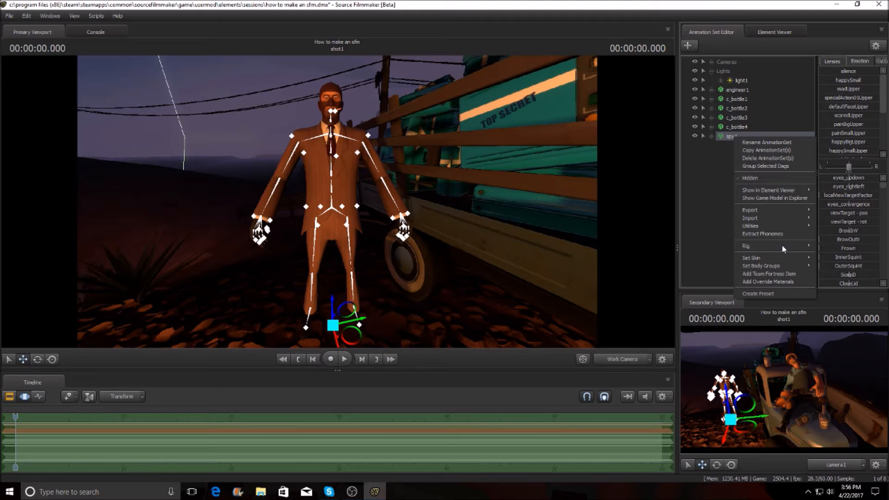
{"action": "left_click", "coordinate": [783, 274]}
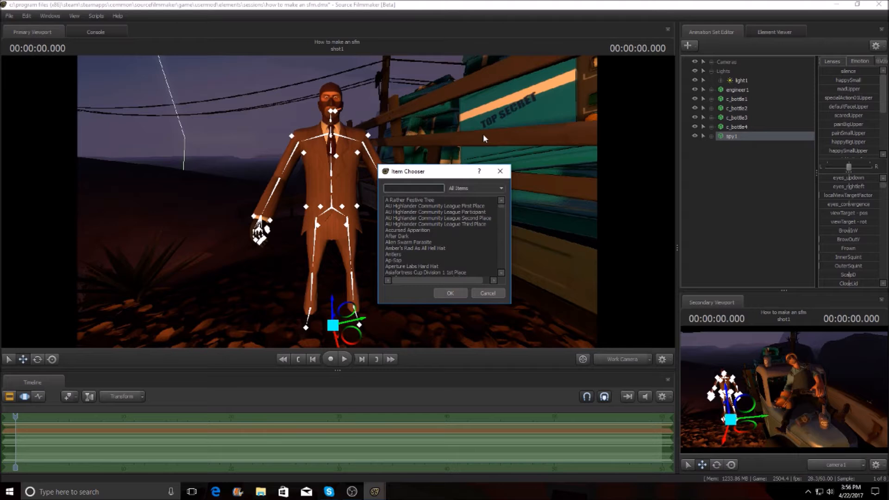
{"action": "left_click", "coordinate": [501, 172]}
Set the spy's spyMask body group to spy_mask.dmx.
{"action": "right_click", "coordinate": [730, 137]}
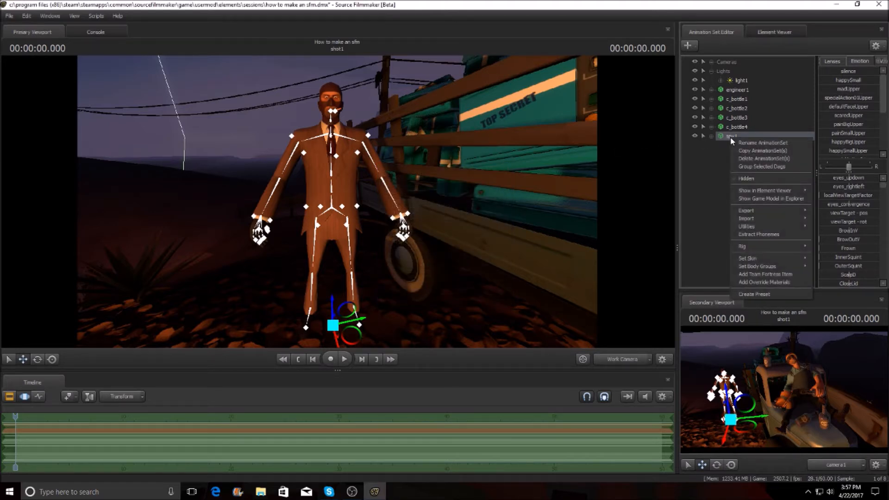
{"action": "mouse_move", "coordinate": [765, 259]}
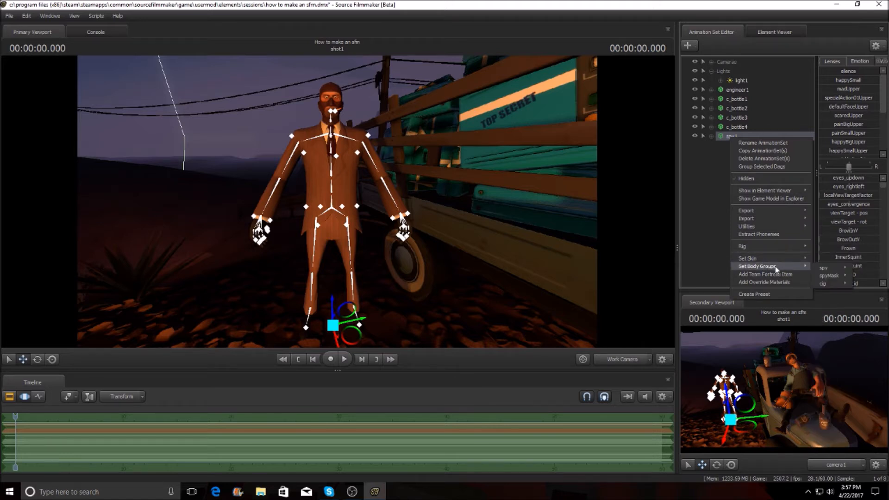
{"action": "mouse_move", "coordinate": [825, 269]}
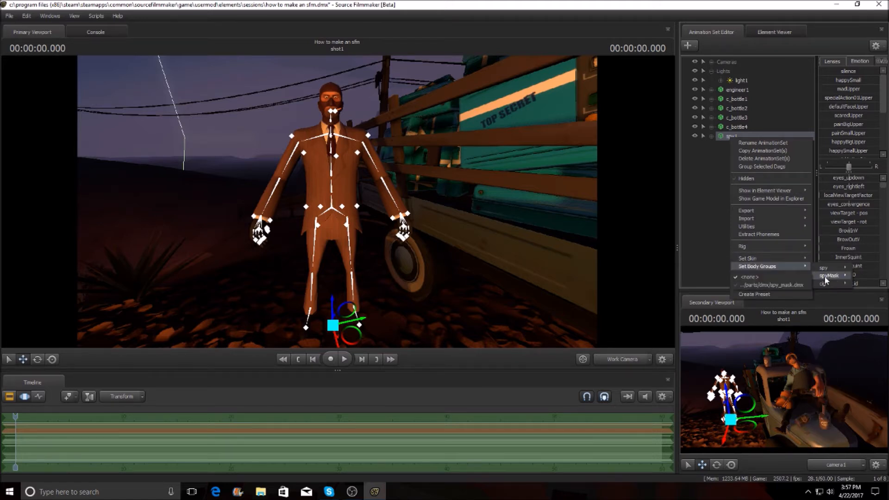
{"action": "left_click", "coordinate": [789, 281]}
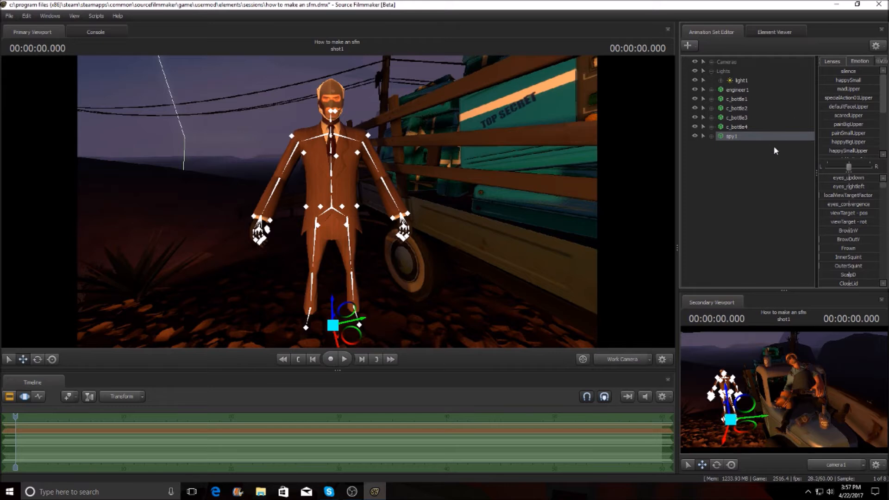
Set the spy's spyMask body group back to none.
{"action": "right_click", "coordinate": [733, 139]}
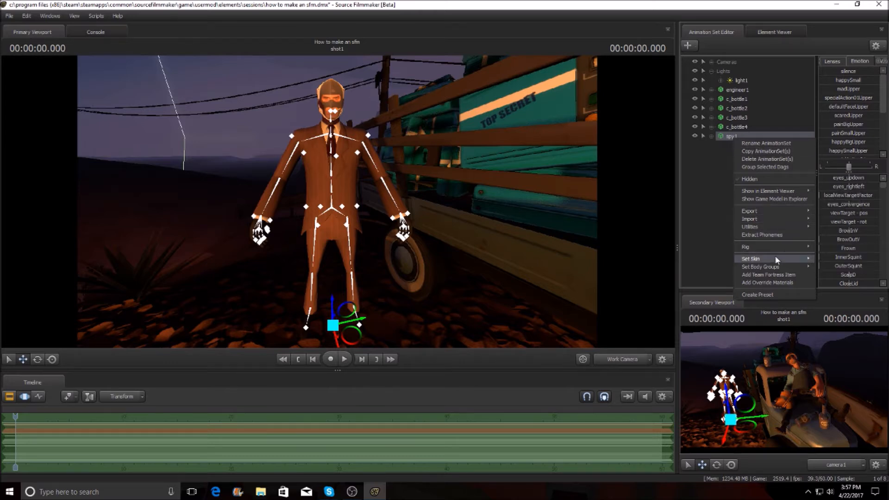
{"action": "mouse_move", "coordinate": [783, 268]}
{"action": "mouse_move", "coordinate": [835, 270]}
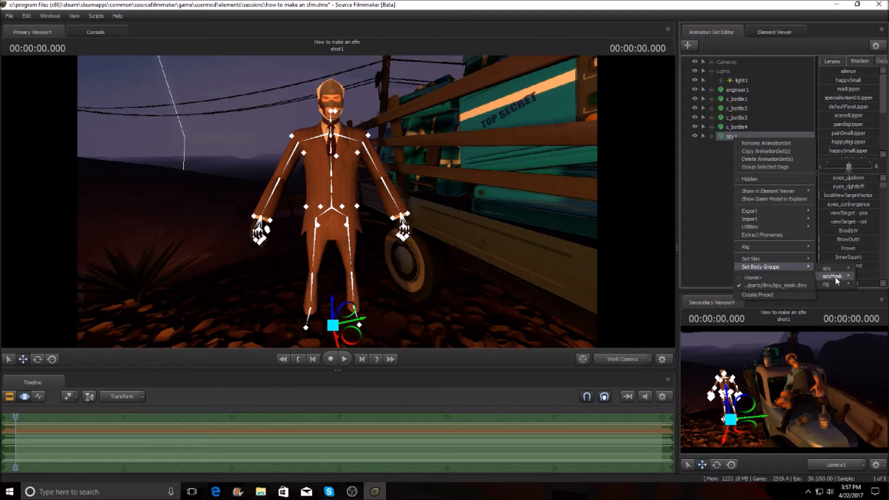
{"action": "left_click", "coordinate": [804, 278]}
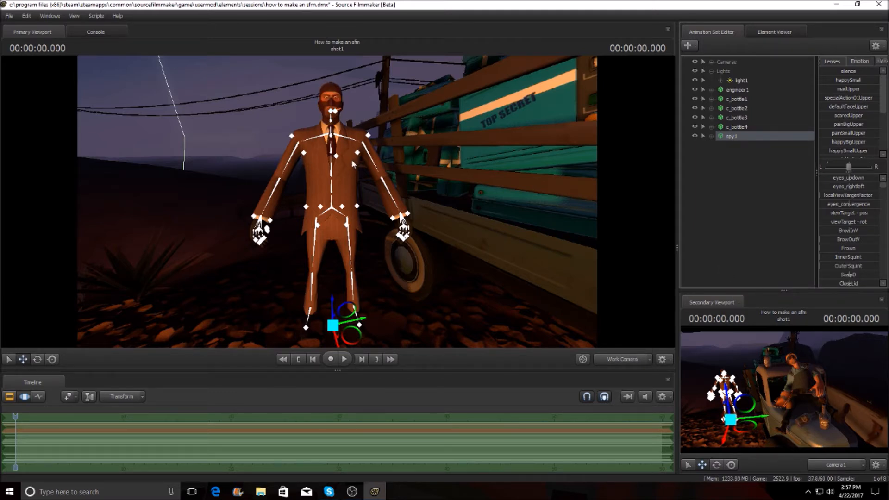
Search the spy's Team Fortress items for "Hat o" and add the spy_cardhat hat.
{"action": "right_click", "coordinate": [743, 137]}
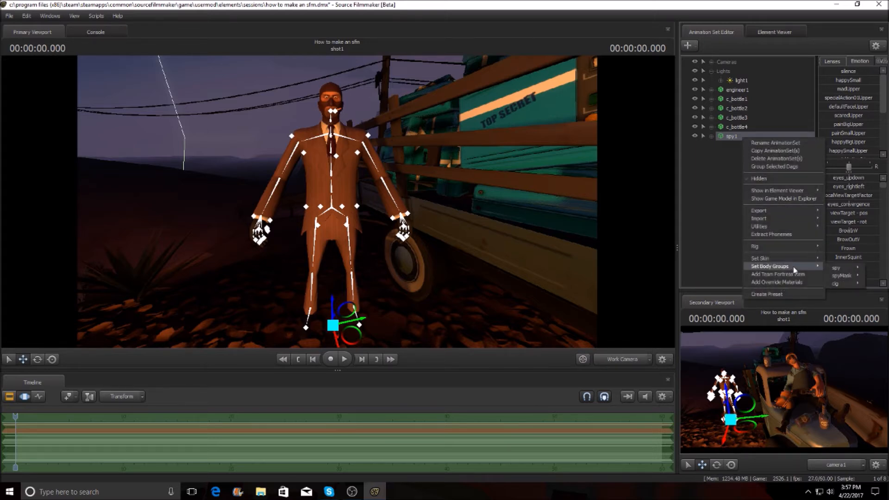
{"action": "left_click", "coordinate": [617, 236]}
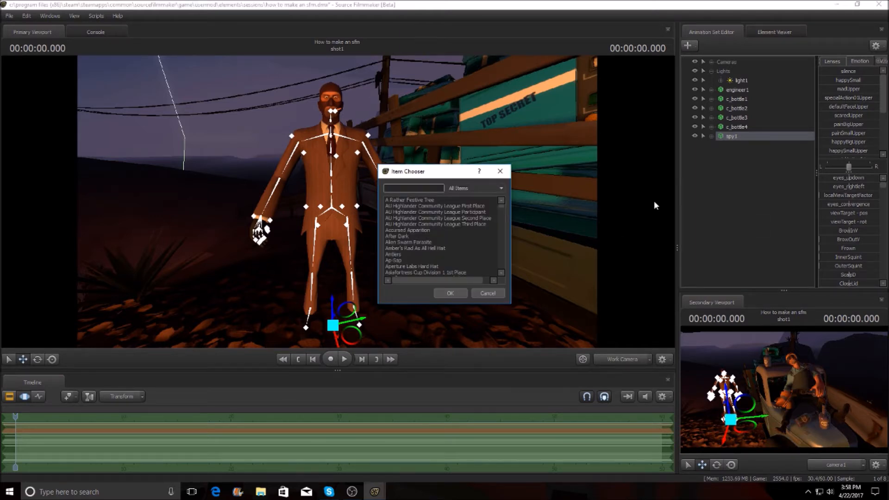
{"action": "type", "text": "Hat o"}
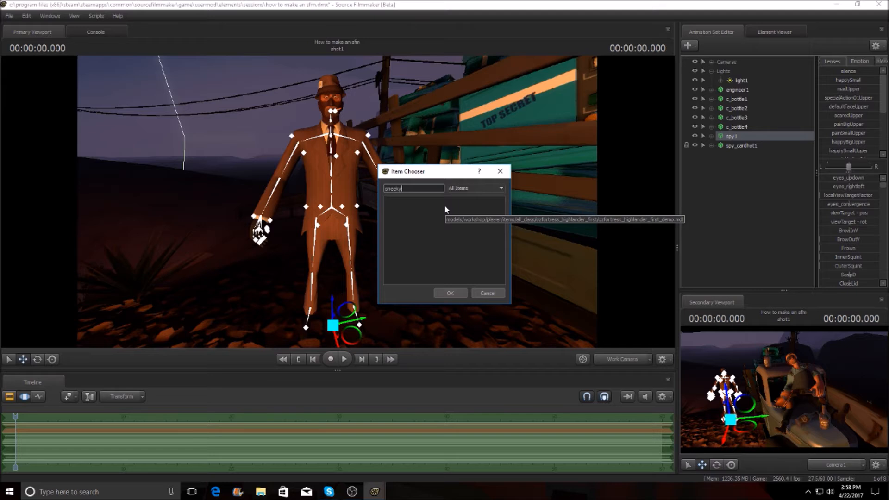
Filter the spy's Team Fortress items by "sn" and add the Sneaky Spats of Sneaking.
{"action": "key", "text": "BackSpace"}
{"action": "key", "text": "BackSpace"}
{"action": "key", "text": "BackSpace"}
{"action": "key", "text": "BackSpace"}
{"action": "type", "text": "ni"}
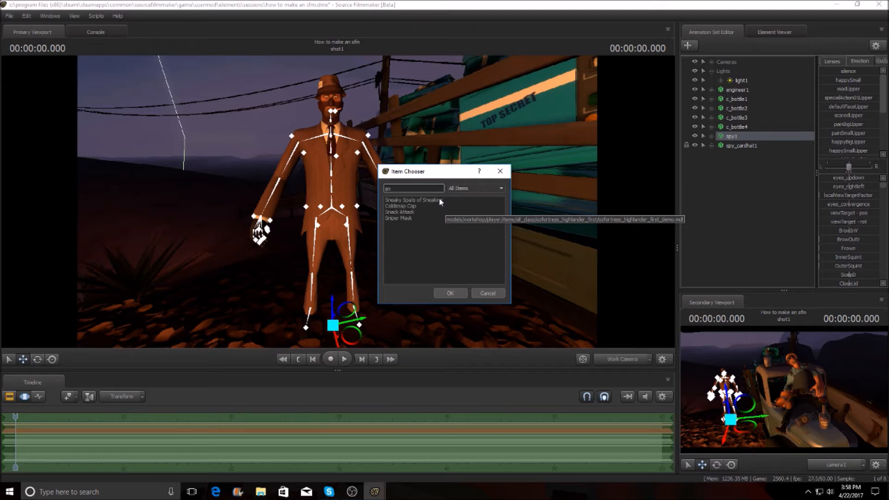
{"action": "left_click", "coordinate": [440, 200]}
{"action": "left_click", "coordinate": [451, 293]}
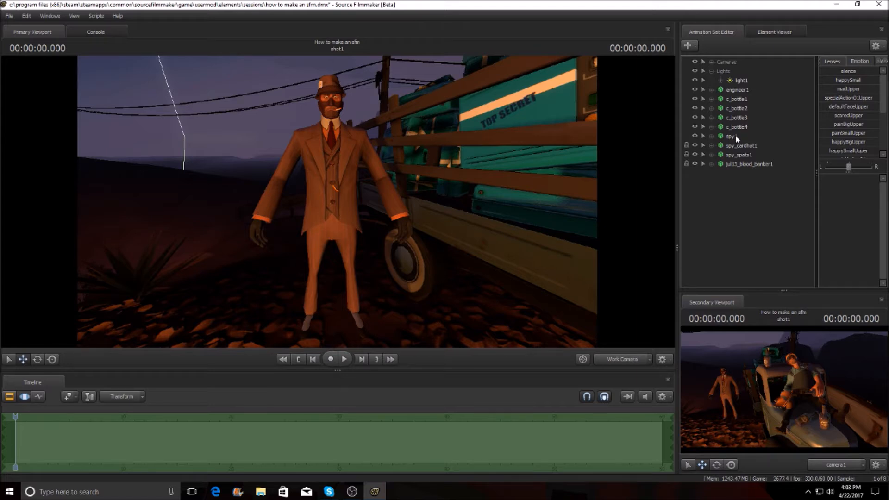
Import a running sequence onto the spy, previewing ReloadAirwalk_SECONDARY before picking from the run sequences.
{"action": "right_click", "coordinate": [735, 136]}
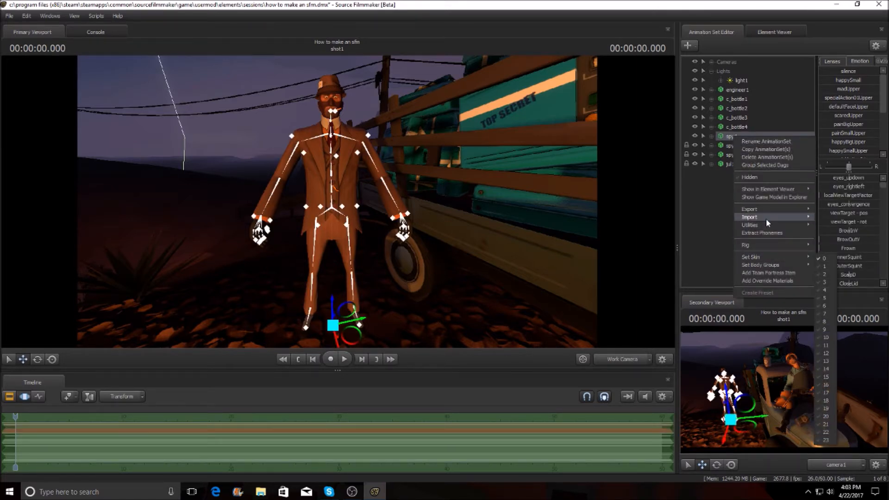
{"action": "mouse_move", "coordinate": [771, 219]}
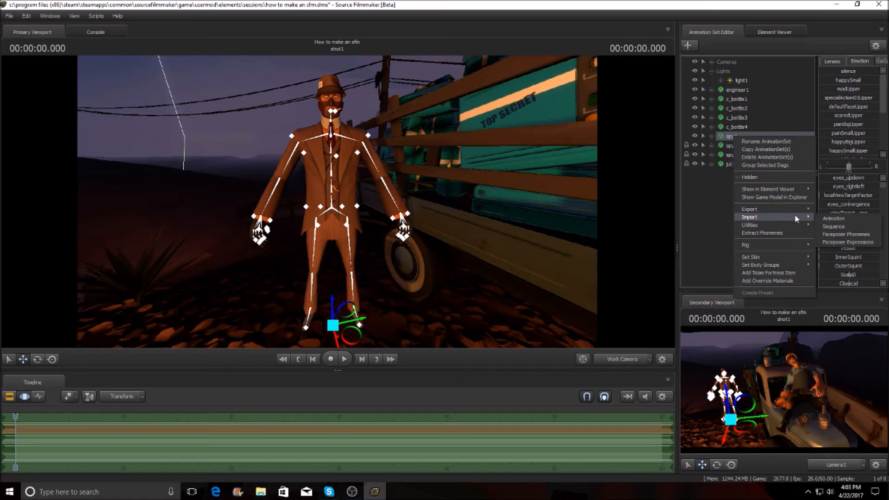
{"action": "left_click", "coordinate": [835, 219]}
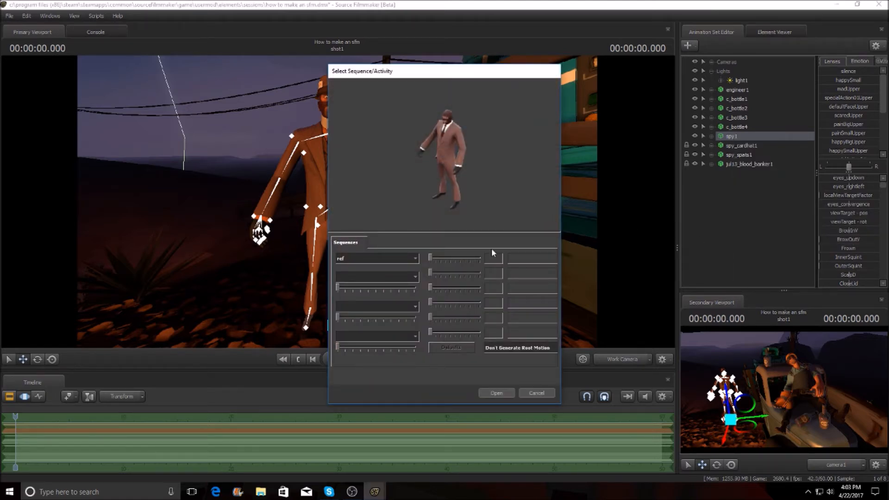
{"action": "left_click", "coordinate": [415, 258]}
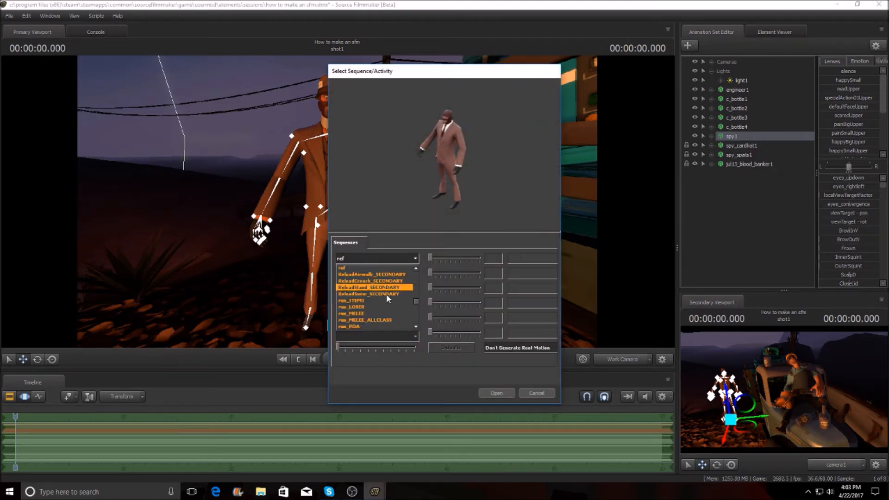
{"action": "left_click", "coordinate": [382, 275]}
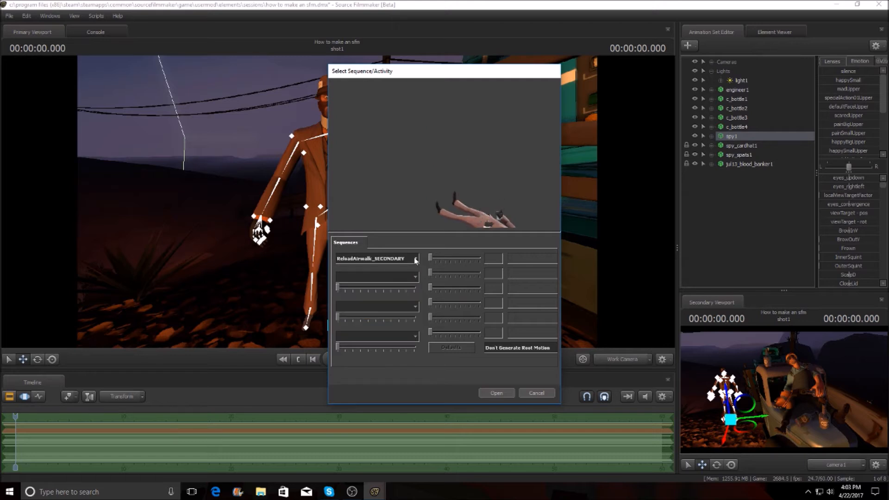
{"action": "left_click", "coordinate": [383, 277]}
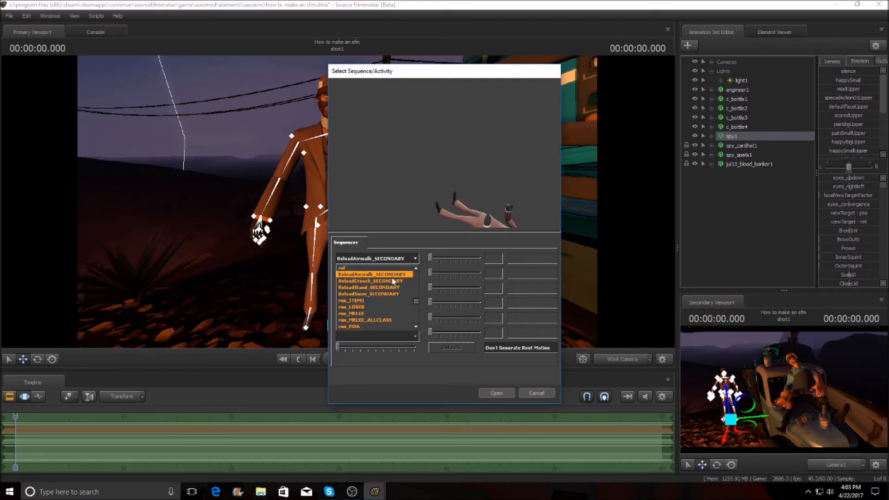
{"action": "scroll", "coordinate": [378, 312], "scroll_direction": "down", "scroll_amount": 1}
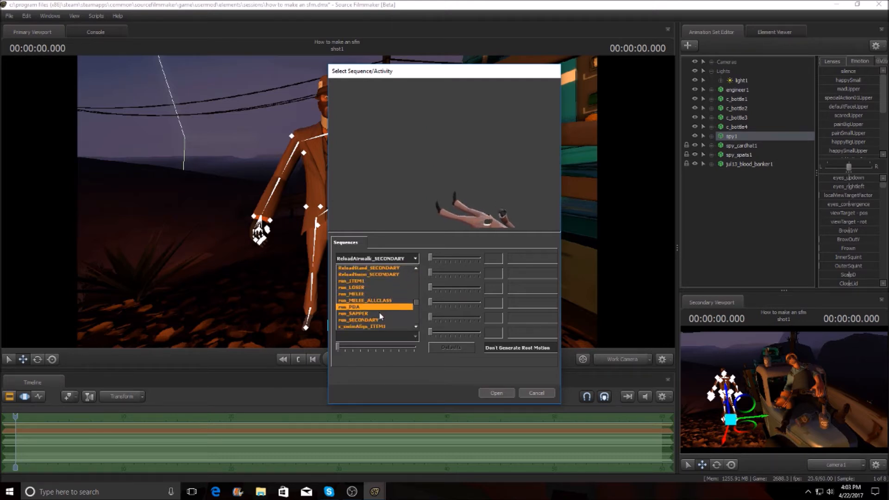
{"action": "scroll", "coordinate": [379, 313], "scroll_direction": "down", "scroll_amount": 1}
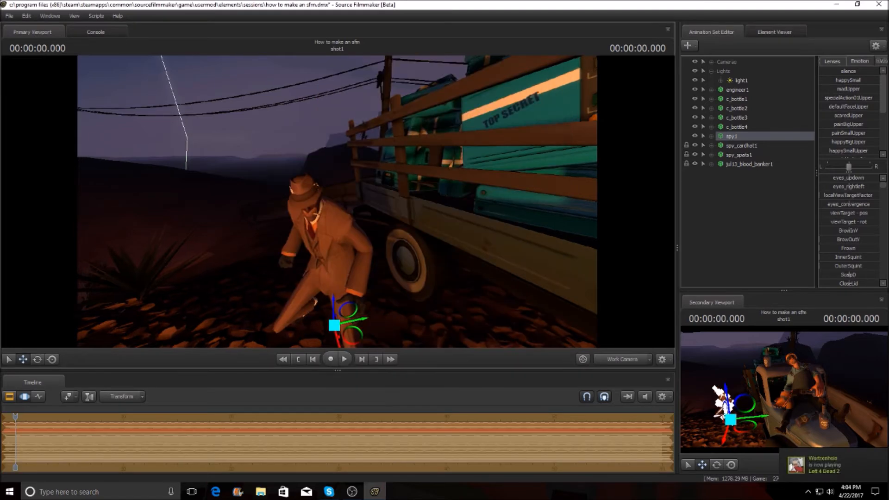
Play back the spy's imported sequence and stop the playback.
{"action": "left_click_drag", "start_coordinate": [338, 201], "coordinate": [337, 202]}
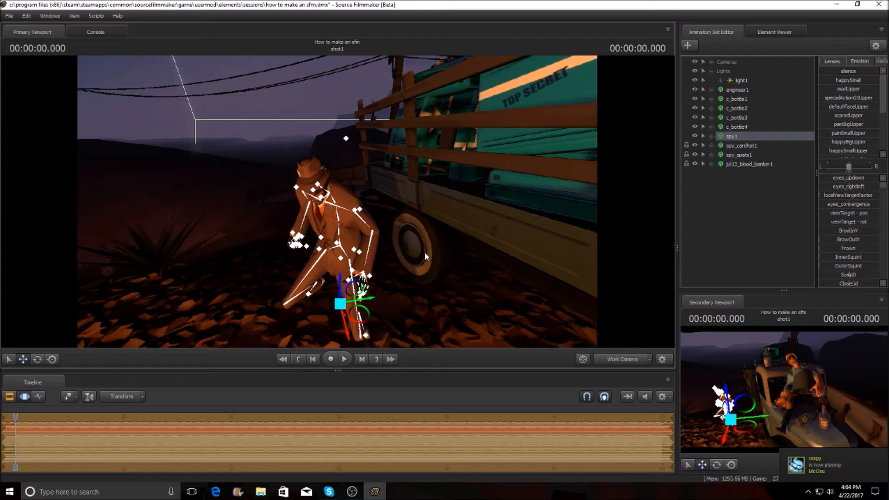
{"action": "key", "text": "space"}
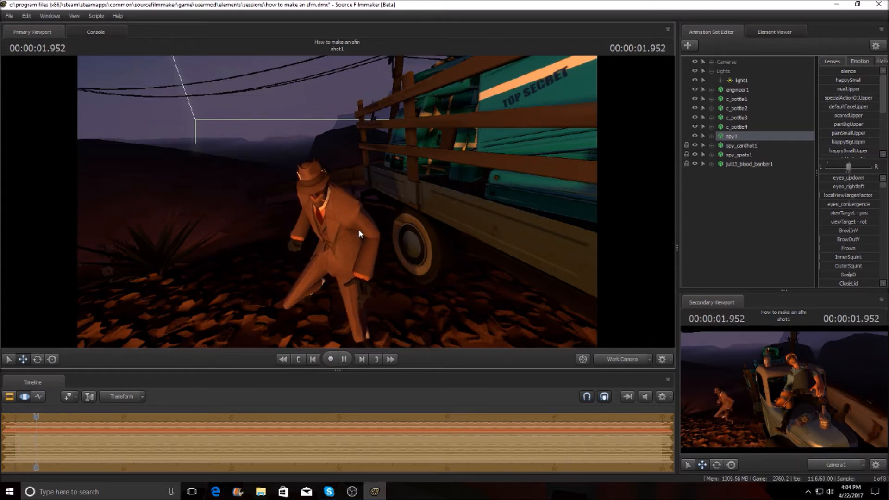
{"action": "key", "text": "space"}
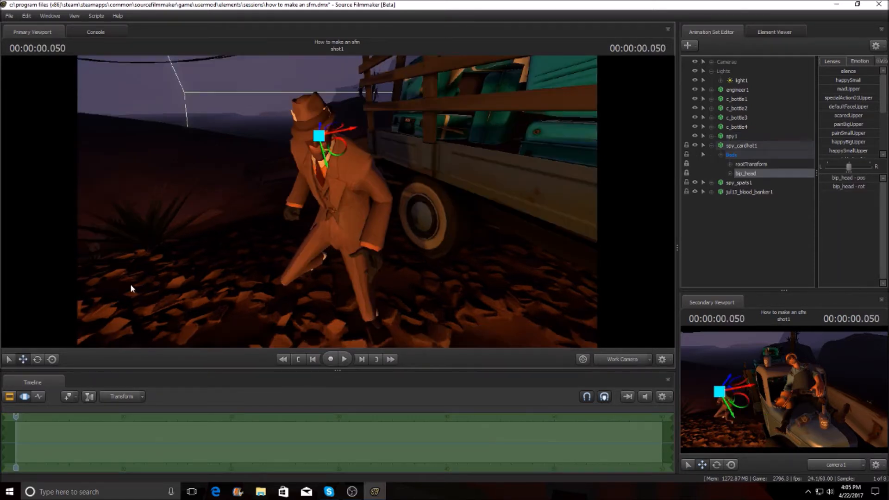
Try to rotate the bip_head bone of spy_cardhat1 and undo the rotation.
{"action": "key", "text": "e"}
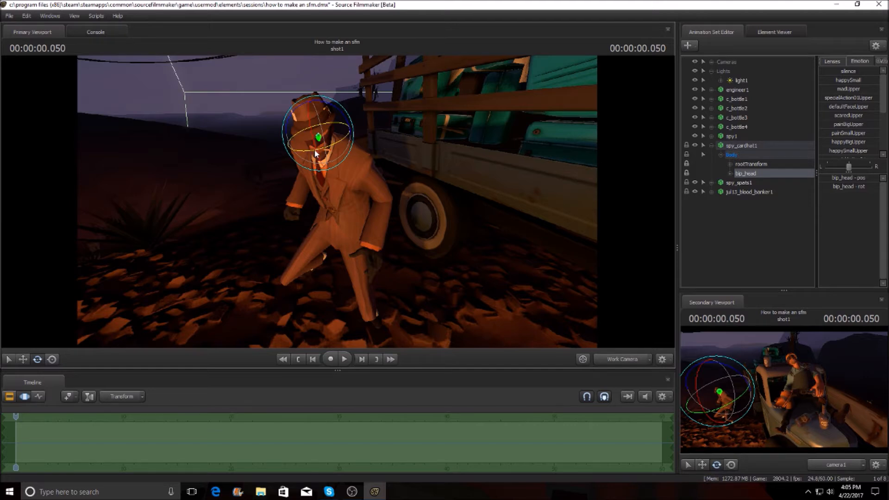
{"action": "key", "text": "ctrl"}
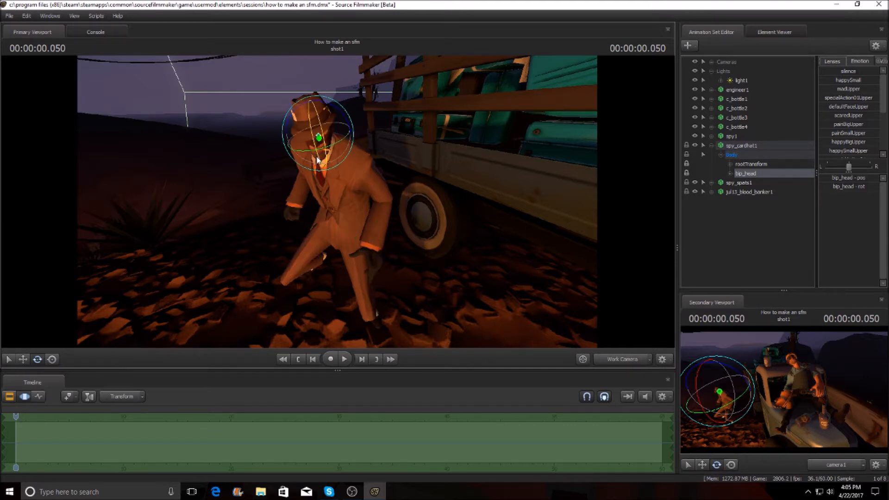
{"action": "left_click_drag", "start_coordinate": [316, 149], "coordinate": [302, 143]}
{"action": "key", "text": "ctrl"}
{"action": "key", "text": "ctrl+z"}
Collapse the spy_cardhat1 controls, select bip_head in spy1's Body group and rotate the spy's head.
{"action": "left_click", "coordinate": [731, 172]}
{"action": "left_click", "coordinate": [721, 155]}
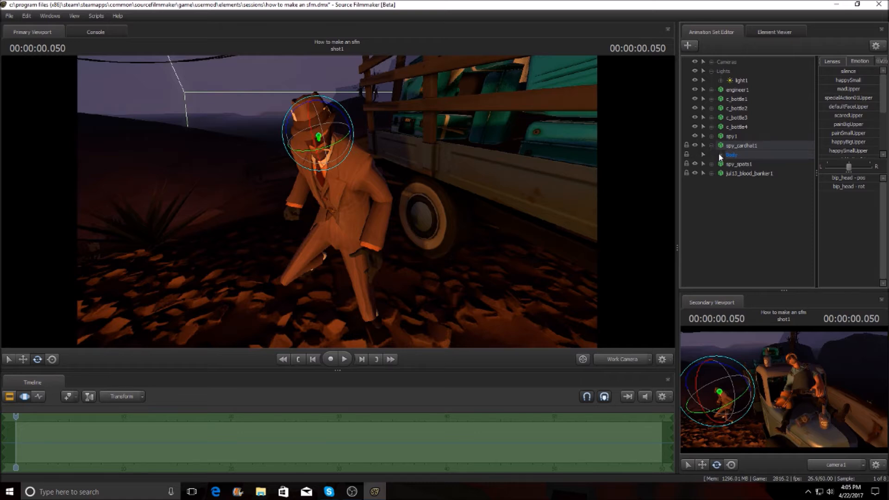
{"action": "left_click", "coordinate": [720, 156]}
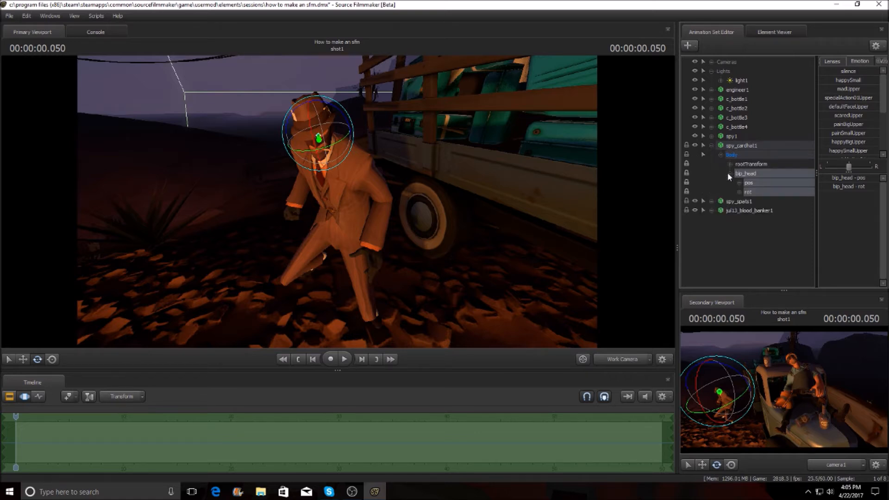
{"action": "left_click", "coordinate": [720, 155]}
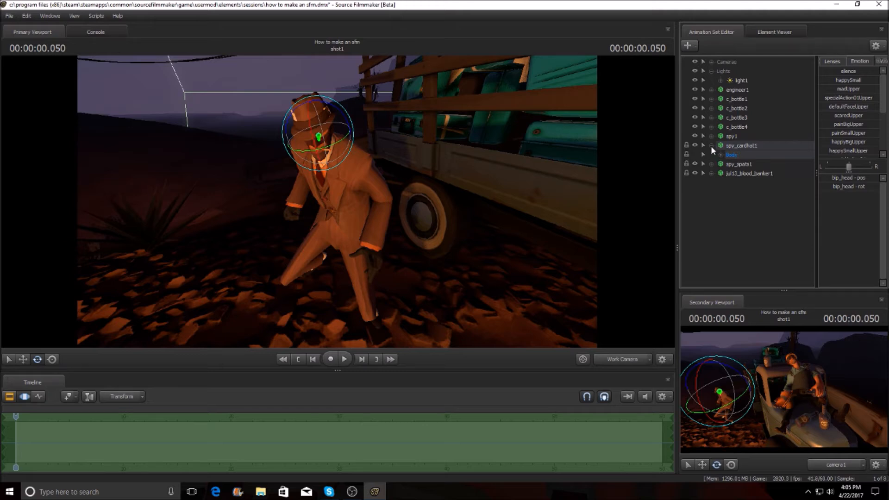
{"action": "left_click", "coordinate": [712, 146]}
{"action": "left_click", "coordinate": [711, 136]}
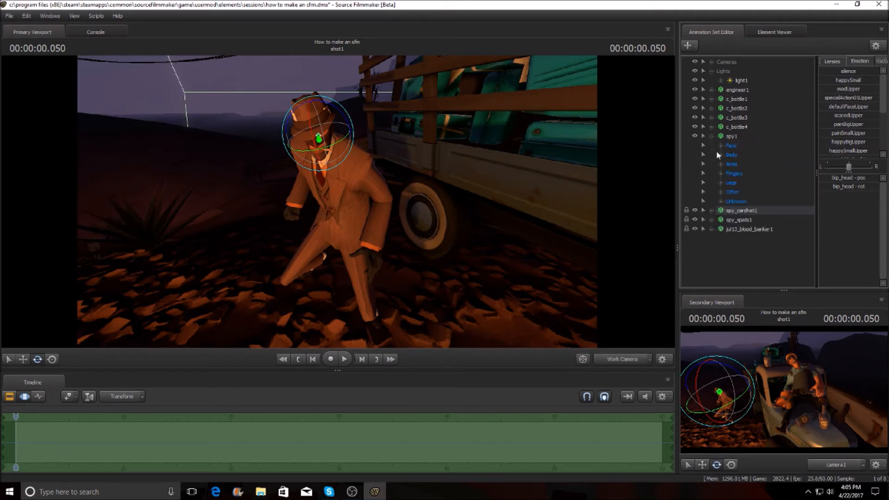
{"action": "left_click", "coordinate": [721, 155]}
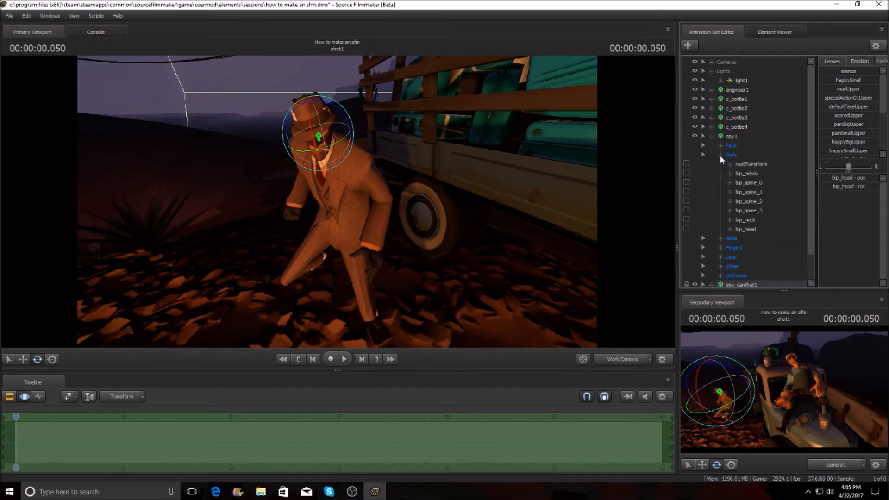
{"action": "left_click", "coordinate": [731, 229]}
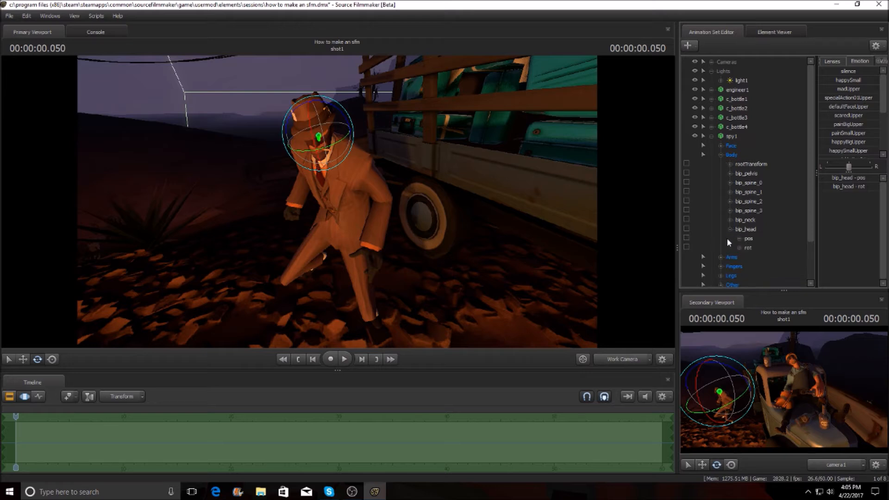
{"action": "left_click_drag", "start_coordinate": [320, 146], "coordinate": [387, 143]}
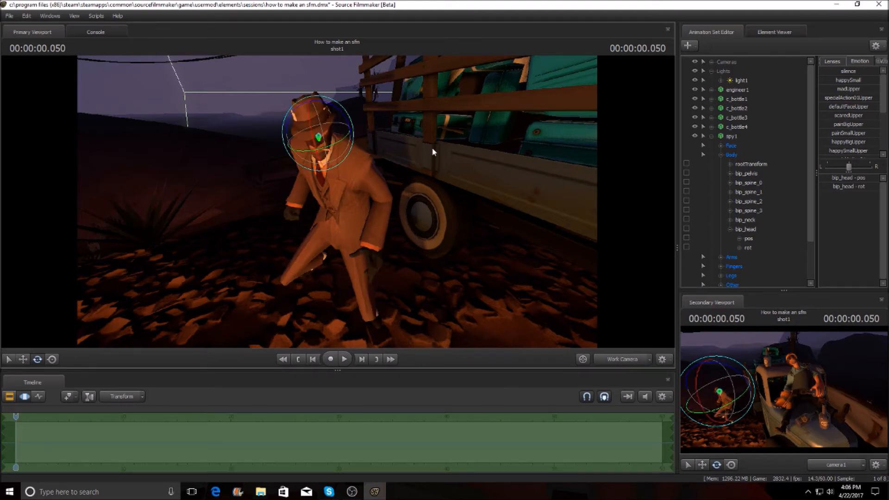
{"action": "left_click", "coordinate": [749, 229]}
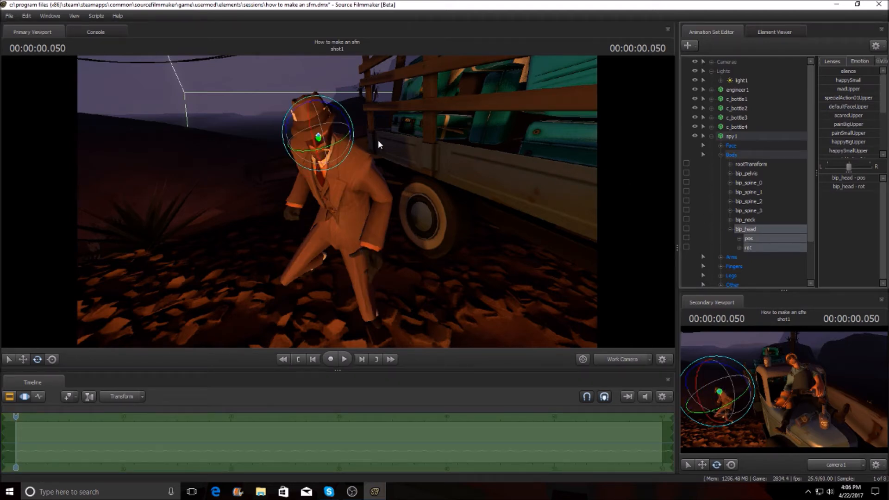
{"action": "left_click_drag", "start_coordinate": [335, 147], "coordinate": [342, 133]}
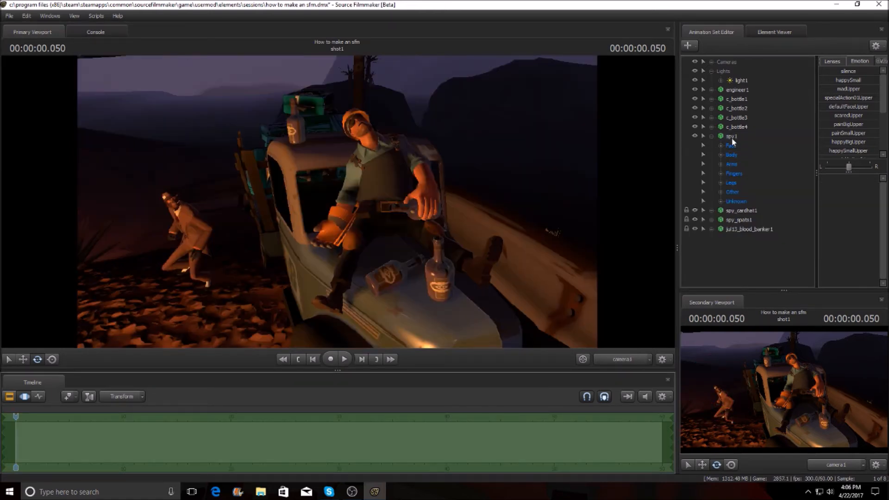
Select the whole spy1 model and move it slightly lower in the camera1 shot.
{"action": "left_click", "coordinate": [732, 138]}
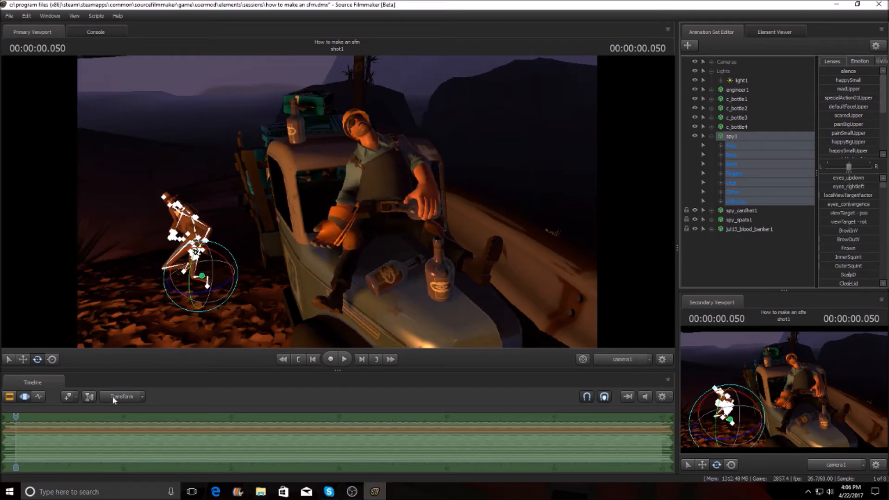
{"action": "left_click", "coordinate": [23, 359]}
{"action": "left_click", "coordinate": [198, 297]}
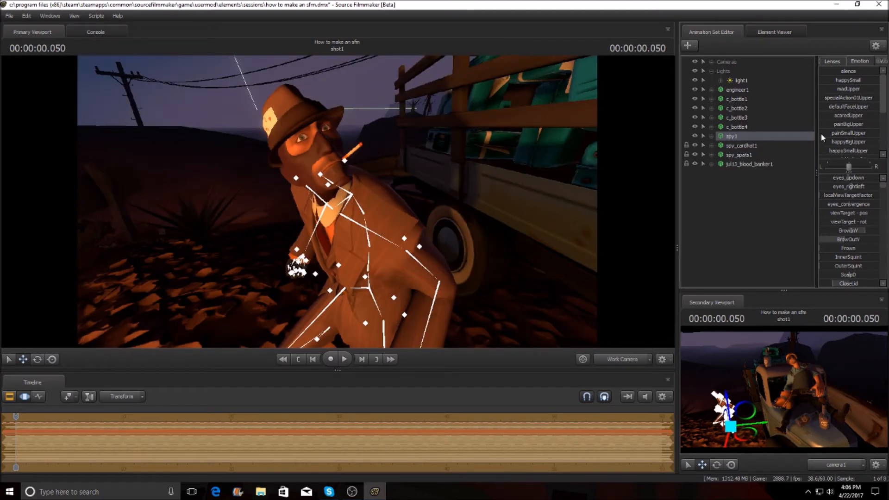
Blend a little of the scared preset into the spy's face.
{"action": "scroll", "coordinate": [851, 141], "scroll_direction": "down", "scroll_amount": 1}
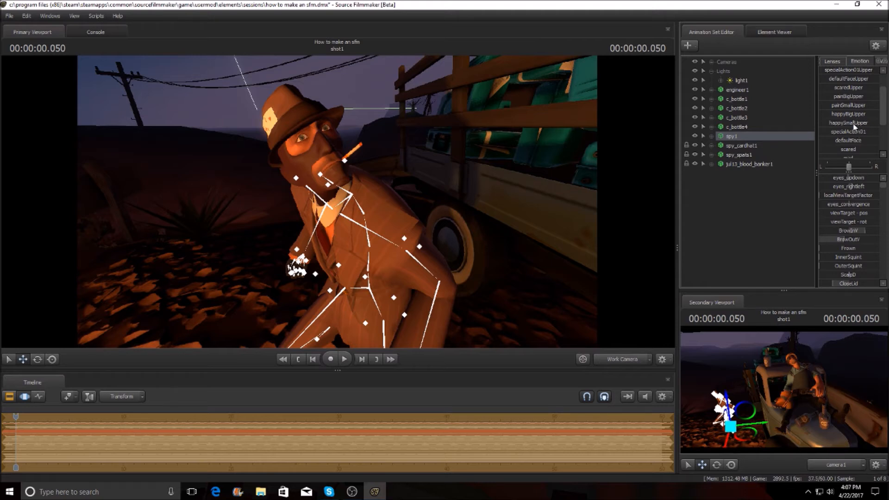
{"action": "scroll", "coordinate": [855, 147], "scroll_direction": "down", "scroll_amount": 1}
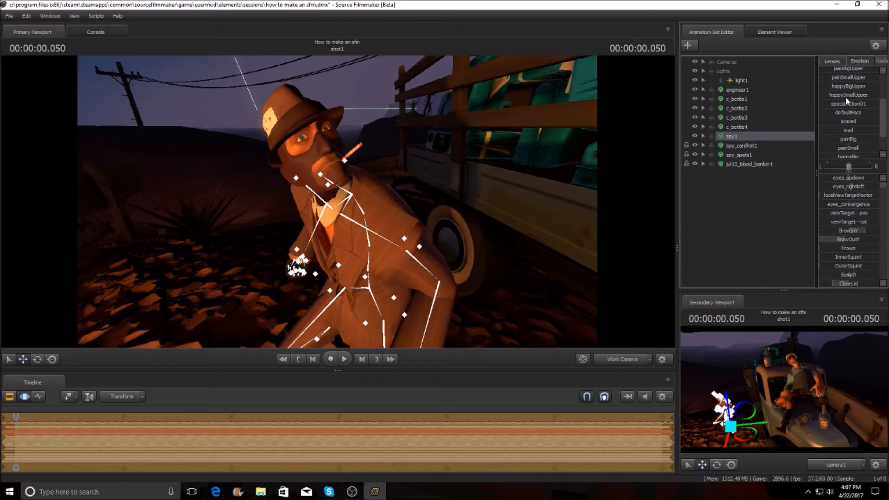
{"action": "scroll", "coordinate": [850, 121], "scroll_direction": "down", "scroll_amount": 1}
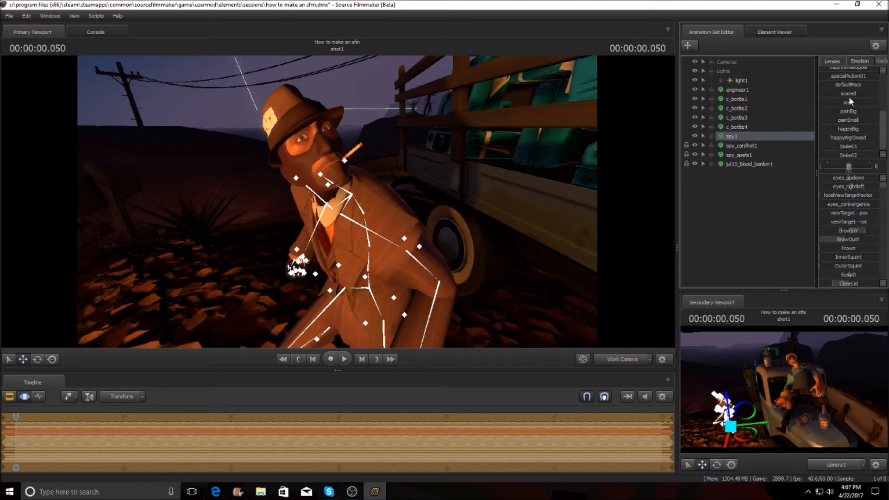
{"action": "left_click_drag", "start_coordinate": [826, 95], "coordinate": [837, 94]}
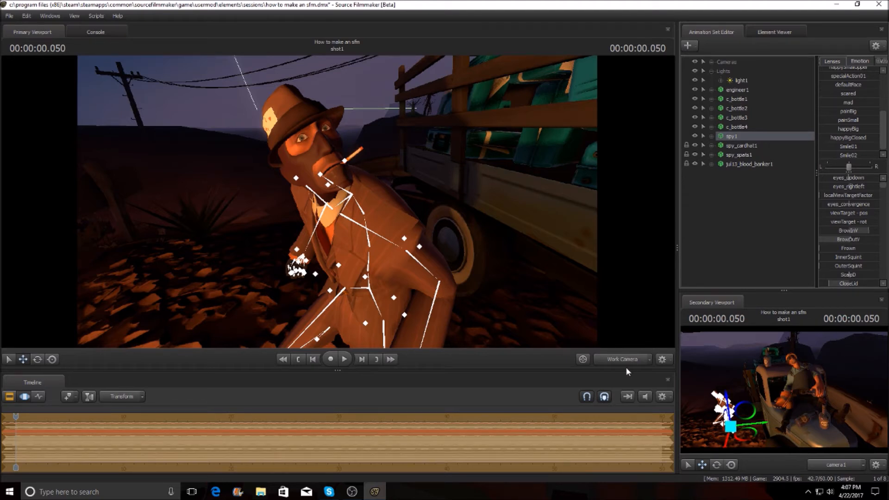
Deselect the spy, compare the scene through camera1 and the work camera, and return to camera1 in the Motion Editor.
{"action": "left_click", "coordinate": [618, 358]}
{"action": "left_click", "coordinate": [749, 232]}
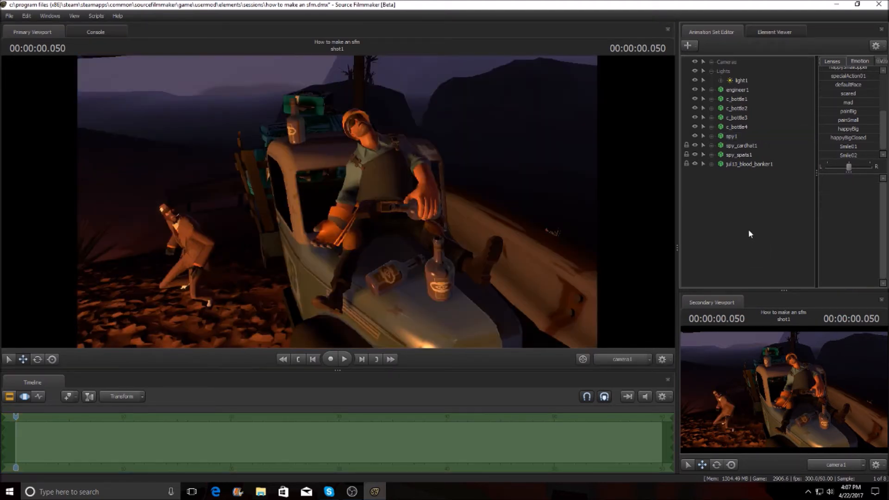
{"action": "left_click", "coordinate": [631, 358]}
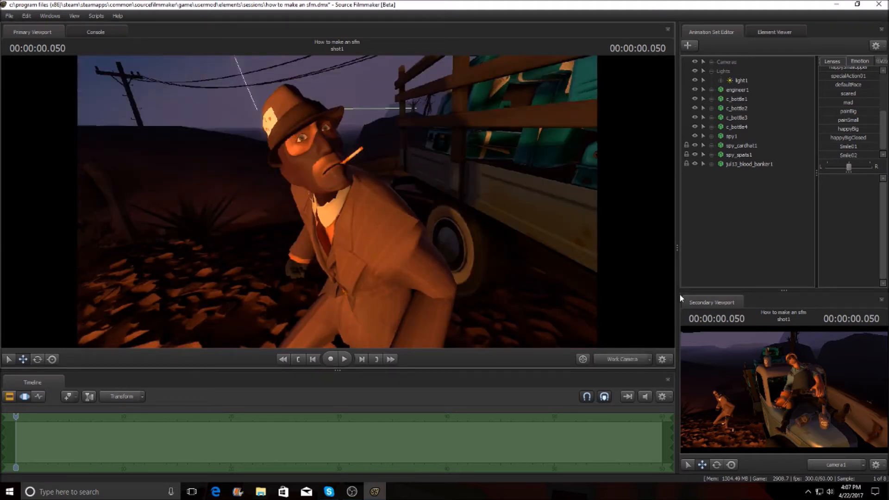
{"action": "key", "text": "F2"}
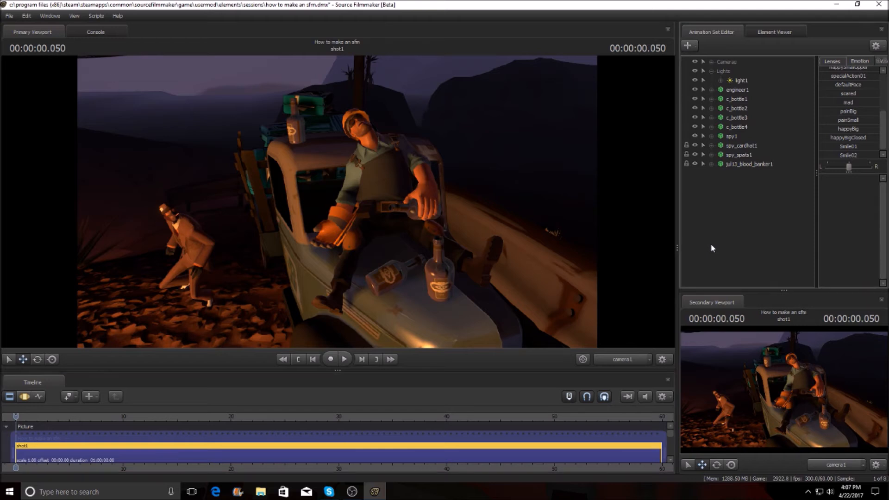
{"action": "left_click", "coordinate": [25, 397]}
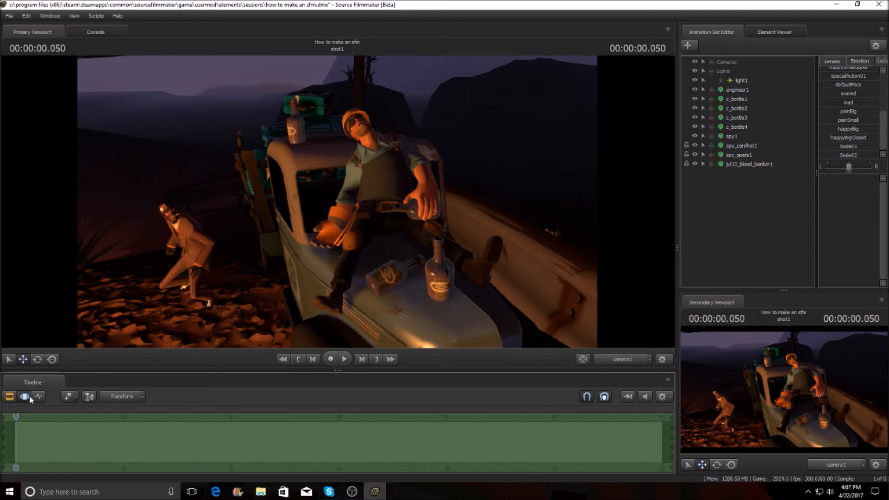
Add the briefcase model to the scene as a new animation set.
{"action": "left_click", "coordinate": [694, 47]}
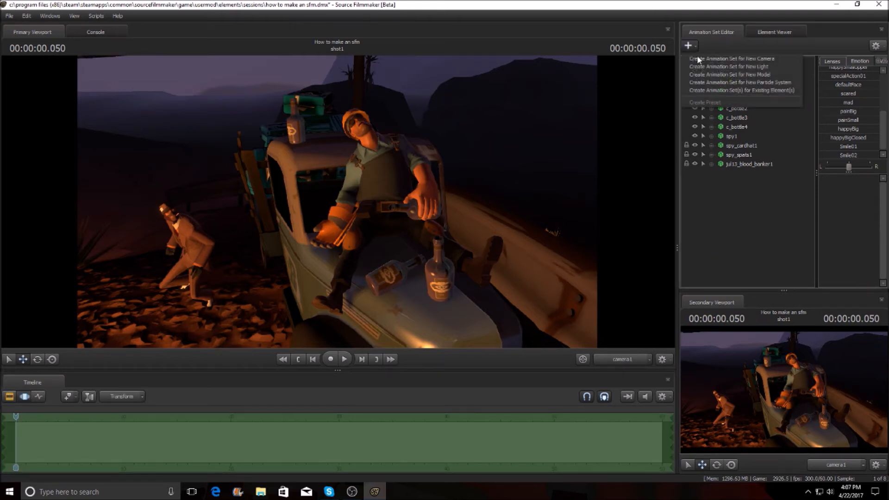
{"action": "left_click", "coordinate": [732, 75]}
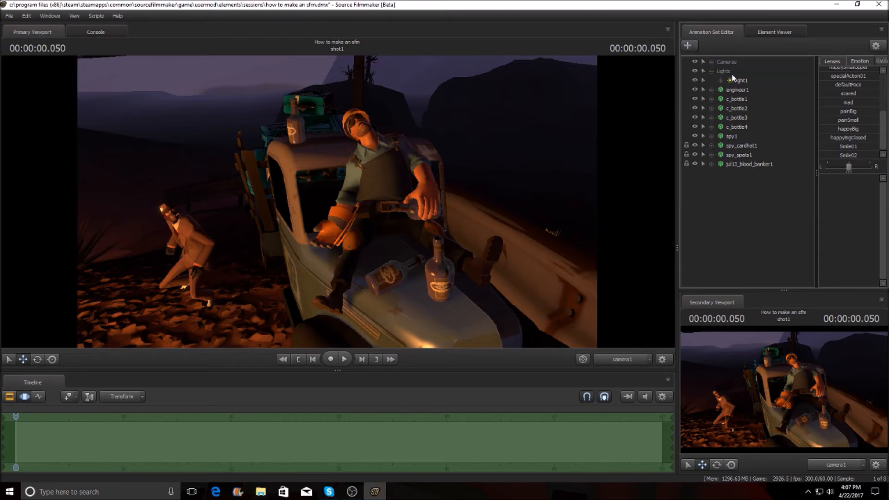
{"action": "scroll", "coordinate": [348, 178], "scroll_direction": "up", "scroll_amount": 3}
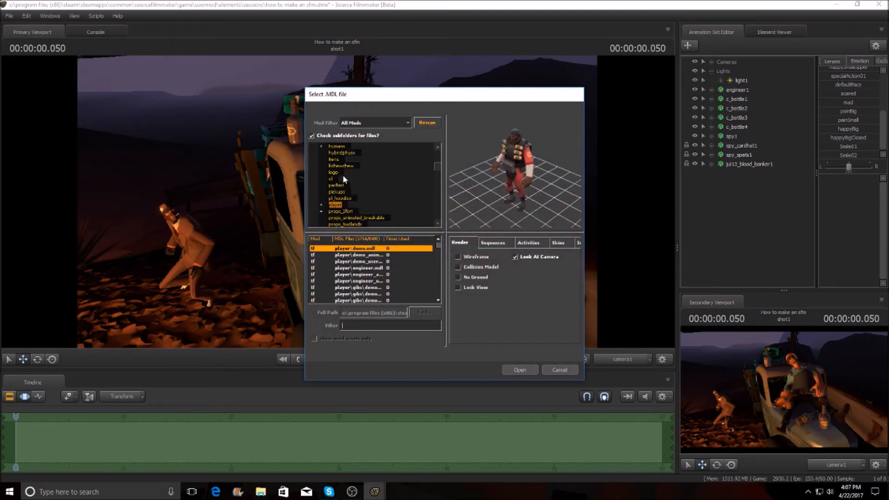
{"action": "left_click", "coordinate": [333, 165]}
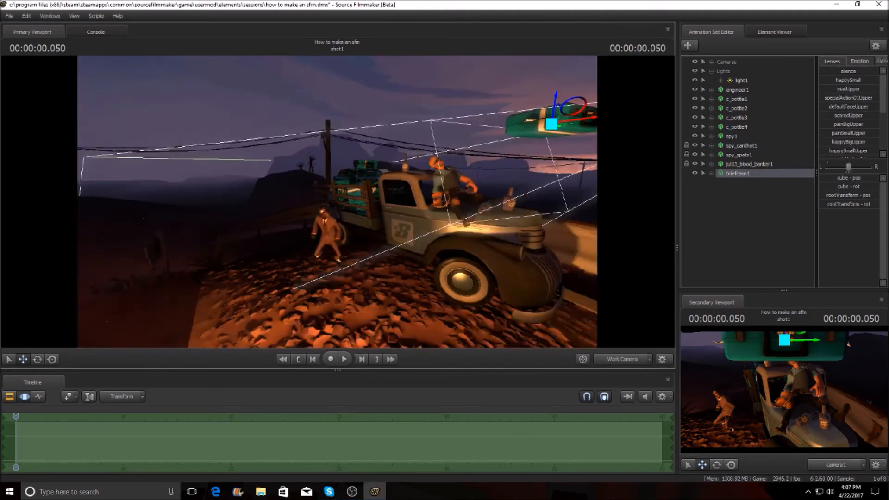
Lower the briefcase from above the truck to ground level beside its front wheel.
{"action": "key", "text": "s"}
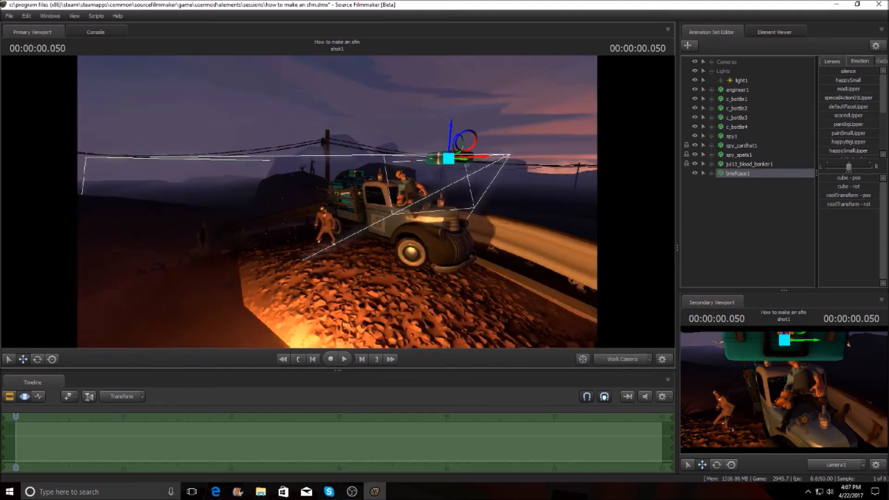
{"action": "key", "text": "w"}
{"action": "key", "text": "w"}
{"action": "left_click_drag", "start_coordinate": [352, 147], "coordinate": [380, 148]}
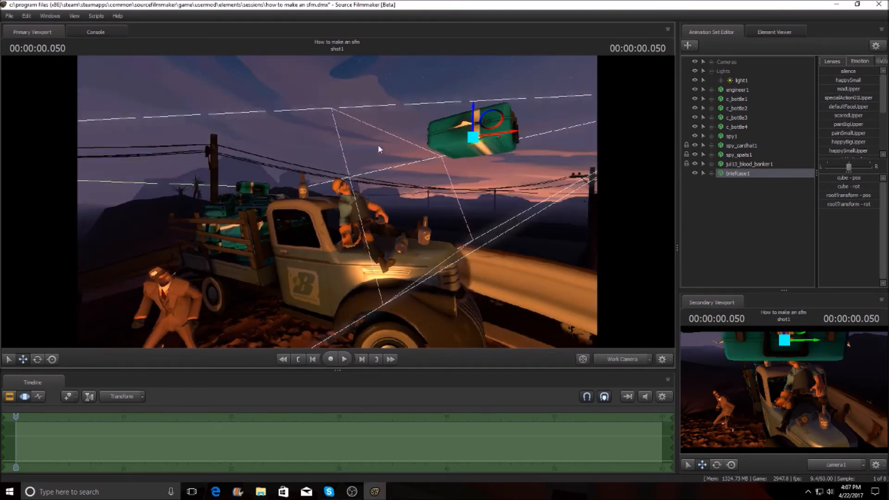
{"action": "left_click_drag", "start_coordinate": [468, 143], "coordinate": [449, 276]}
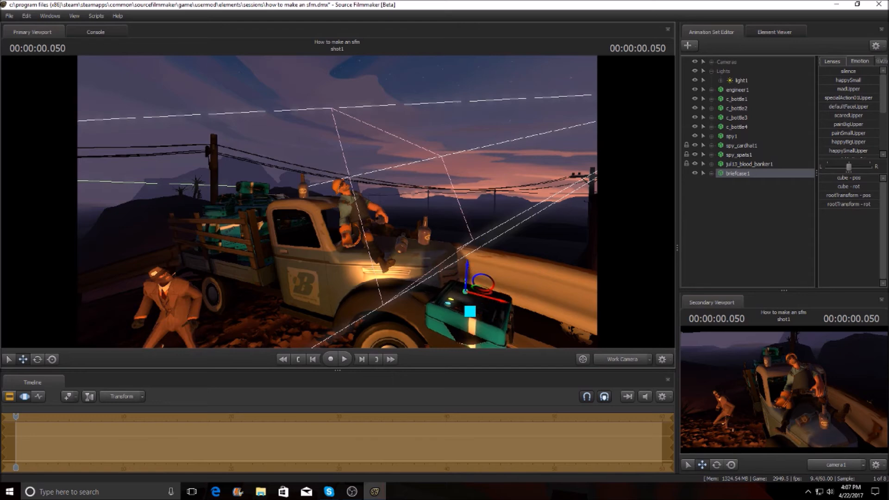
{"action": "left_click_drag", "start_coordinate": [426, 239], "coordinate": [428, 301]}
Move the briefcase over to the running spy and rotate it with the Rotate tool.
{"action": "left_click_drag", "start_coordinate": [473, 180], "coordinate": [223, 157]}
{"action": "key", "text": "w"}
{"action": "left_click_drag", "start_coordinate": [231, 190], "coordinate": [178, 160]}
{"action": "key", "text": "w"}
{"action": "left_click_drag", "start_coordinate": [289, 260], "coordinate": [291, 251]}
{"action": "left_click_drag", "start_coordinate": [469, 97], "coordinate": [406, 203]}
{"action": "left_click", "coordinate": [37, 360]}
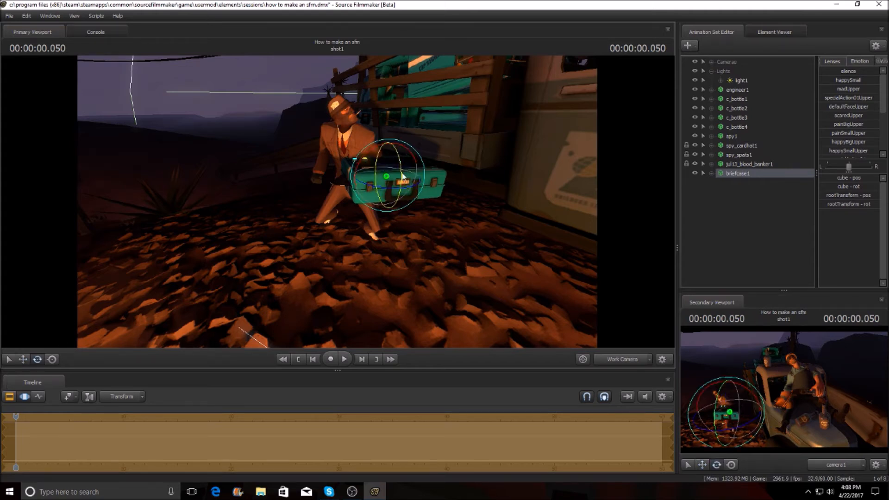
{"action": "left_click_drag", "start_coordinate": [394, 151], "coordinate": [389, 177]}
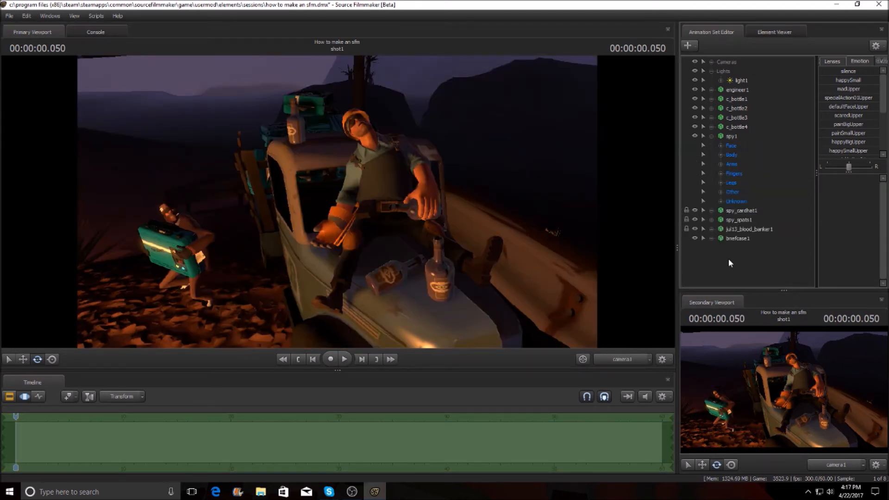
Switch the timeline to the Clip Editor and collapse the spy1 control groups.
{"action": "left_click", "coordinate": [9, 397]}
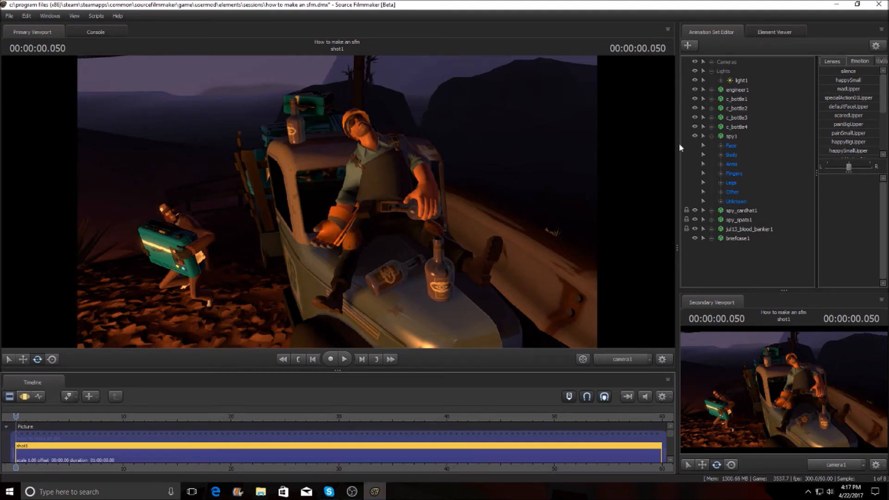
{"action": "left_click", "coordinate": [711, 135]}
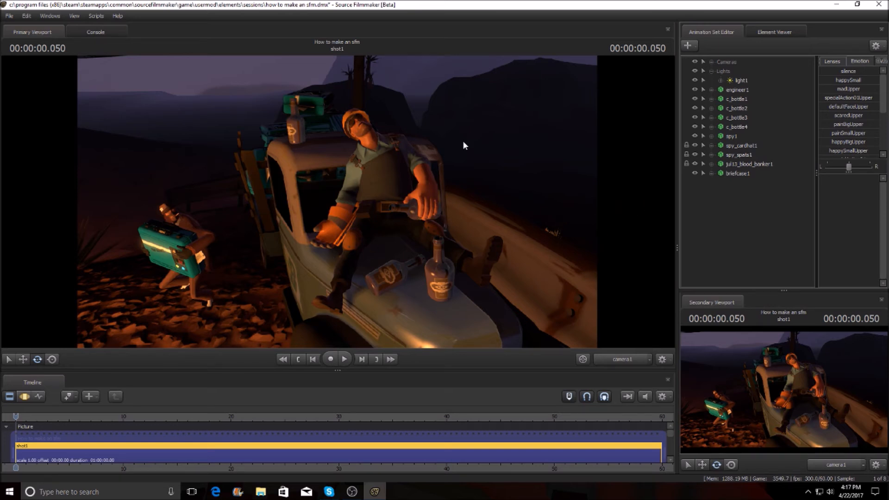
Start a poster export, saving the modified session, and set the image format to PNG.
{"action": "left_click", "coordinate": [9, 16]}
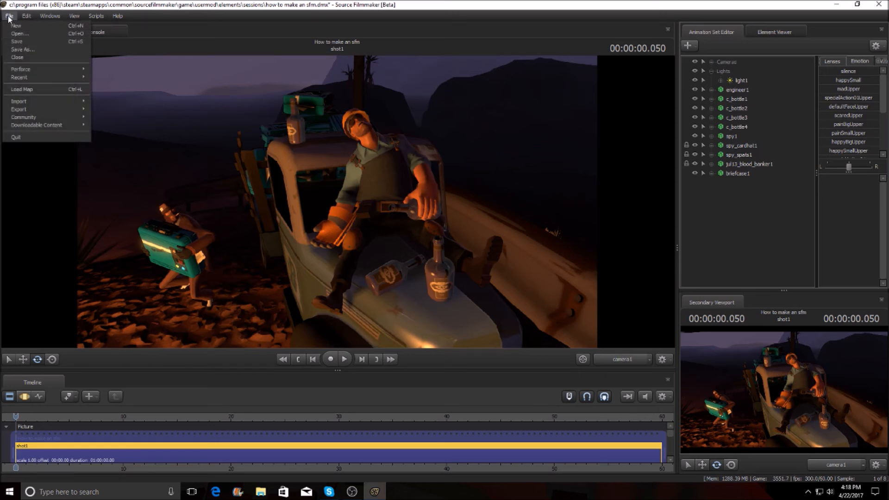
{"action": "mouse_move", "coordinate": [41, 108]}
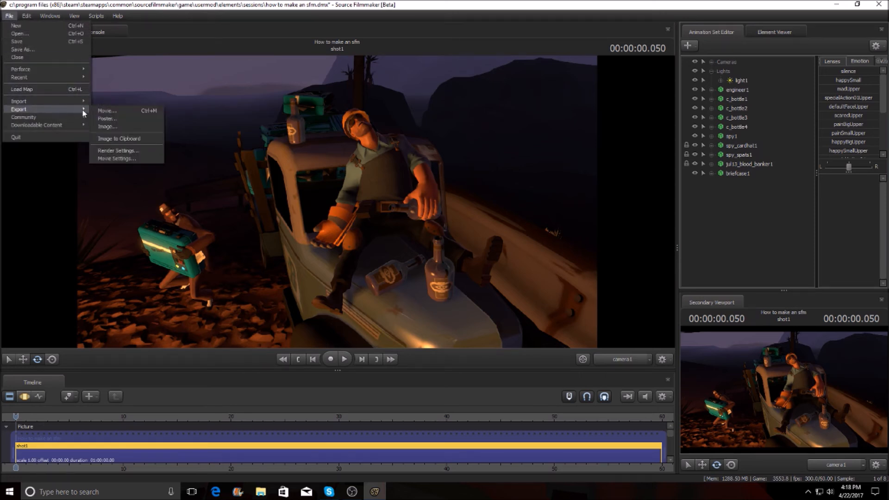
{"action": "left_click", "coordinate": [106, 116]}
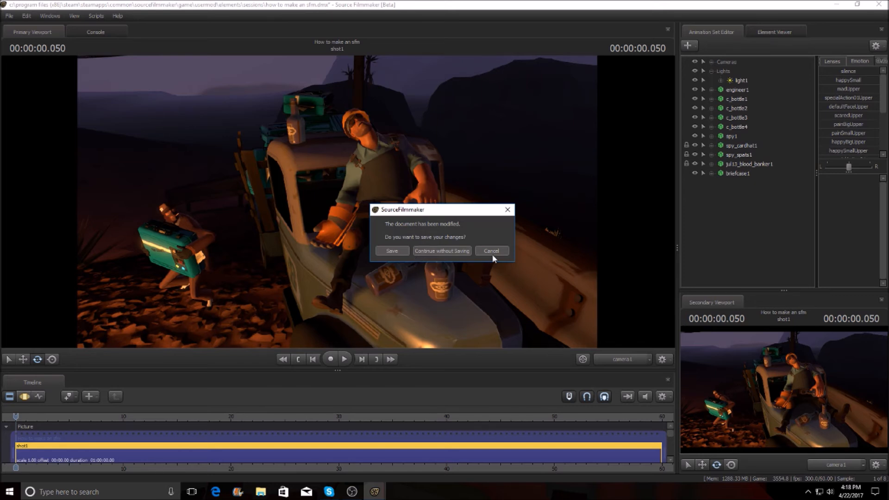
{"action": "left_click", "coordinate": [405, 251]}
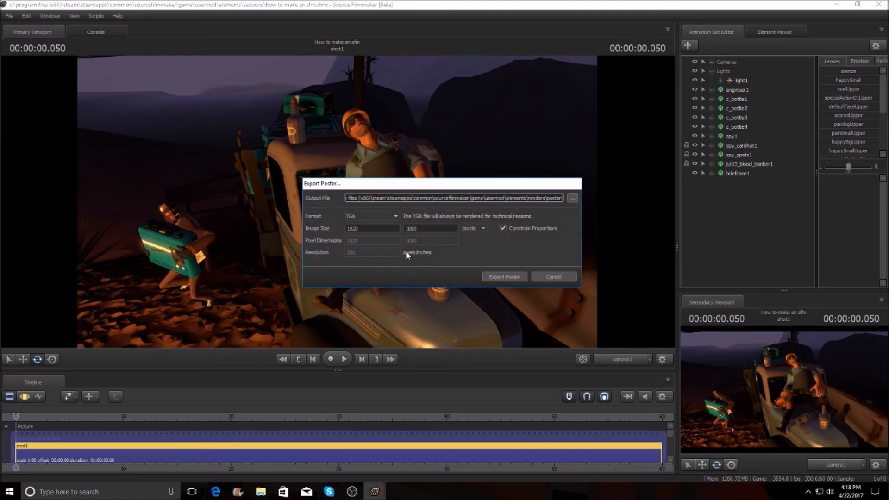
{"action": "left_click", "coordinate": [387, 223]}
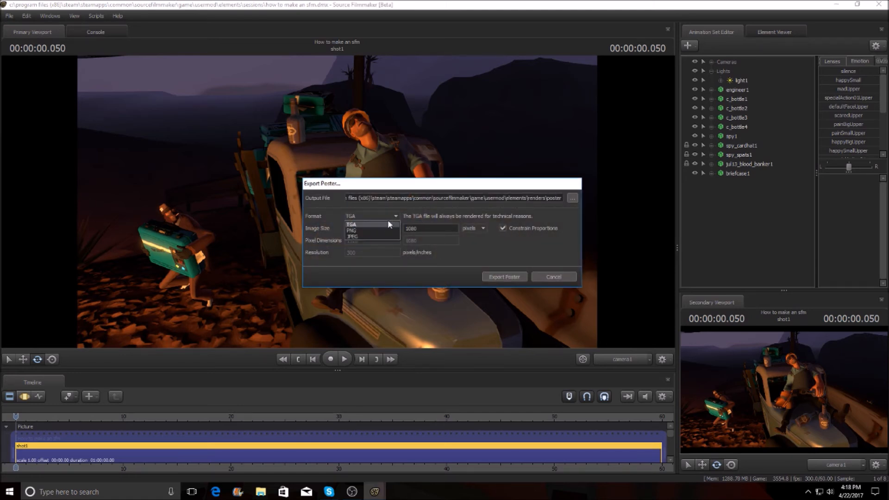
{"action": "left_click", "coordinate": [352, 227]}
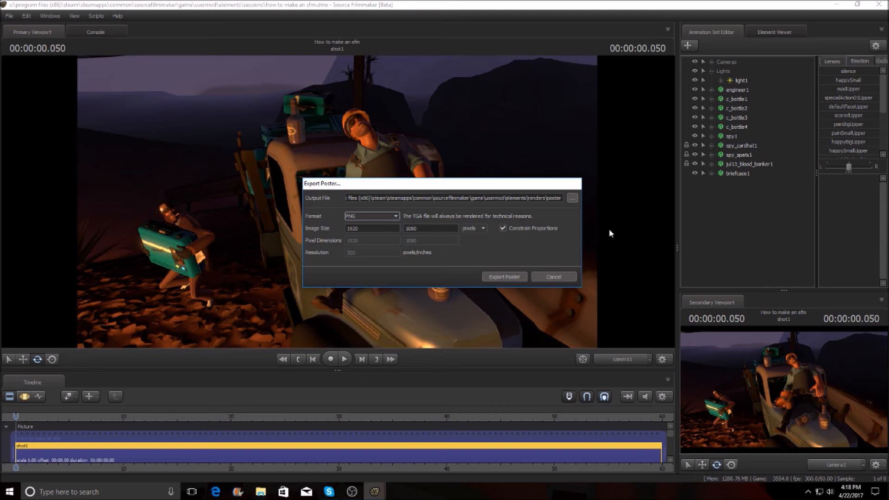
Set the output file to SFM Video in the Saved Pictures folder and export the 1920 by 1080 pixel poster.
{"action": "left_click", "coordinate": [574, 198]}
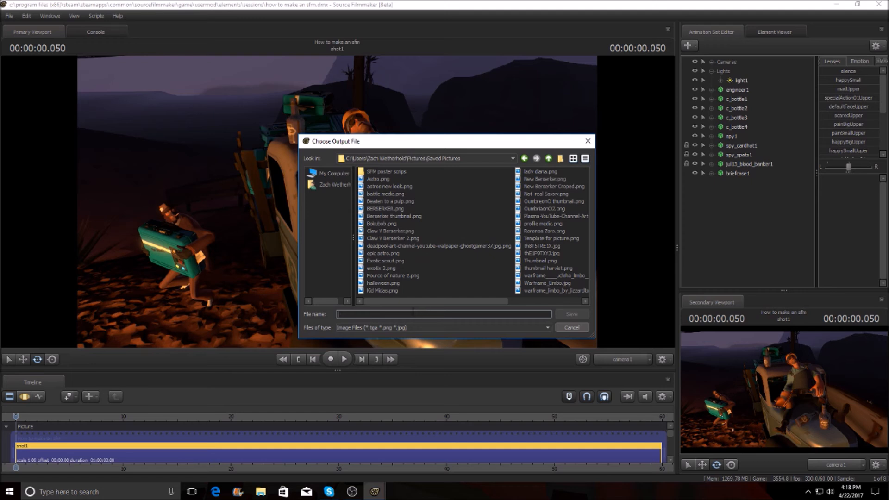
{"action": "type", "text": "SFM Video"}
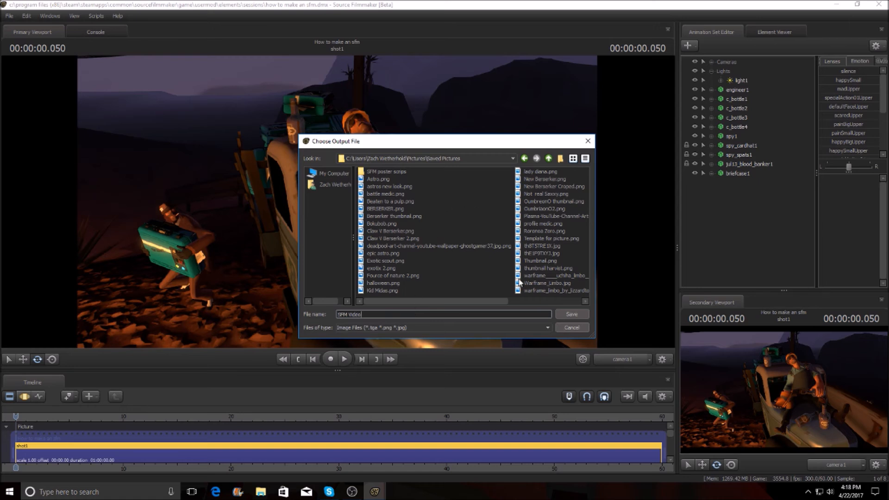
{"action": "left_click", "coordinate": [571, 315]}
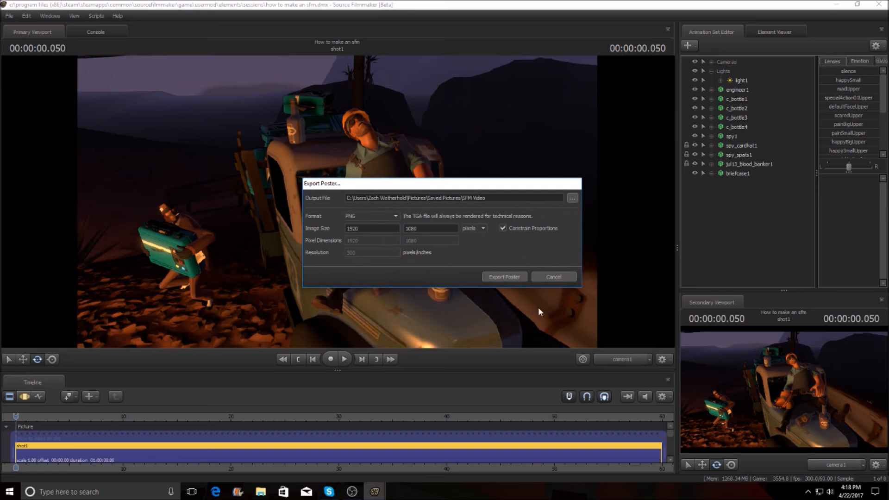
{"action": "left_click", "coordinate": [504, 277]}
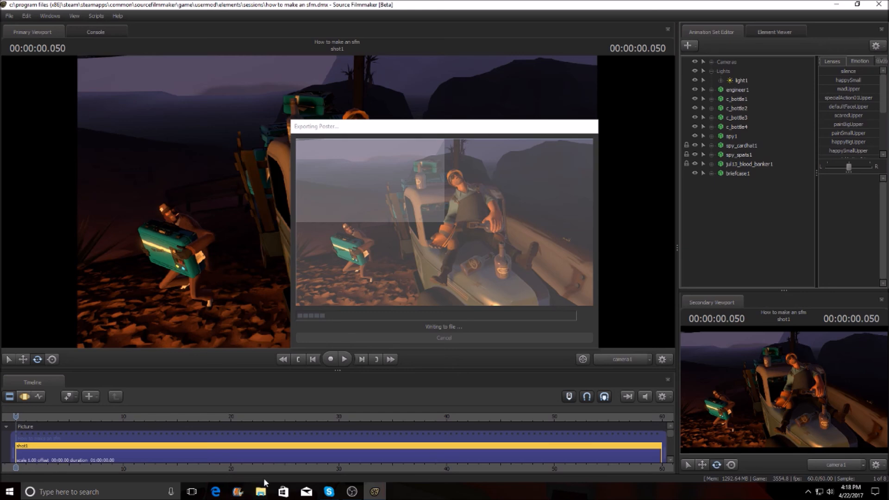
Open the Saved Pictures folder in File Explorer and view the exported SFM Video image.
{"action": "left_click", "coordinate": [262, 490]}
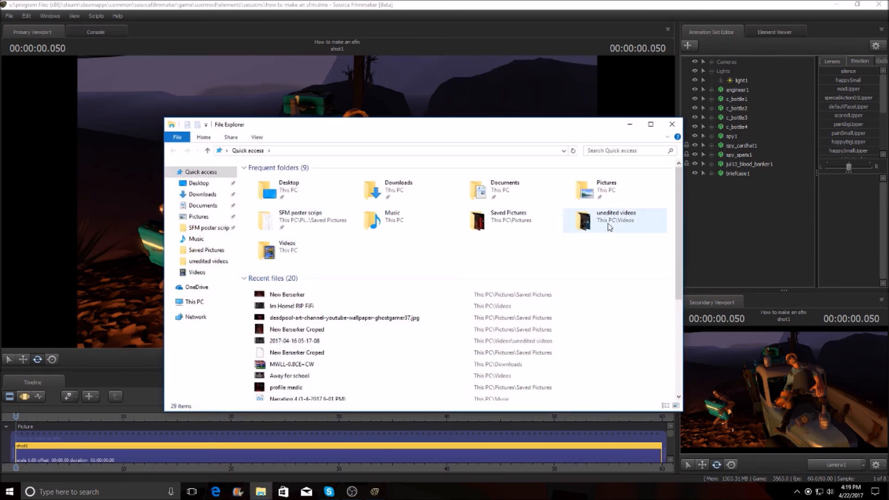
{"action": "double_click", "coordinate": [528, 217]}
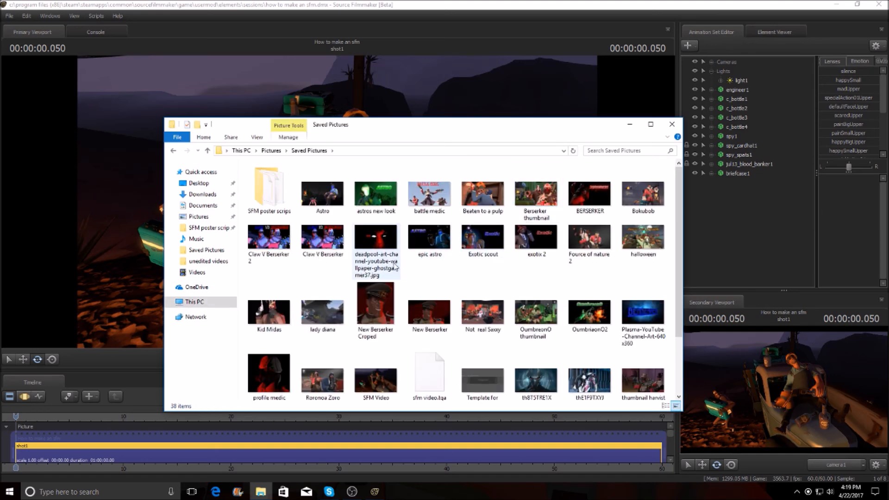
{"action": "scroll", "coordinate": [499, 314], "scroll_direction": "down", "scroll_amount": 2}
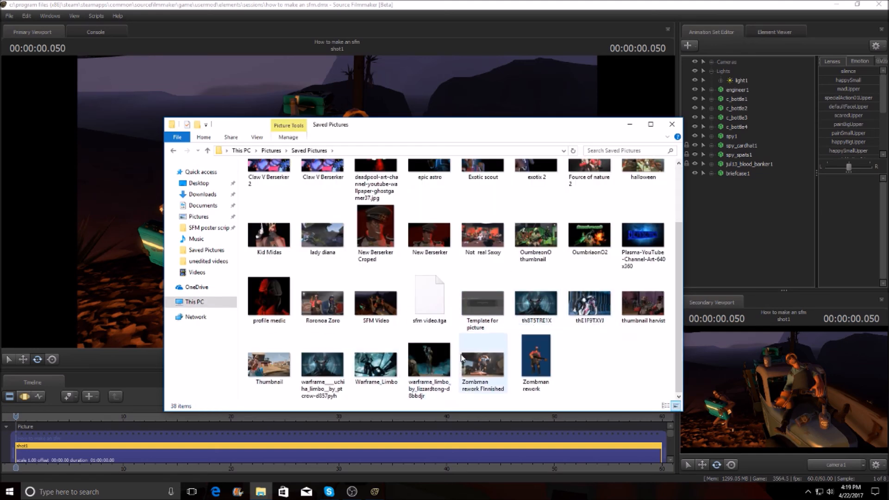
{"action": "double_click", "coordinate": [378, 308]}
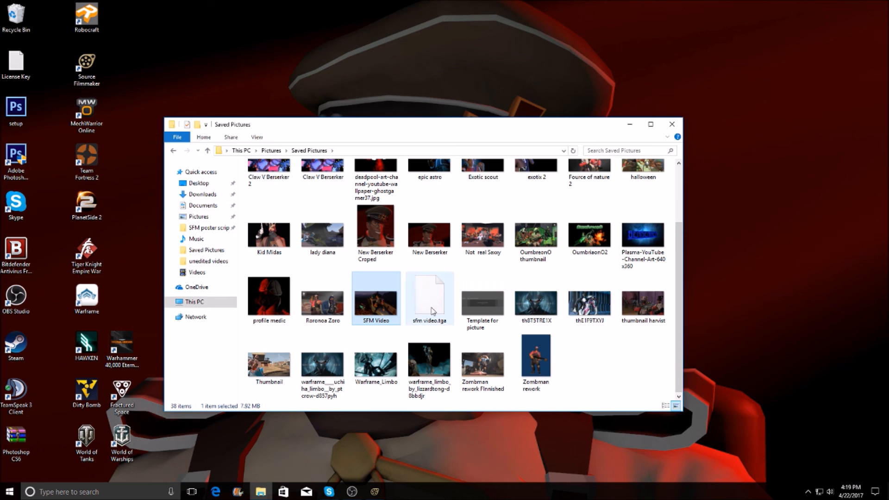
Move the sfm video.tga file into the SFM poster scrips folder.
{"action": "left_click_drag", "start_coordinate": [435, 311], "coordinate": [419, 345]}
{"action": "scroll", "coordinate": [674, 203], "scroll_direction": "up", "scroll_amount": 2}
{"action": "left_click_drag", "start_coordinate": [428, 388], "coordinate": [271, 192]}
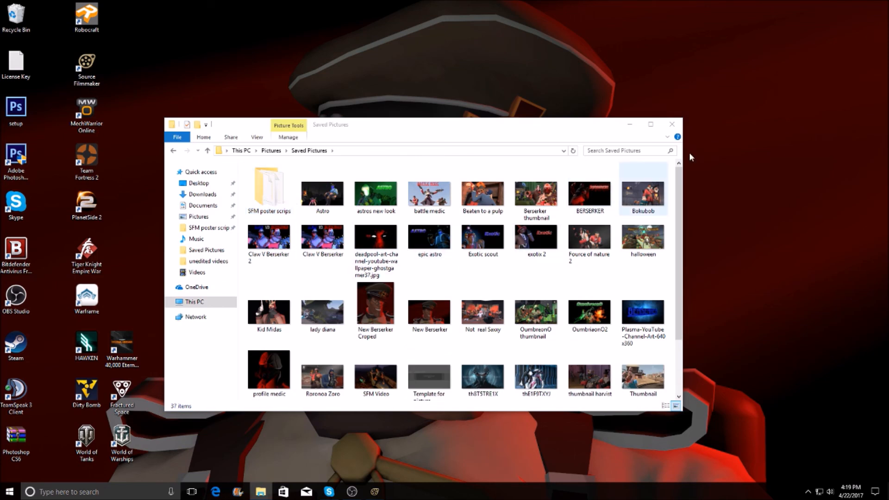
Open the SFM poster scrips folder, close File Explorer and return to Source Filmmaker.
{"action": "left_click", "coordinate": [278, 187]}
{"action": "double_click", "coordinate": [281, 190]}
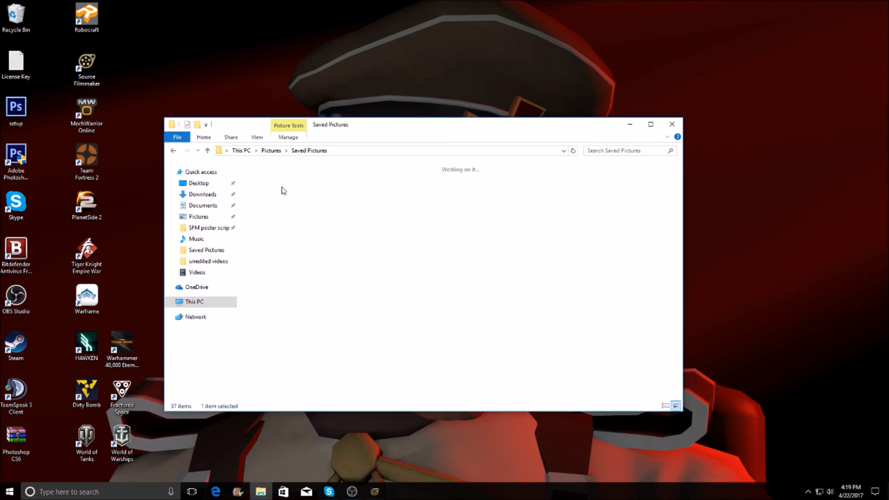
{"action": "left_click", "coordinate": [672, 124]}
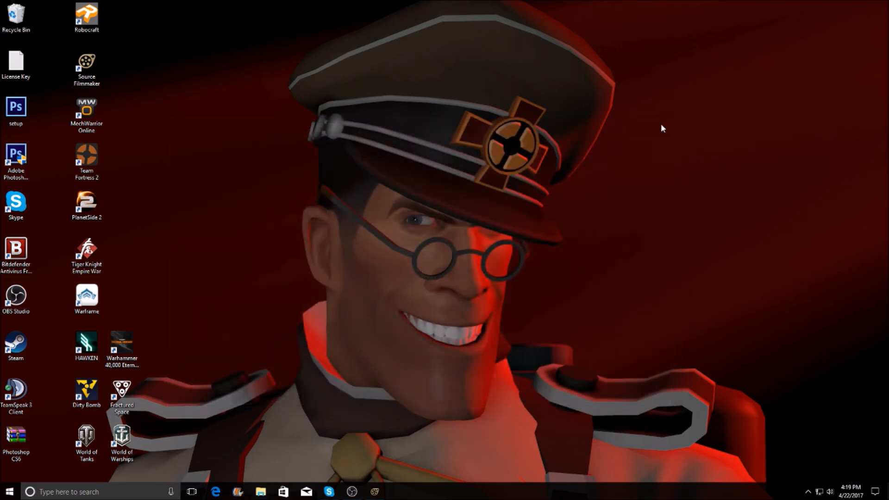
{"action": "left_click", "coordinate": [375, 492]}
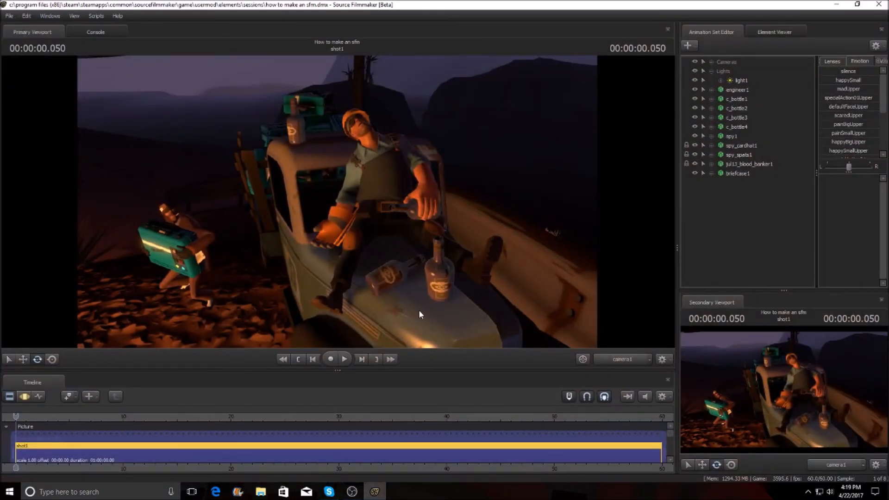